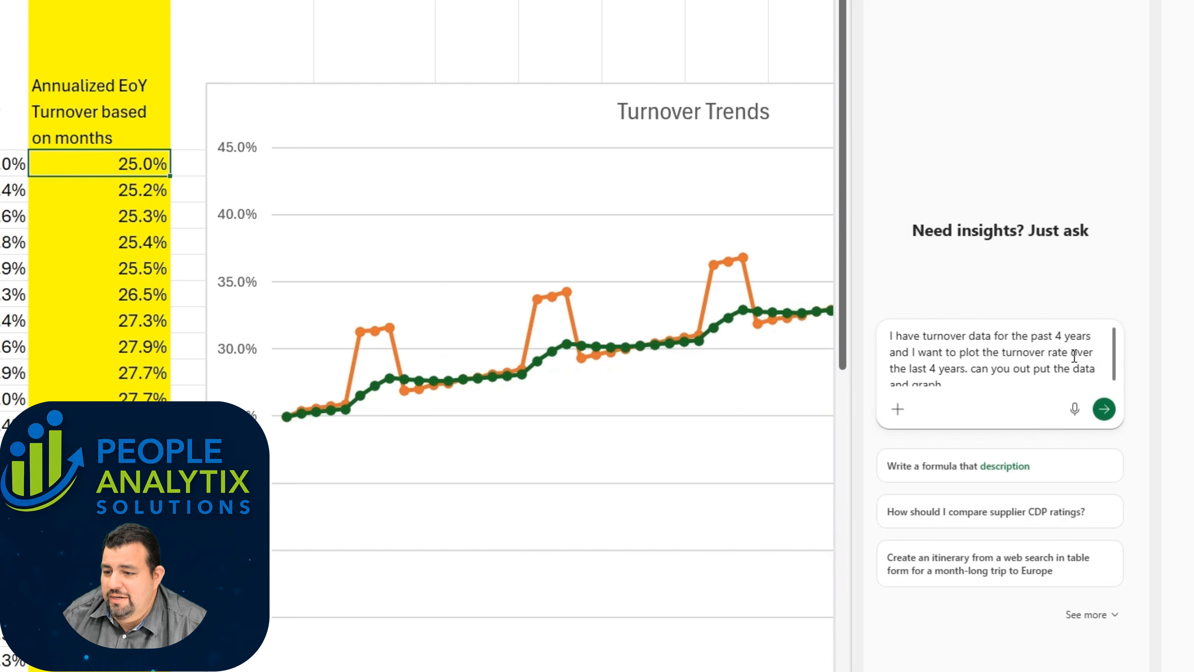
# Step: Submit the prepared Copilot prompt asking for the data and a graph of the turnover rate over the last 4 years
pyautogui.scroll(-1, 963, 379)
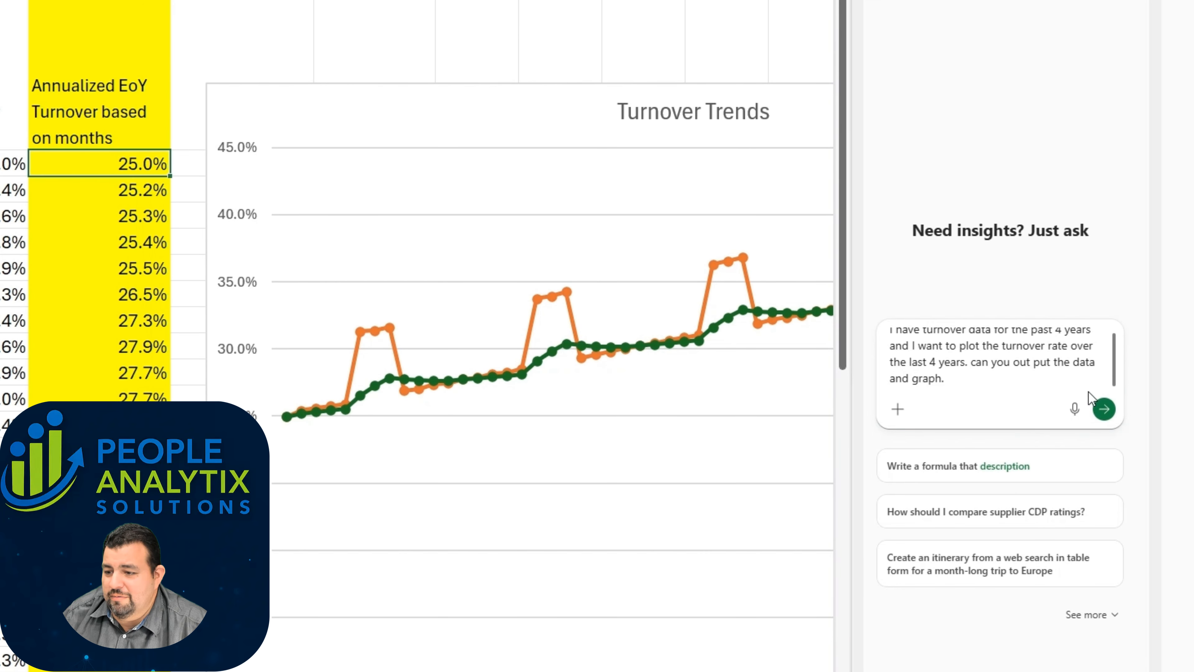
pyautogui.click(1104, 408)
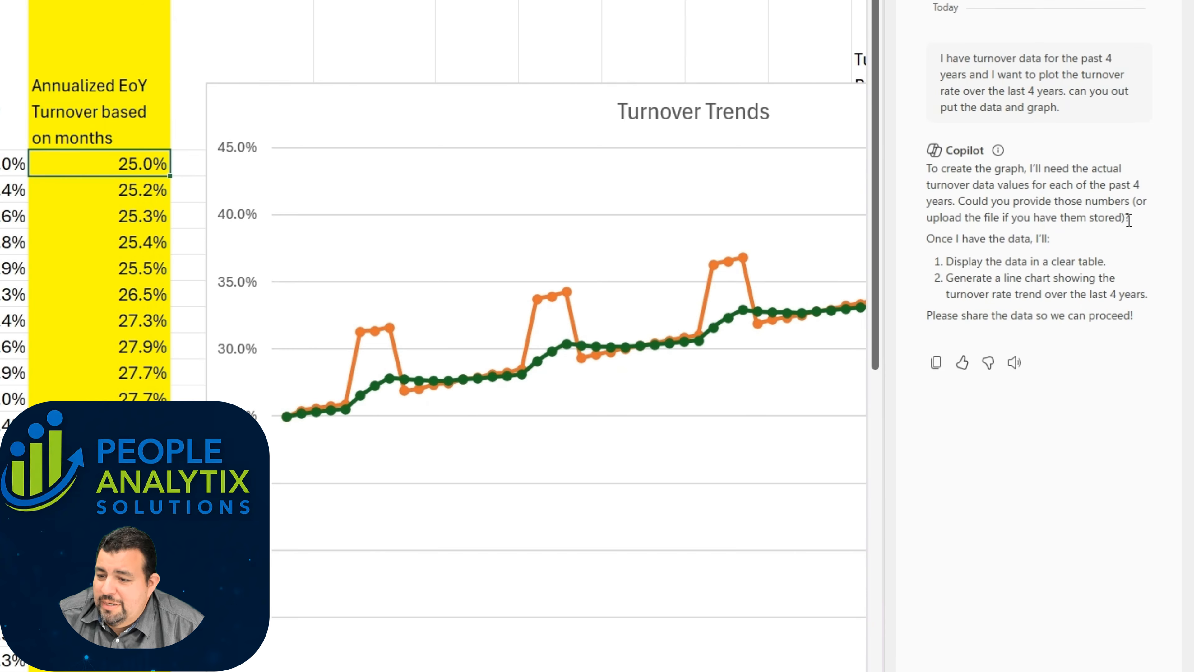
pyautogui.click(1072, 587)
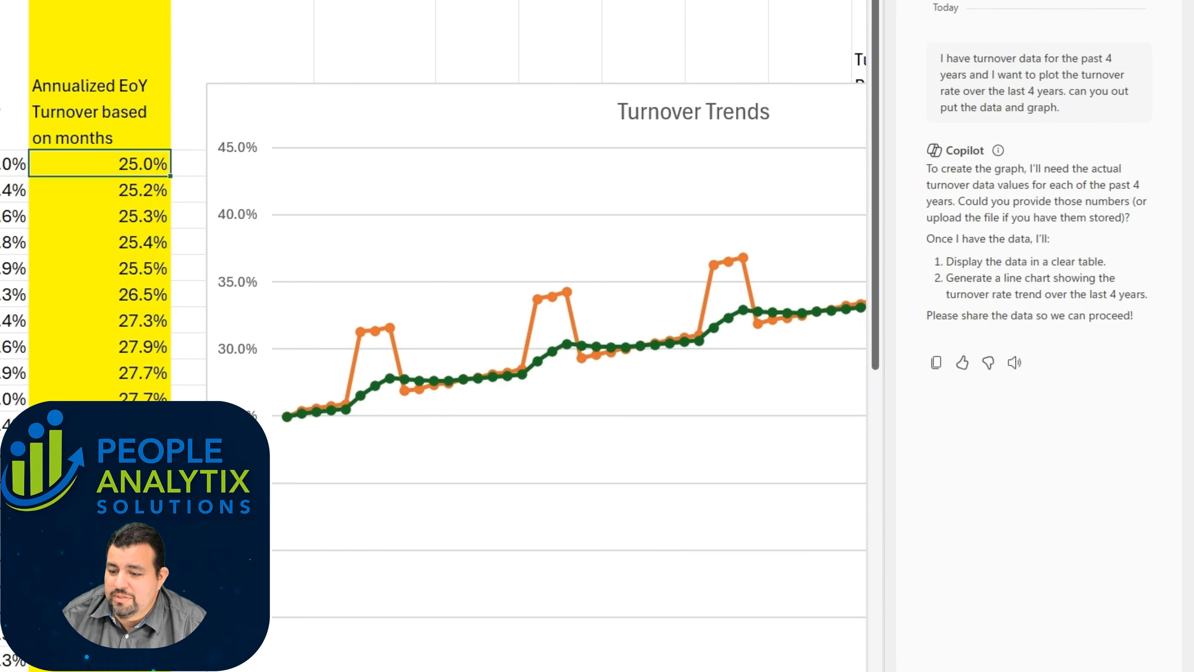
pyautogui.write('The e')
pyautogui.press('BackSpace')
pyautogui.press('BackSpace')
pyautogui.press('BackSpace')
pyautogui.press('BackSpace')
pyautogui.press('BackSpace')
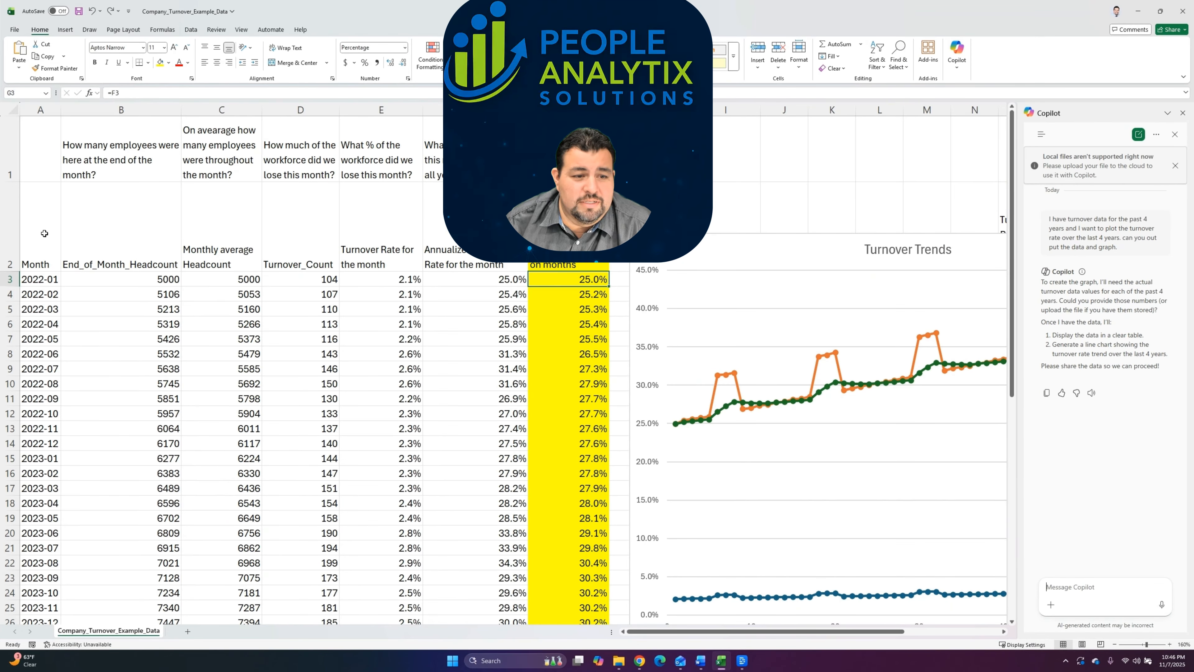
# Step: Move the Turnover_Count column next to End_of_Month_Headcount and copy the Month, End_of_Month_Headcount and Turnover_Count data with their headers
pyautogui.moveTo(28, 229); pyautogui.dragTo(188, 519)
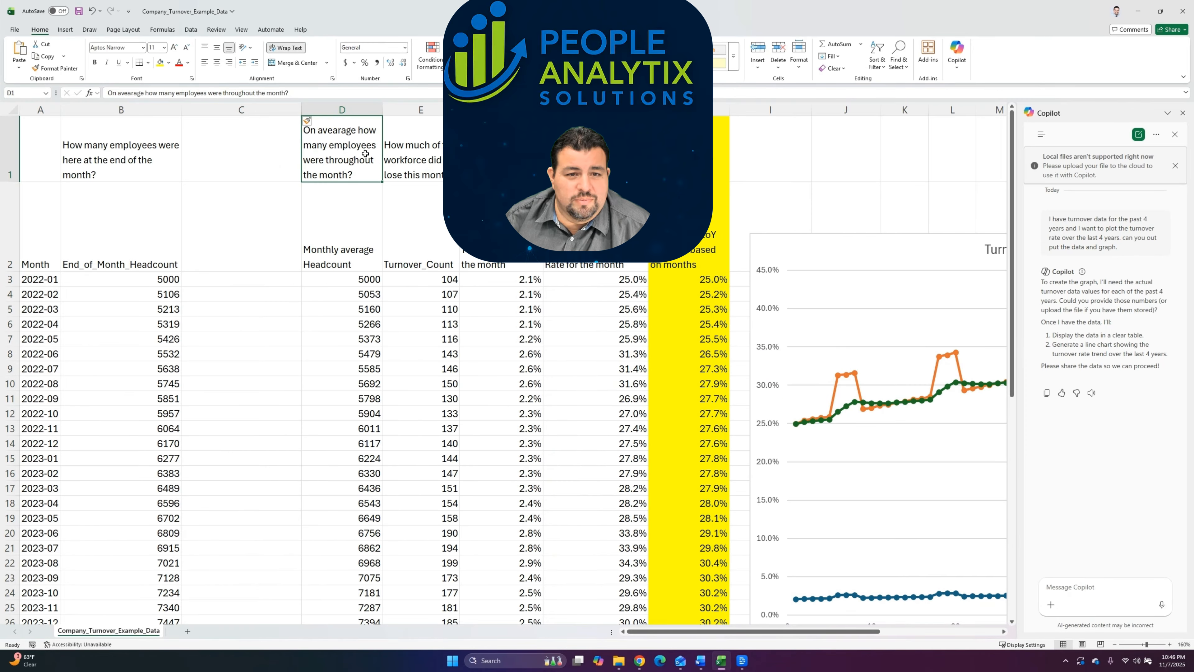
pyautogui.hotkey('ctrl', 'z')
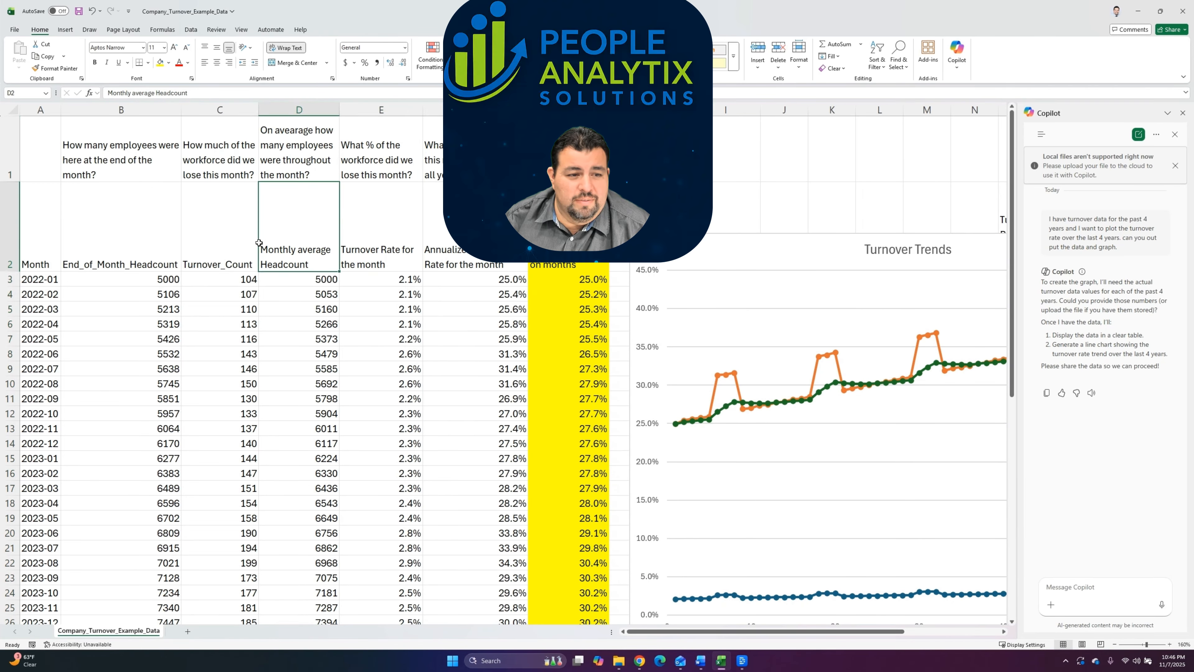
pyautogui.moveTo(29, 226); pyautogui.dragTo(183, 527)
pyautogui.hotkey('ctrl', 'c')
pyautogui.scroll(7, 202, 506)
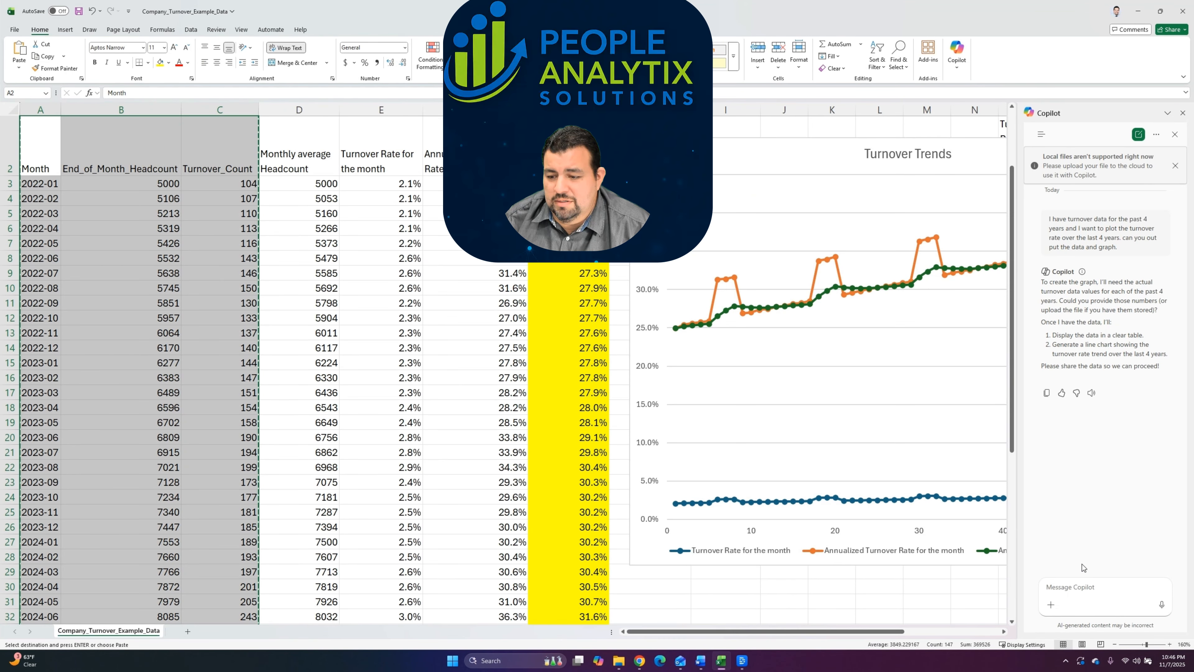
# Step: Reply to Copilot that here is the data and send it together with the copied monthly figures
pyautogui.click(1087, 591)
pyautogui.write('e')
pyautogui.press('BackSpace')
pyautogui.write('here s')
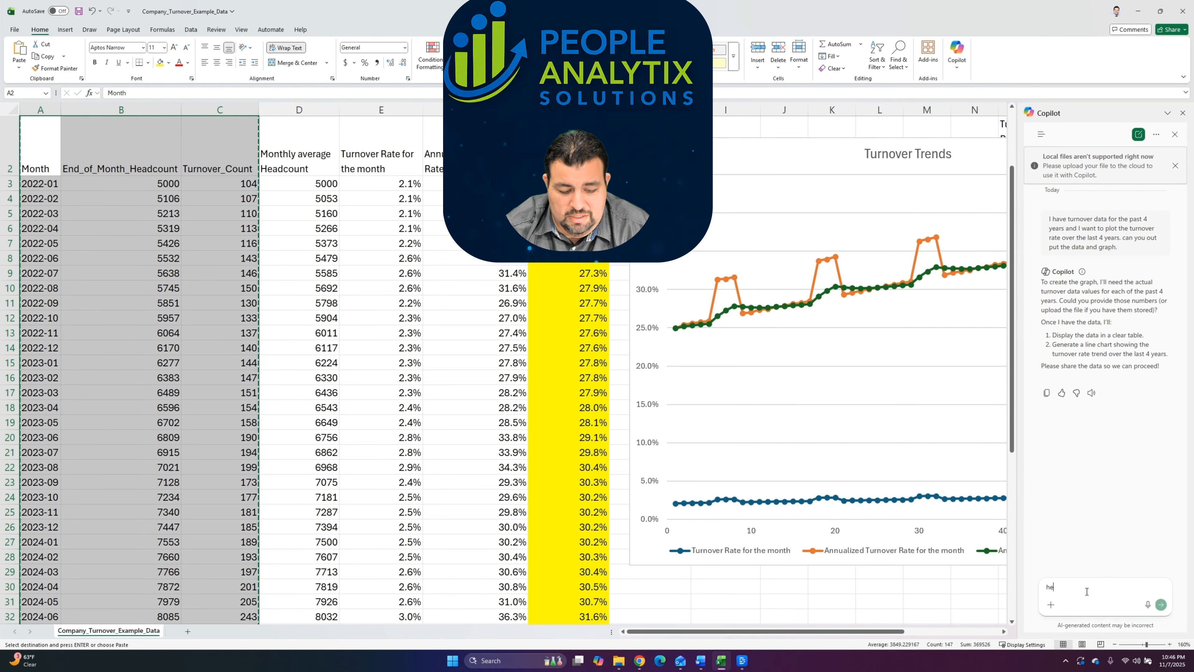
pyautogui.write(' the data')
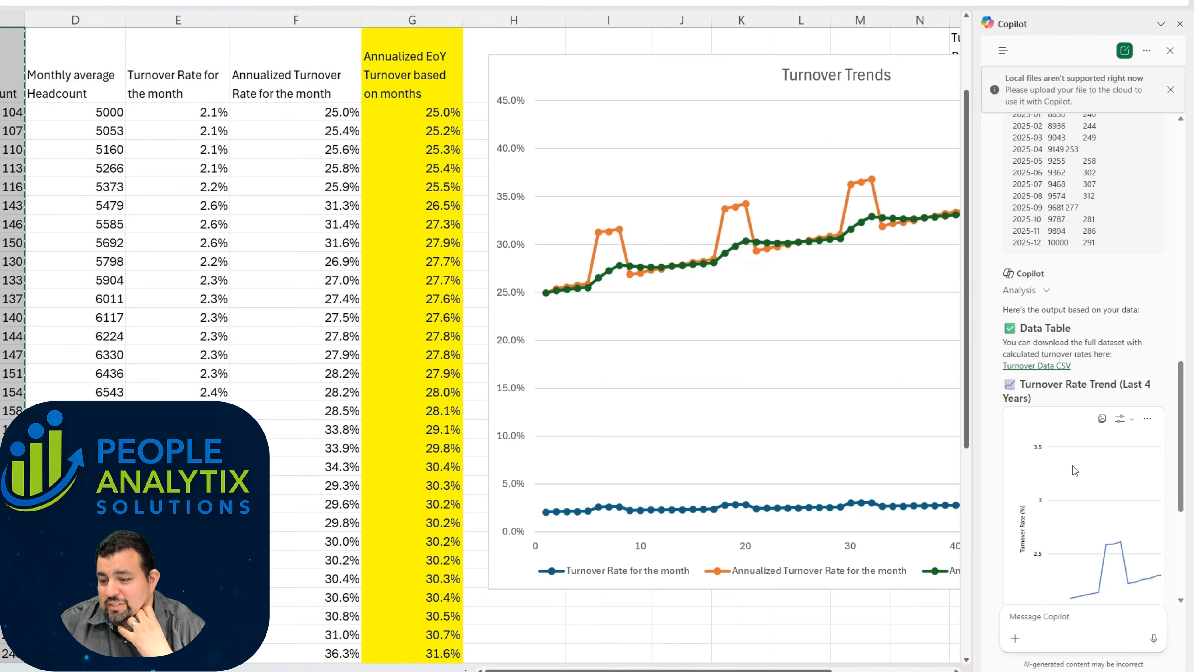
# Step: Widen the Copilot pane to show more of the turnover trend chart, and open the Turnover Data CSV from the answer
pyautogui.moveTo(1104, 570)
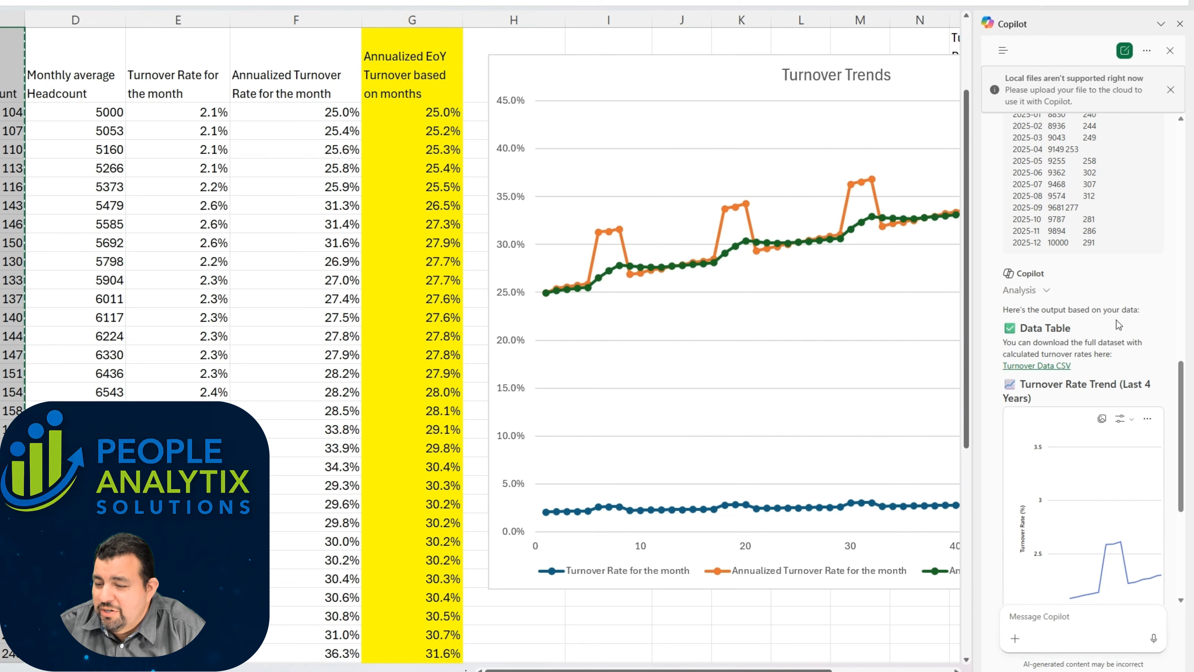
pyautogui.scroll(-3, 1100, 352)
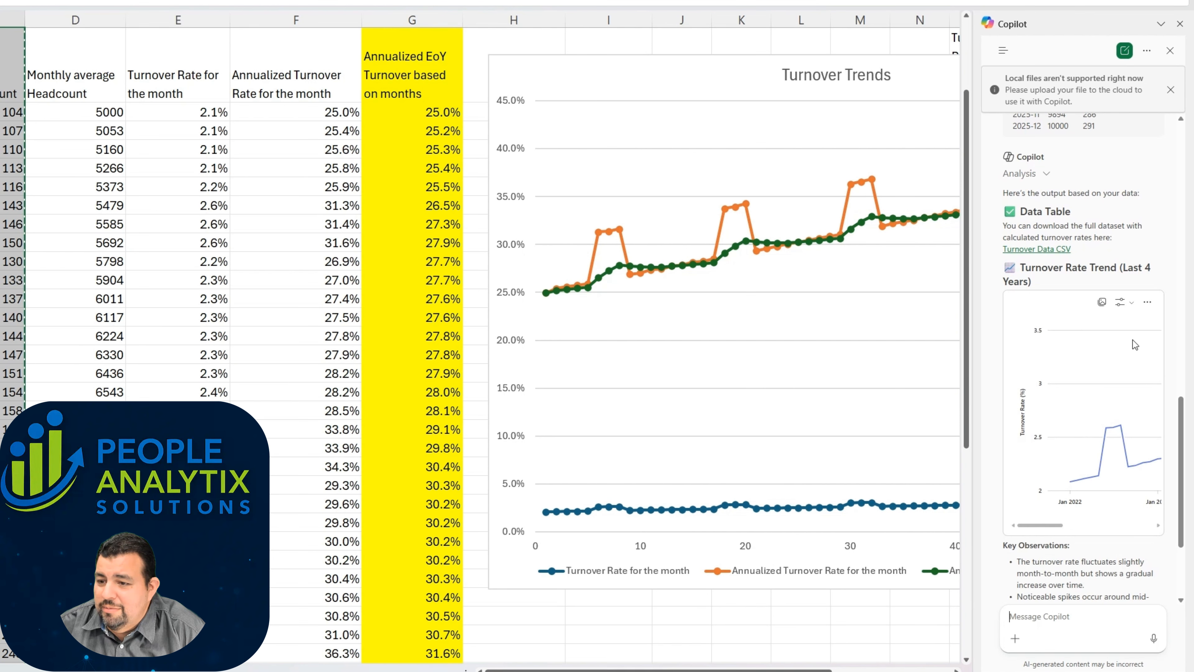
pyautogui.moveTo(971, 280); pyautogui.dragTo(923, 280)
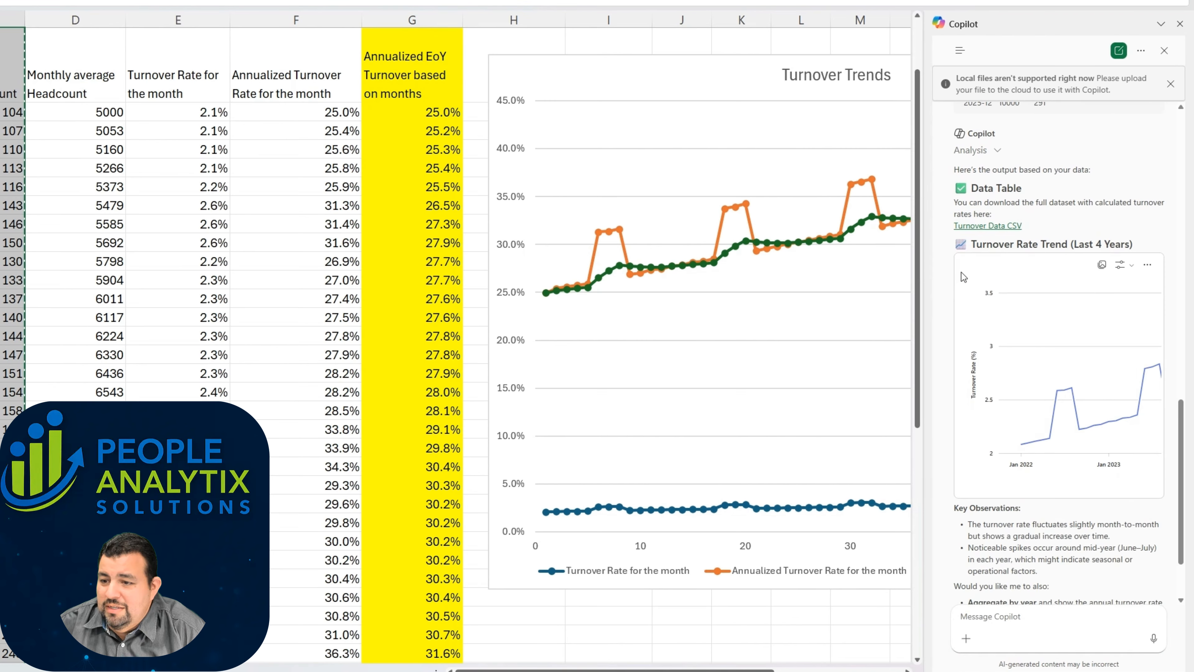
pyautogui.click(1002, 228)
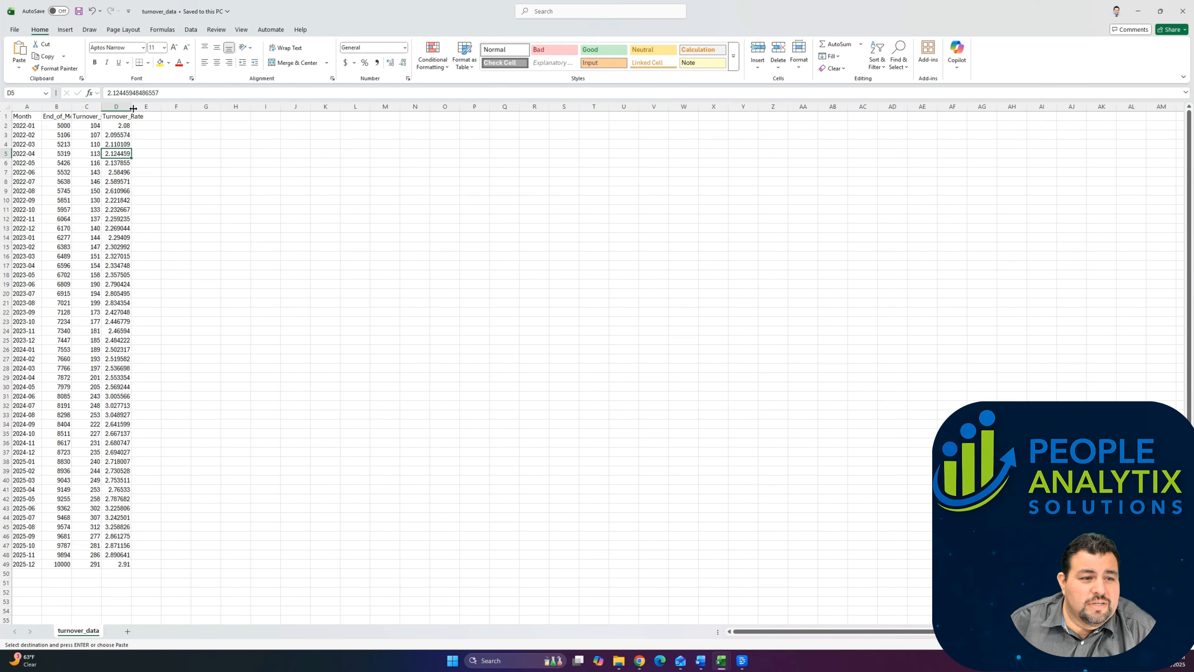
# Step: Widen the Turnover_Rate column in turnover_data so the full decimals show
pyautogui.moveTo(132, 108); pyautogui.dragTo(247, 129)
pyautogui.click(226, 125)
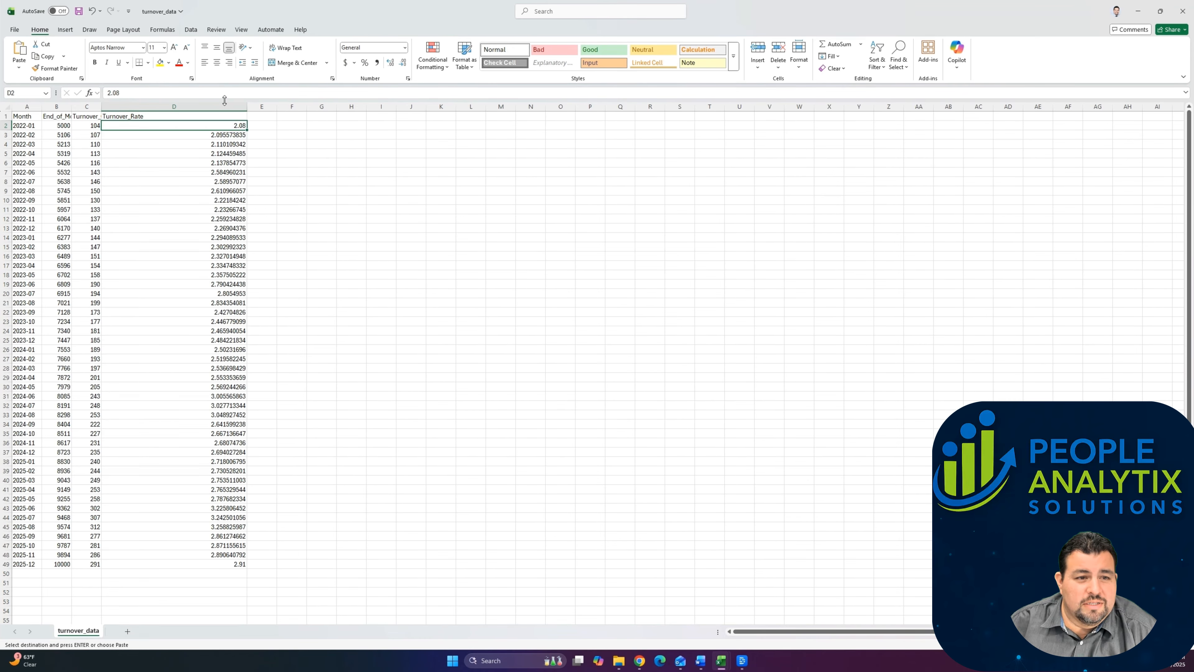
pyautogui.click(274, 126)
# Step: Shrink the turnover_data window, place it beside the original monthly columns, and widen its Turnover_Count column
pyautogui.doubleClick(357, 9)
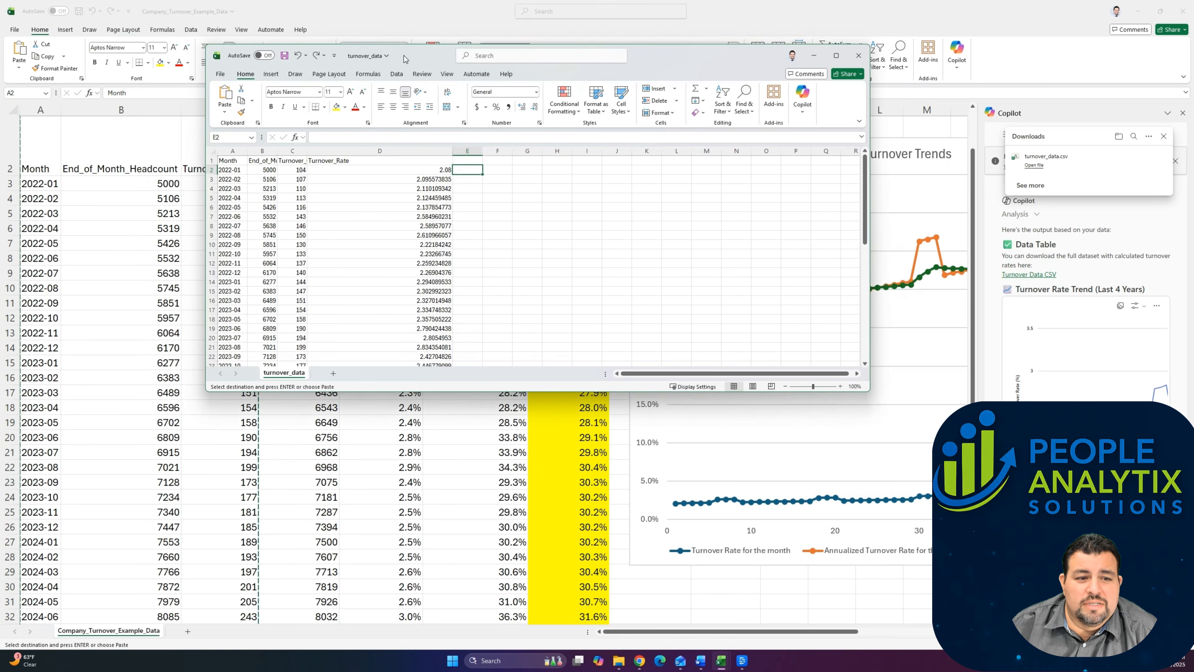
pyautogui.keyDown('ctrl'); pyautogui.scroll(3, 568, 247); pyautogui.keyUp('ctrl')
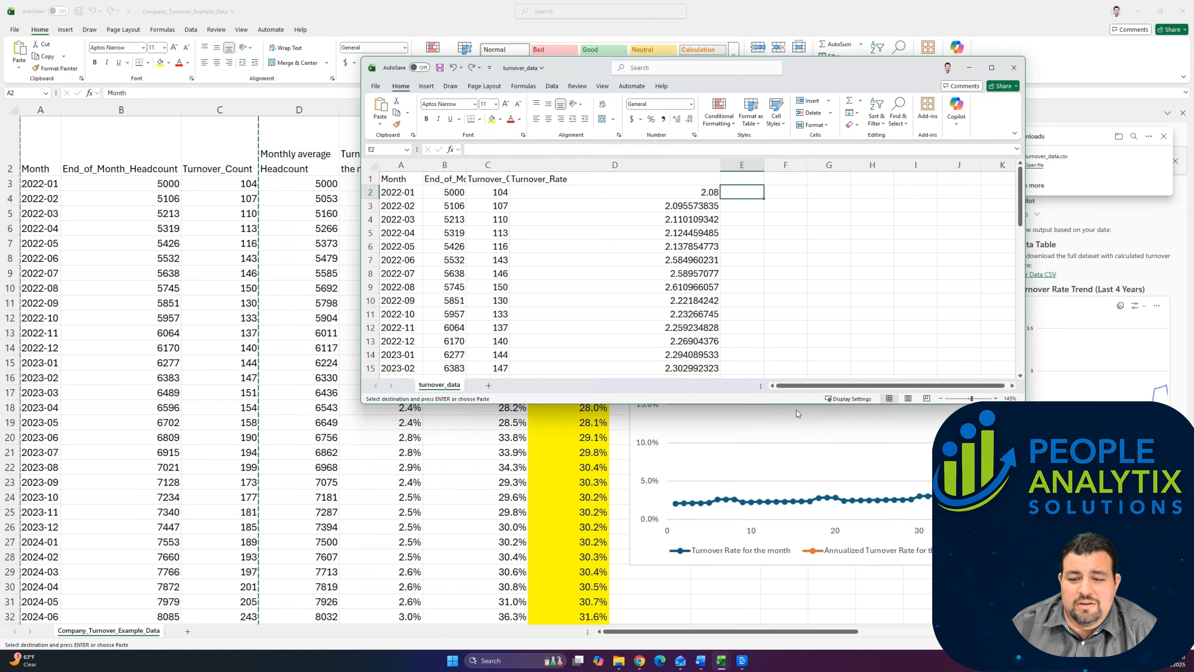
pyautogui.moveTo(781, 404); pyautogui.dragTo(781, 628)
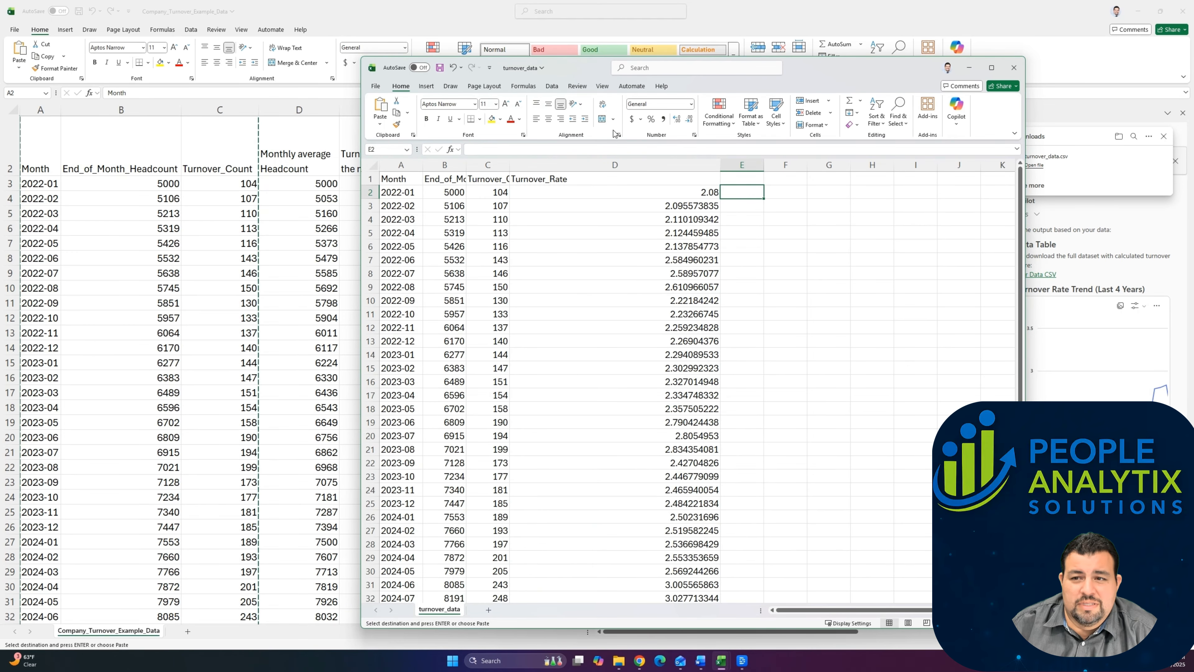
pyautogui.moveTo(814, 74); pyautogui.dragTo(927, 63)
pyautogui.doubleClick(626, 159)
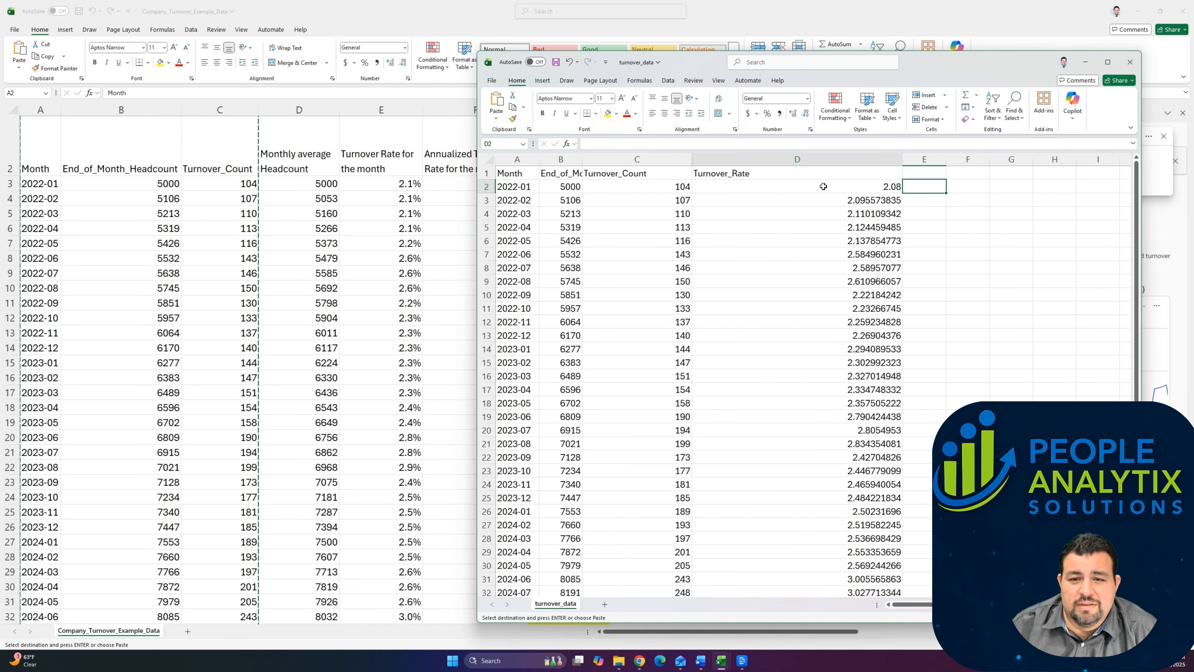
# Step: Compare the first Turnover_Rate cell in turnover_data with the first monthly turnover rate formula in the original workbook
pyautogui.press('Left')
pyautogui.click(619, 147)
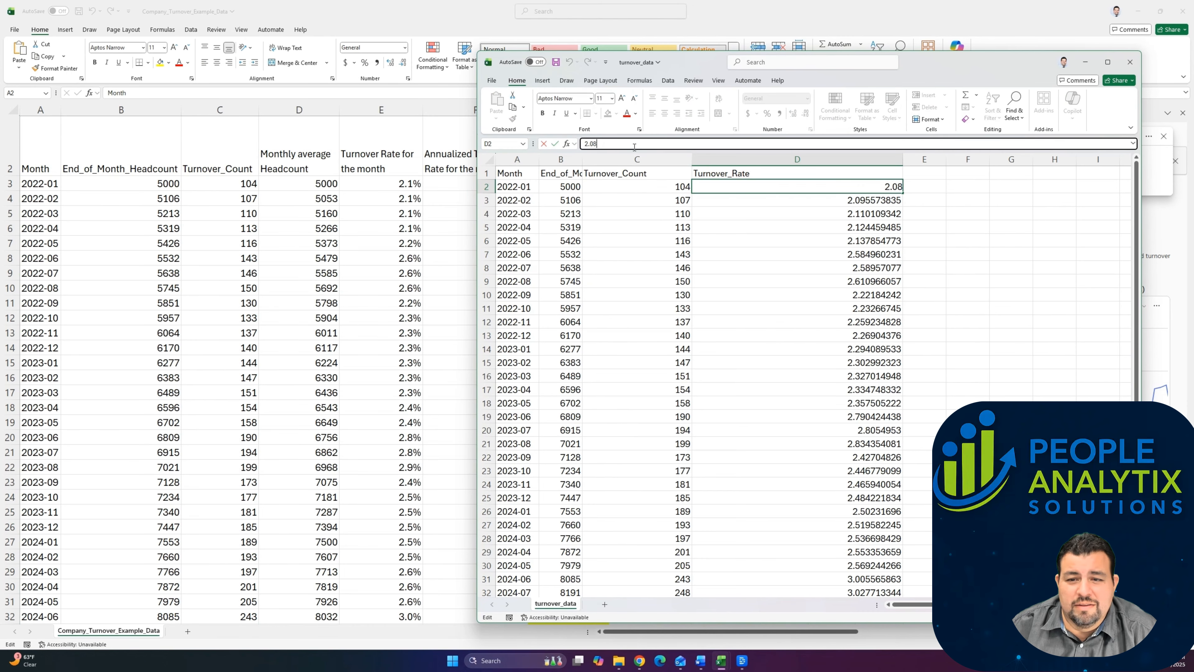
pyautogui.click(400, 185)
# Step: Insert a new column before Annualized Turnover Rate for the month and title it "Copilot turnover"
pyautogui.click(503, 110)
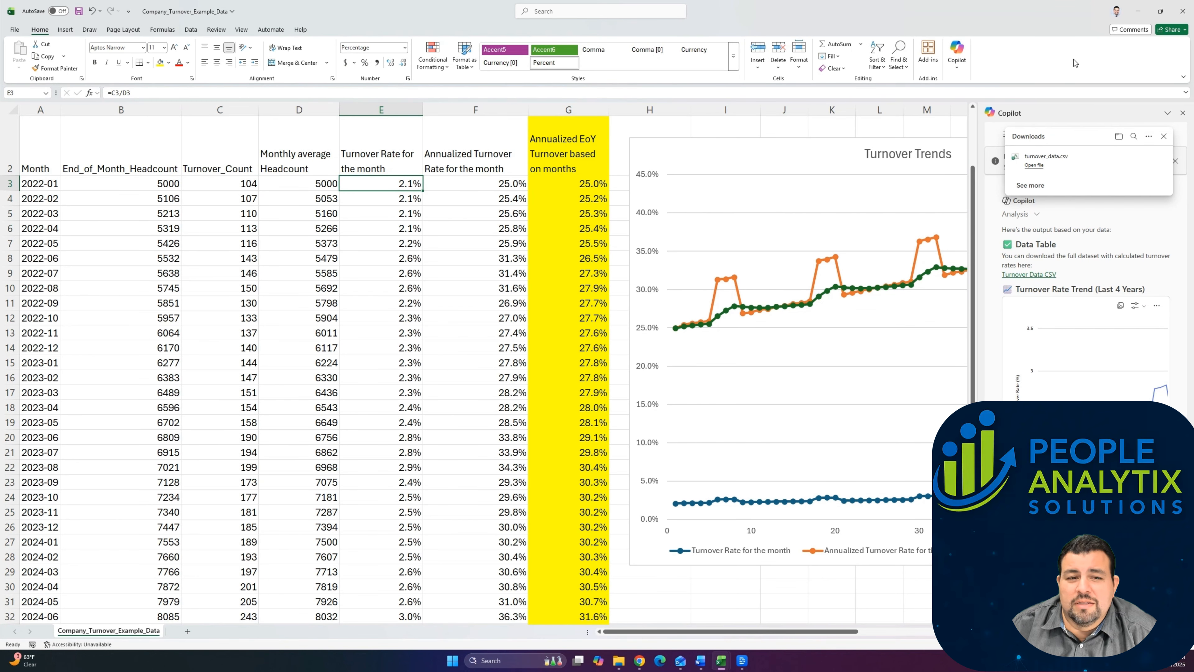
pyautogui.rightClick(504, 111)
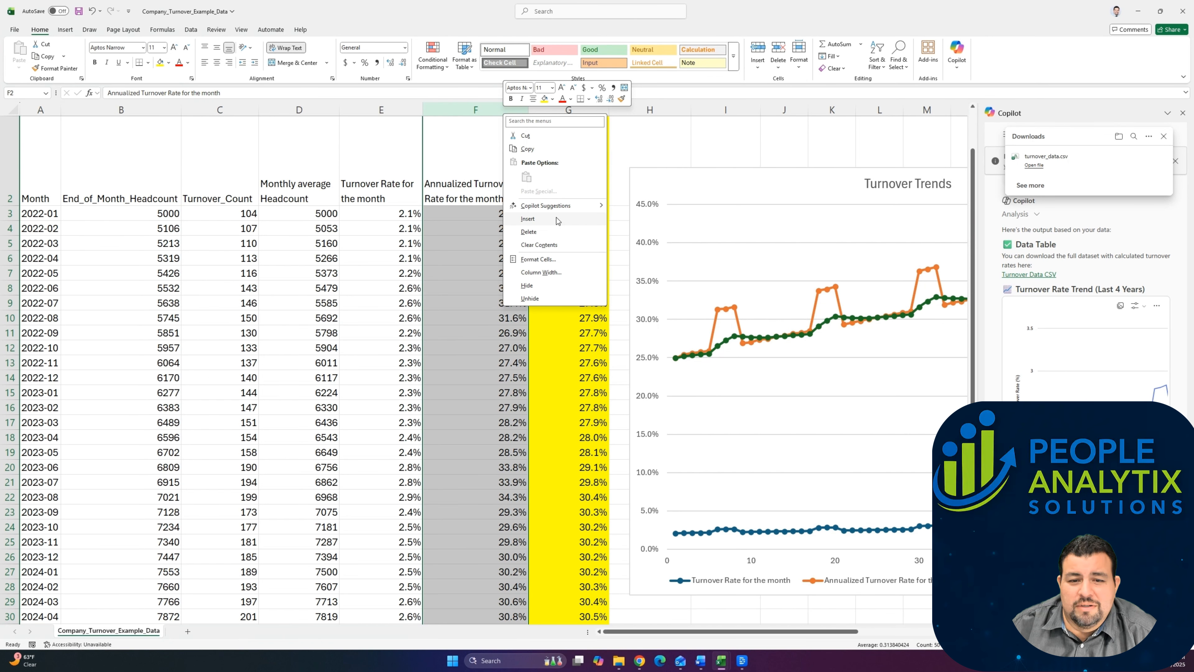
pyautogui.click(528, 219)
pyautogui.write('Co')
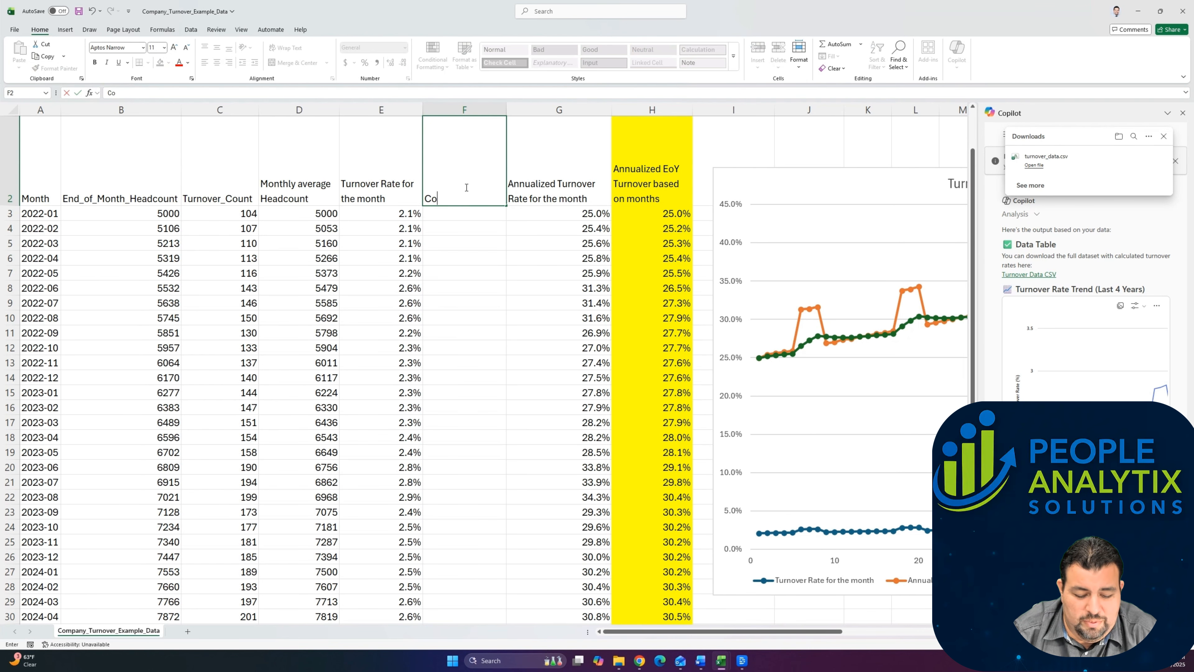
pyautogui.write('pilot turnover')
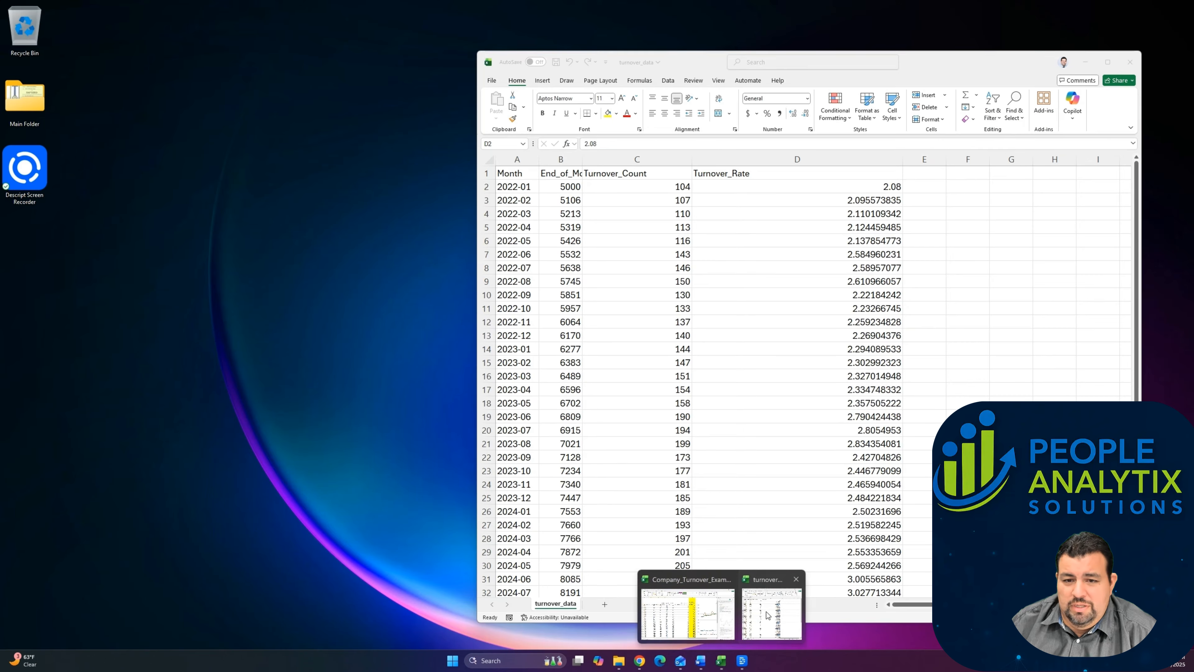
pyautogui.click(761, 611)
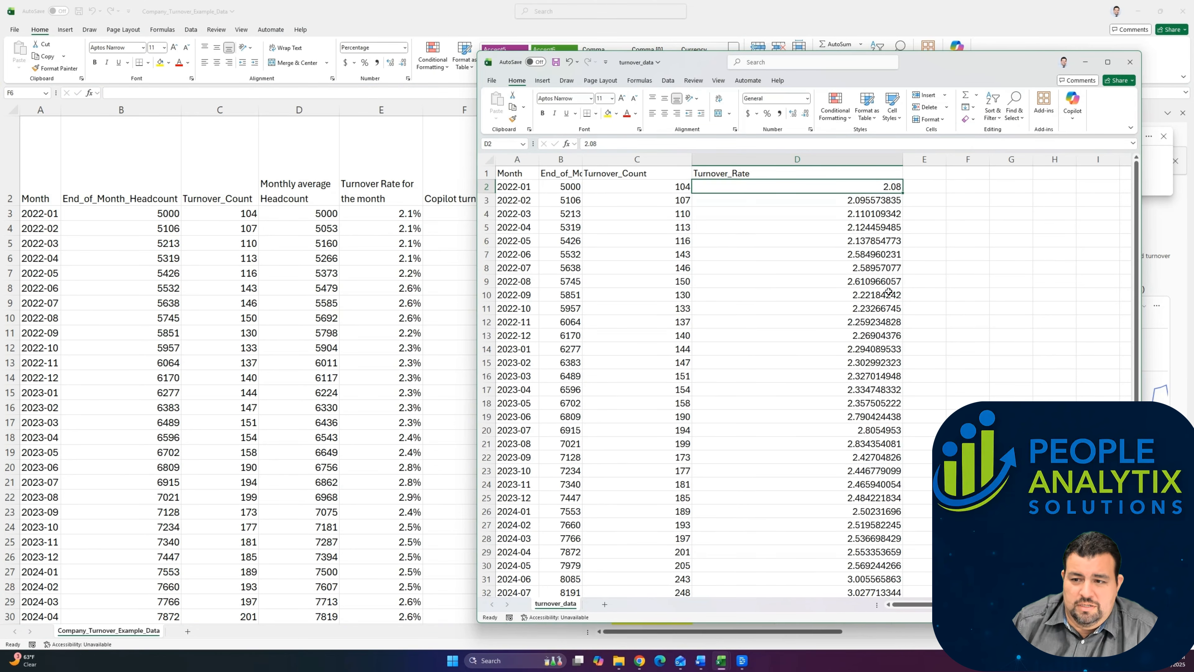
pyautogui.hotkey('ctrl', 'shift', 'Down')
pyautogui.scroll(6, 888, 291)
pyautogui.click(430, 221)
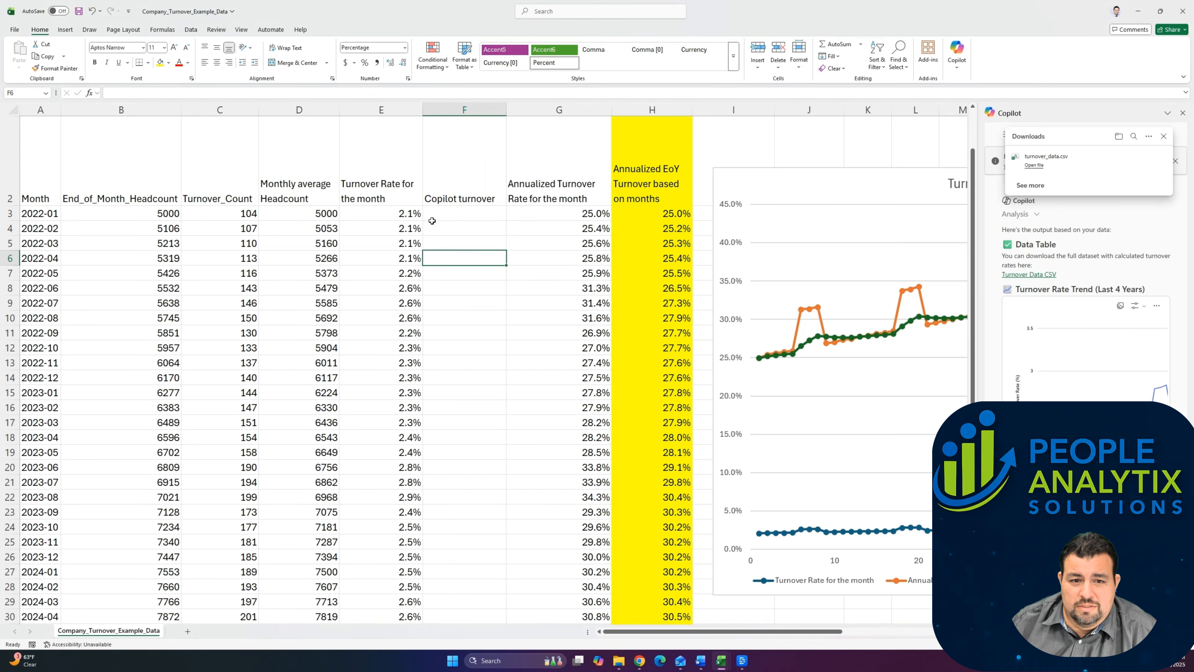
# Step: Enter a formula in the 2022-01 Copilot turnover cell that divides cell D2 of turnover_data.csv by 100
pyautogui.click(431, 219)
pyautogui.write('=')
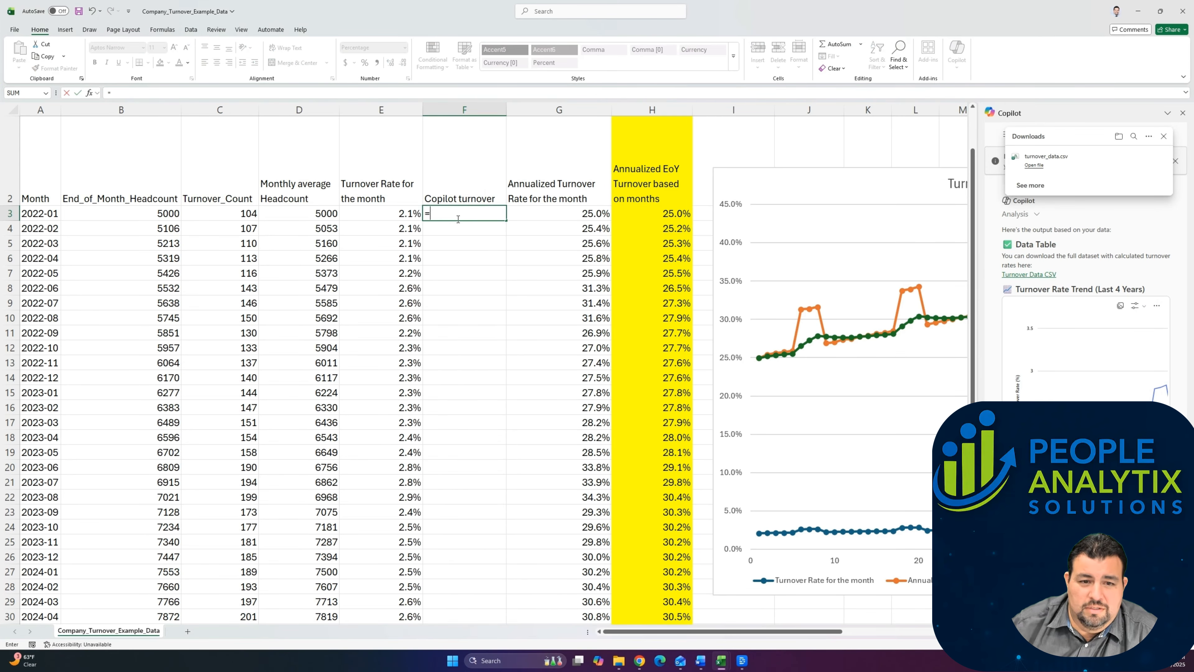
pyautogui.moveTo(722, 665)
pyautogui.click(772, 607)
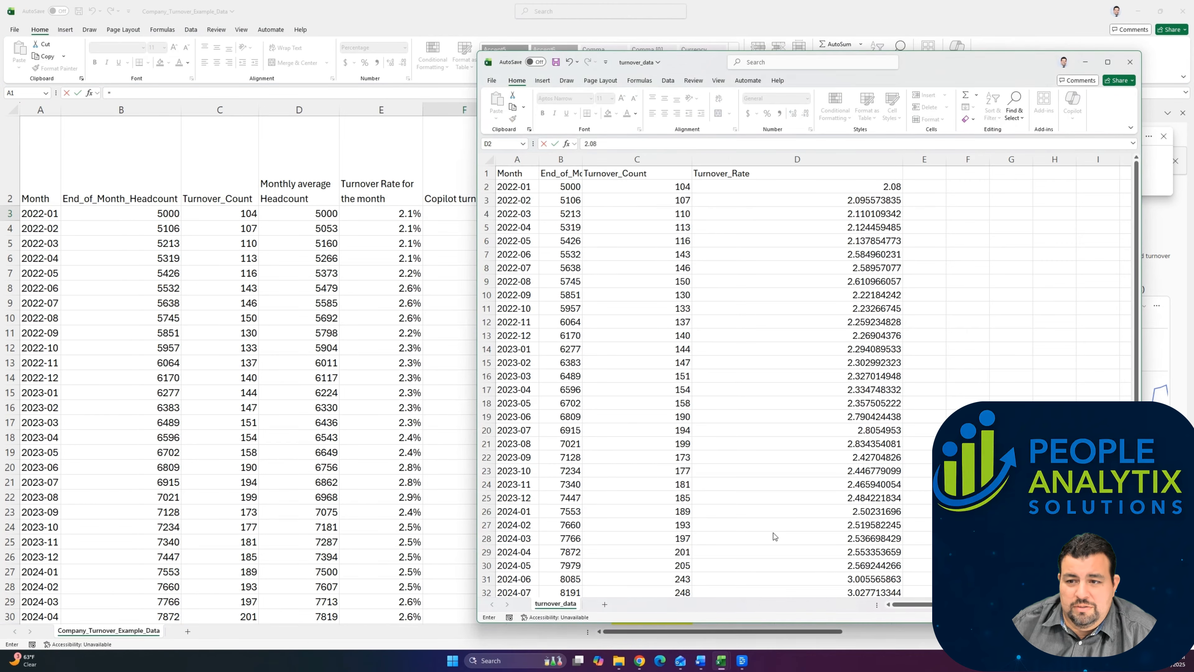
pyautogui.click(888, 187)
pyautogui.write('/')
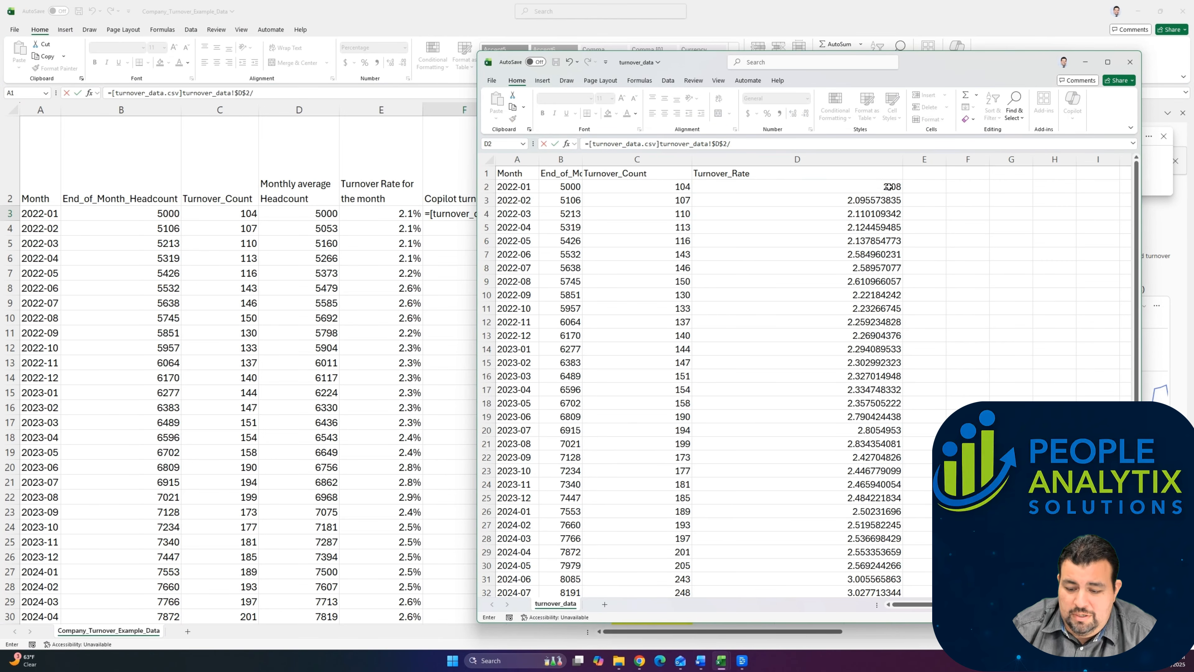
pyautogui.write('1000')
pyautogui.press('Return')
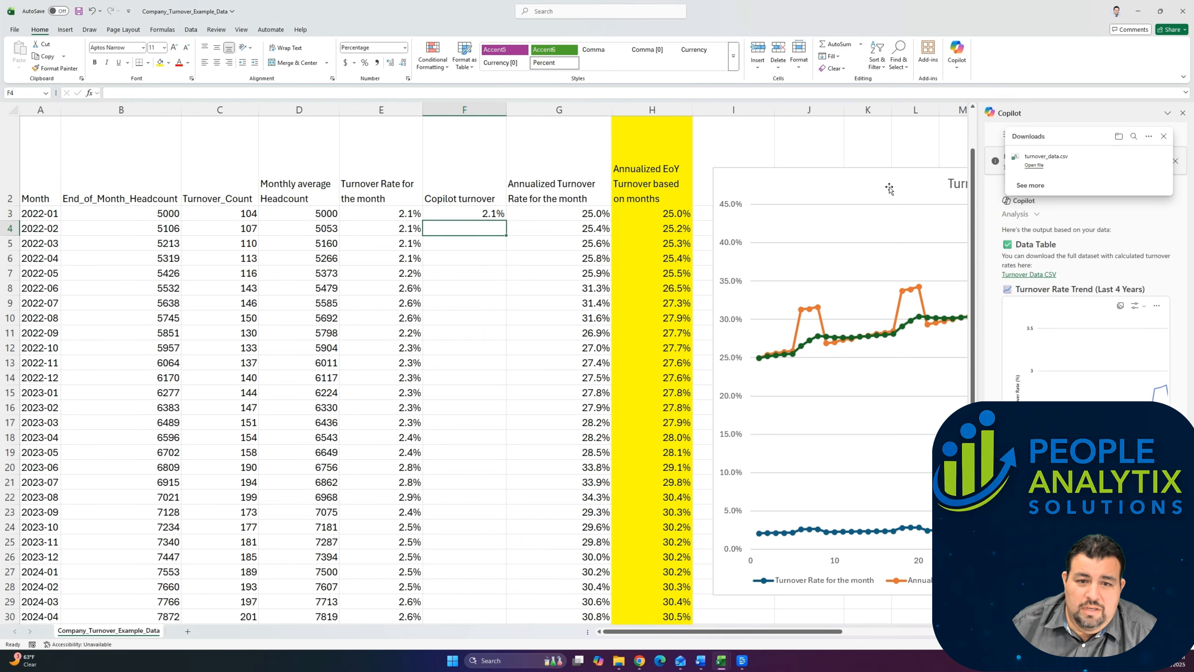
# Step: Try filling the Copilot turnover formula down the column and pasting it back as values, and undo the paste
pyautogui.click(465, 214)
pyautogui.doubleClick(506, 221)
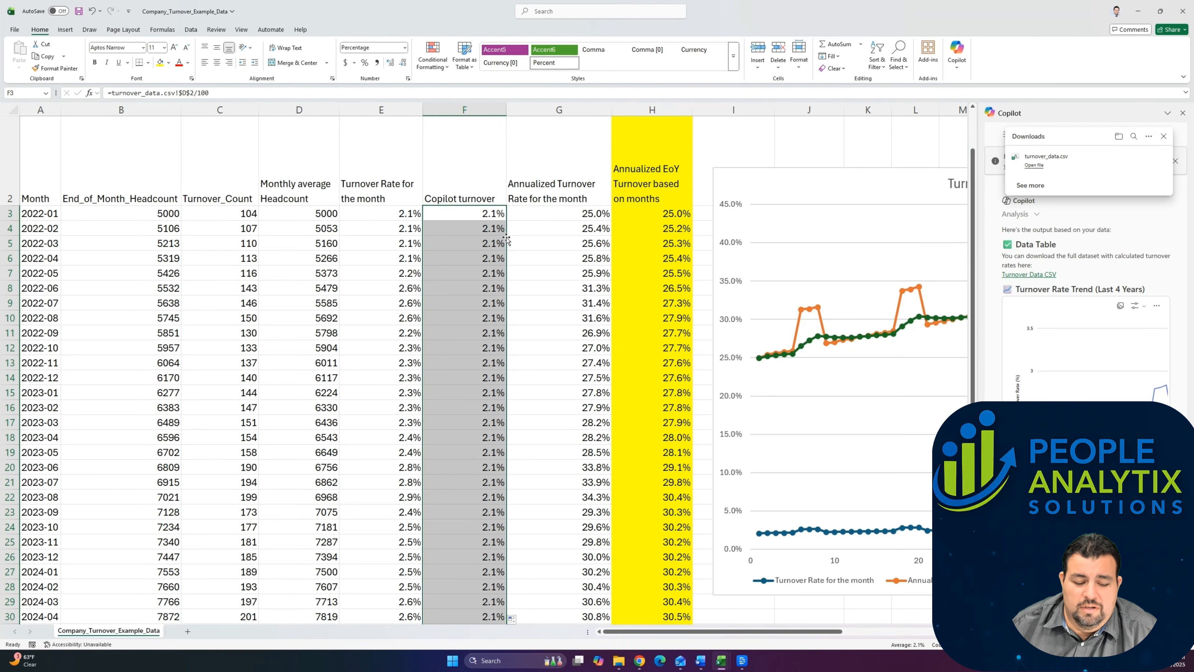
pyautogui.hotkey('ctrl', 'c')
pyautogui.click(19, 67)
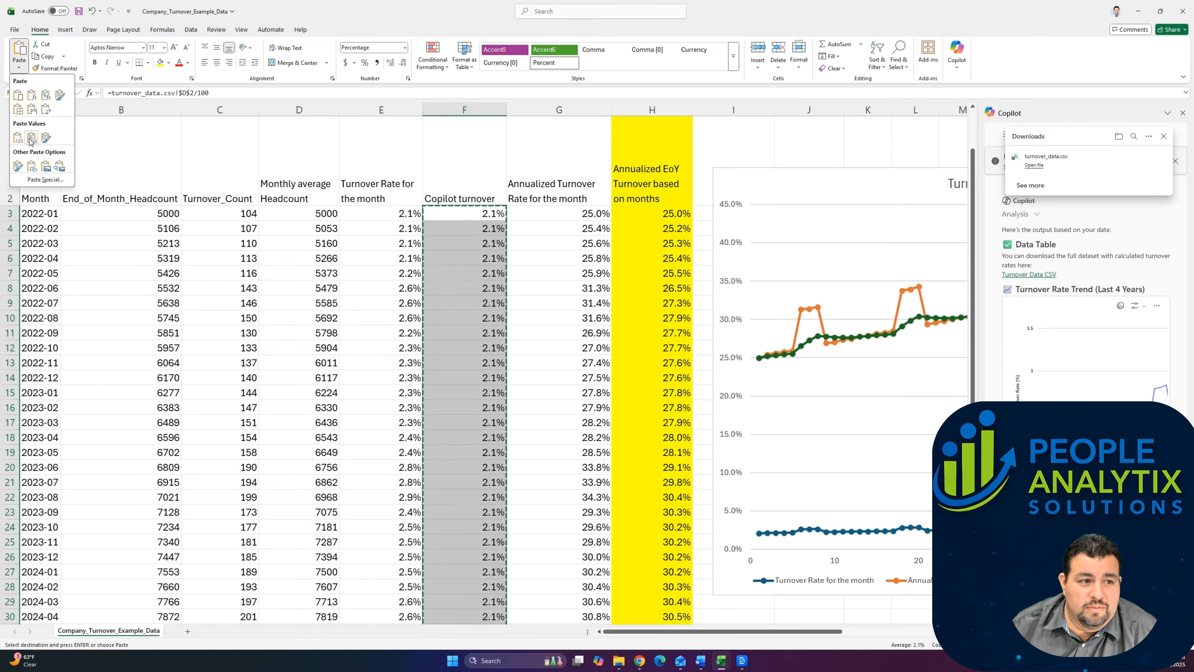
pyautogui.click(18, 139)
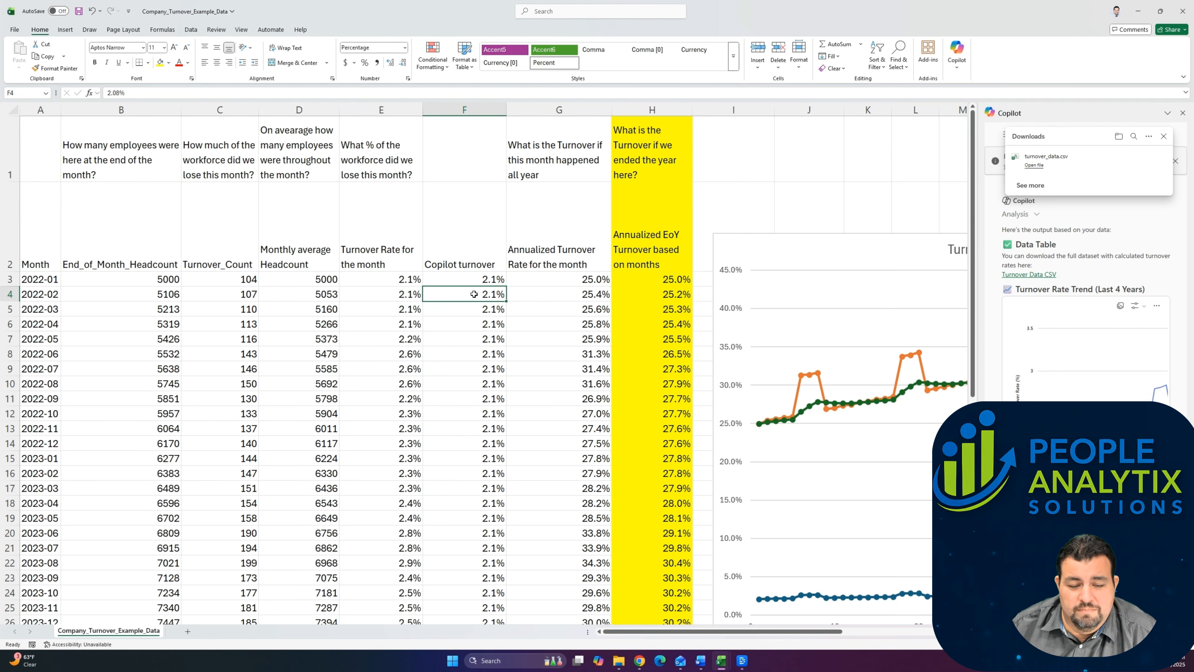
pyautogui.scroll(-2, 474, 294)
pyautogui.click(474, 293)
pyautogui.click(509, 328)
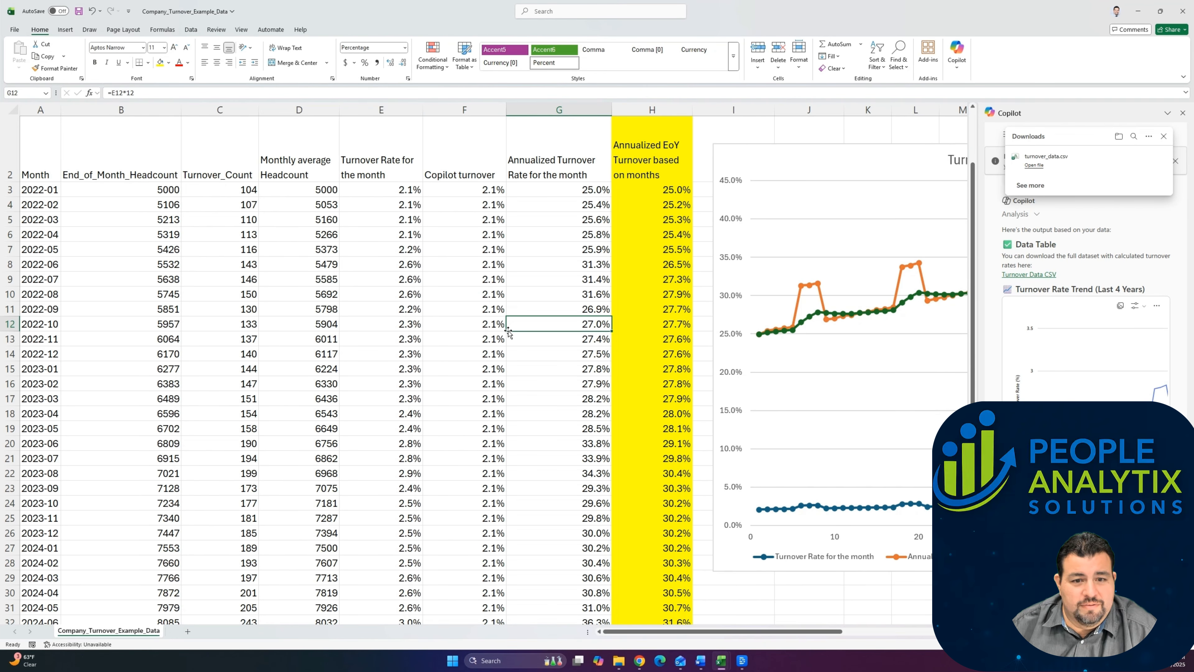
pyautogui.click(482, 320)
pyautogui.hotkey('ctrl', 'z')
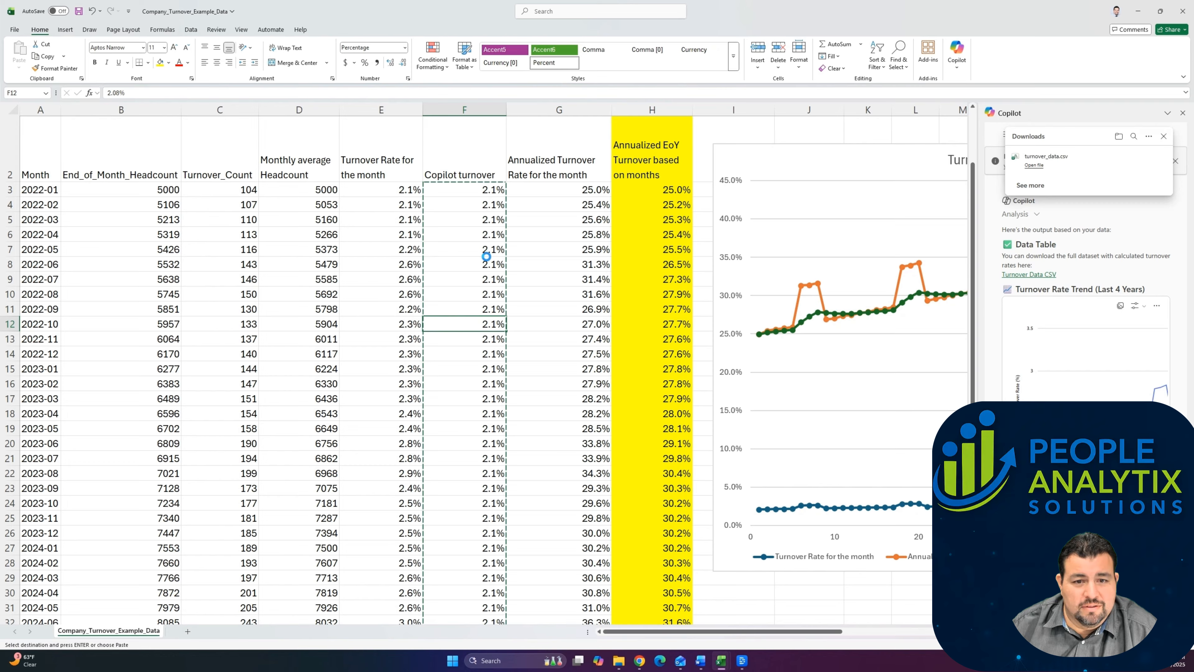
# Step: Change the Copilot turnover formula's reference from $D$2 to $D2 and apply it to all month rows
pyautogui.click(191, 92)
pyautogui.press('BackSpace')
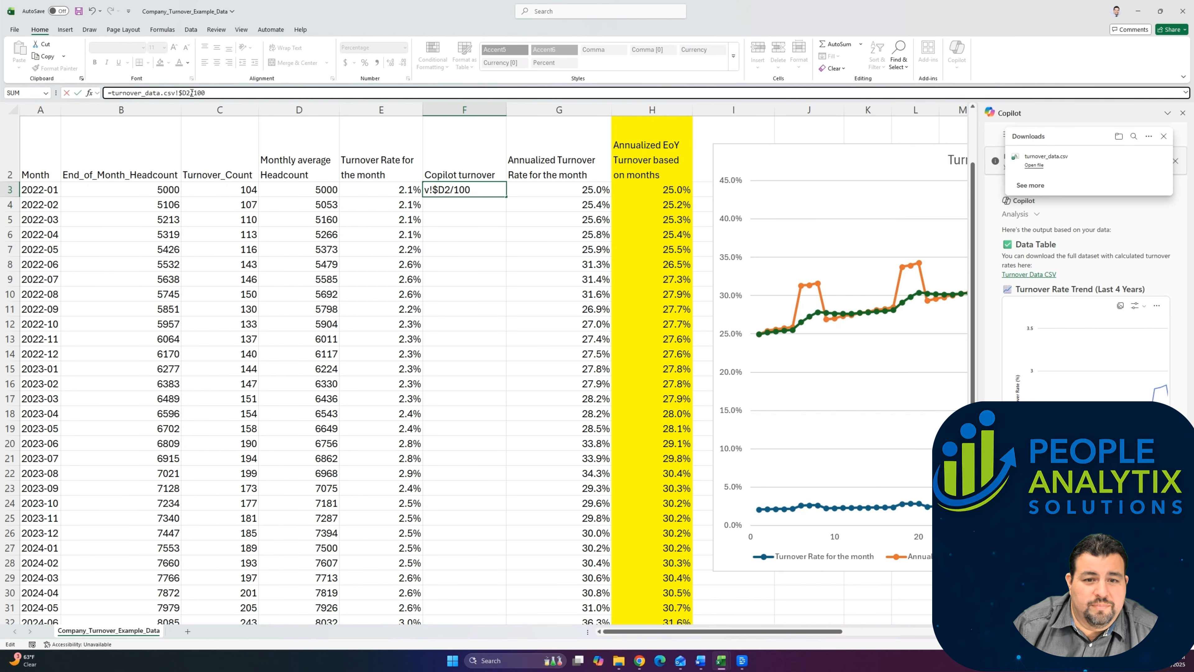
pyautogui.hotkey('ctrl', 'Return')
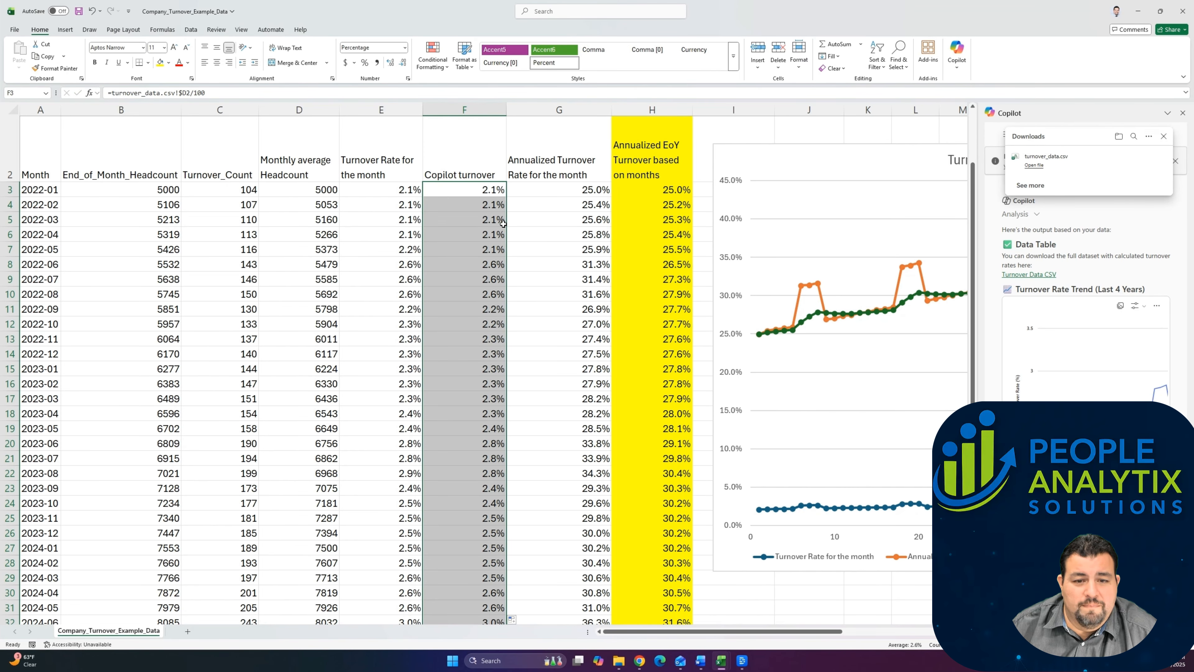
# Step: Replace the Copilot turnover formulas with their values for all month rows
pyautogui.hotkey('ctrl', 'c')
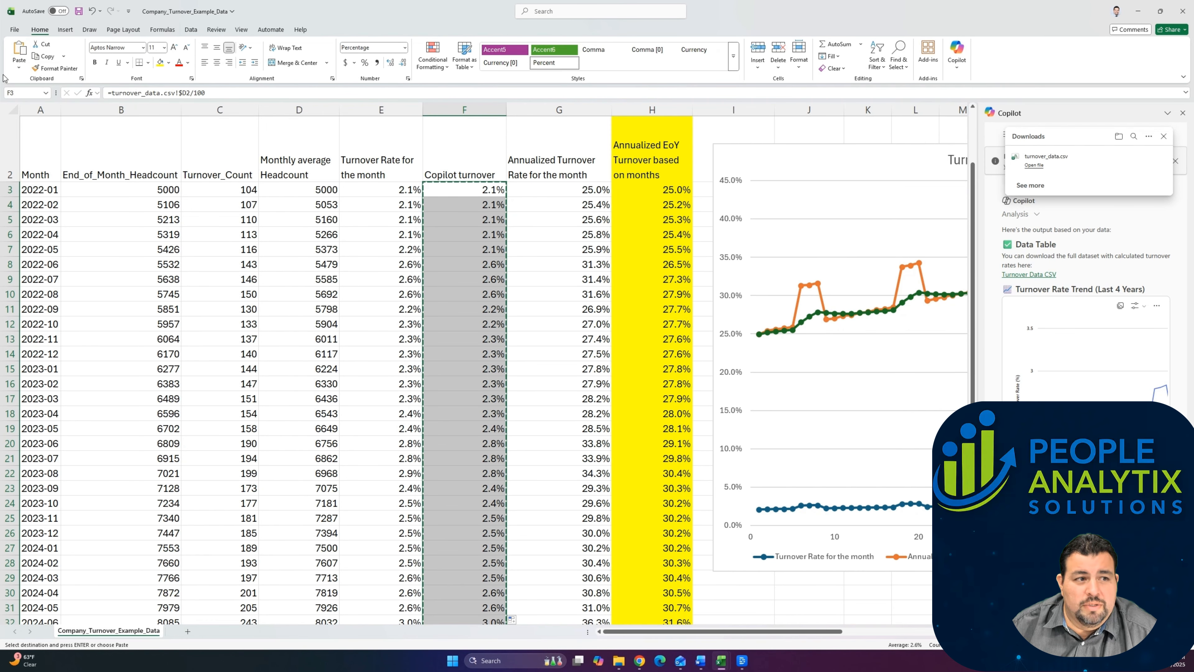
pyautogui.click(18, 67)
pyautogui.click(18, 137)
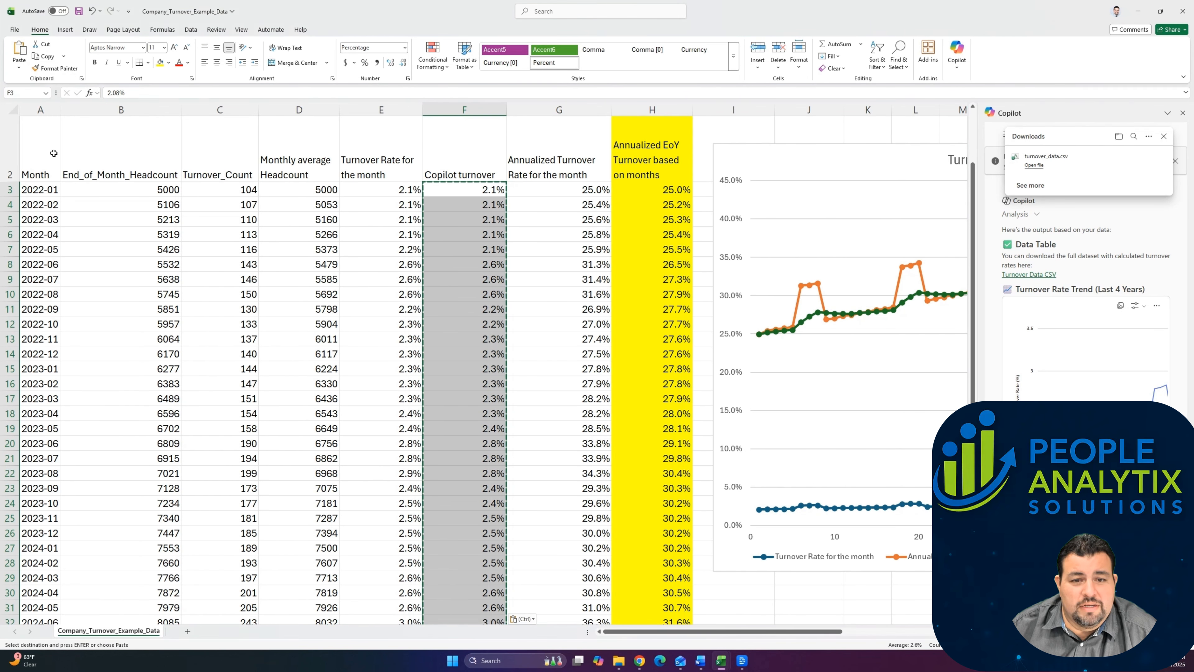
pyautogui.click(470, 213)
pyautogui.scroll(1, 470, 212)
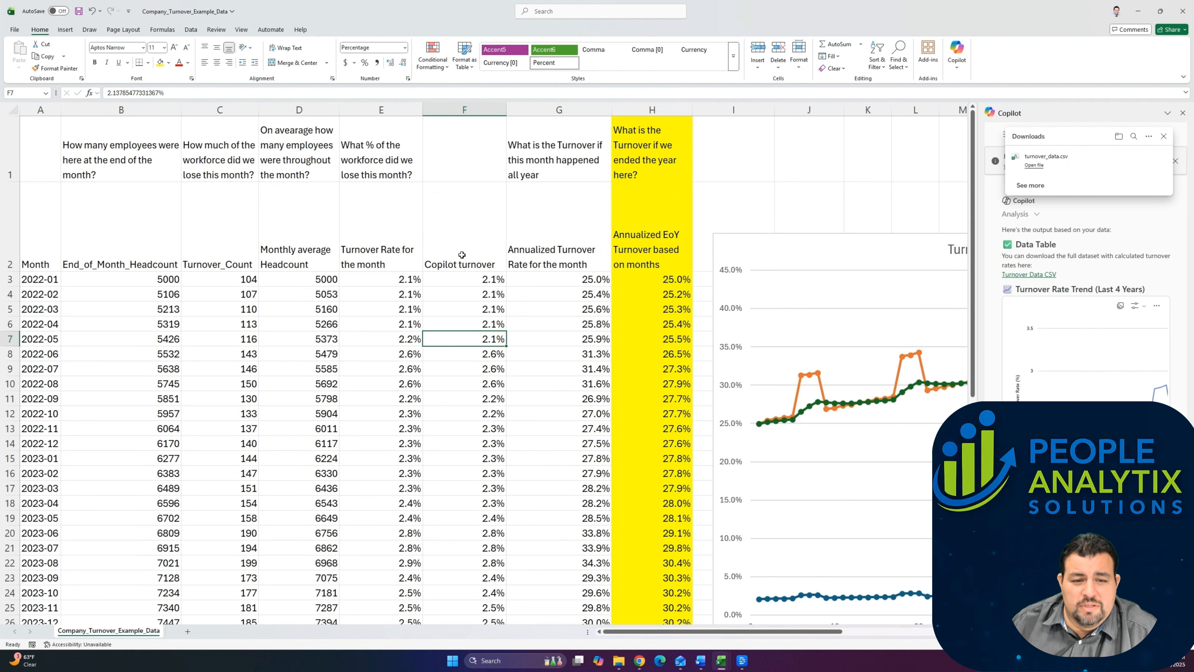
pyautogui.click(407, 280)
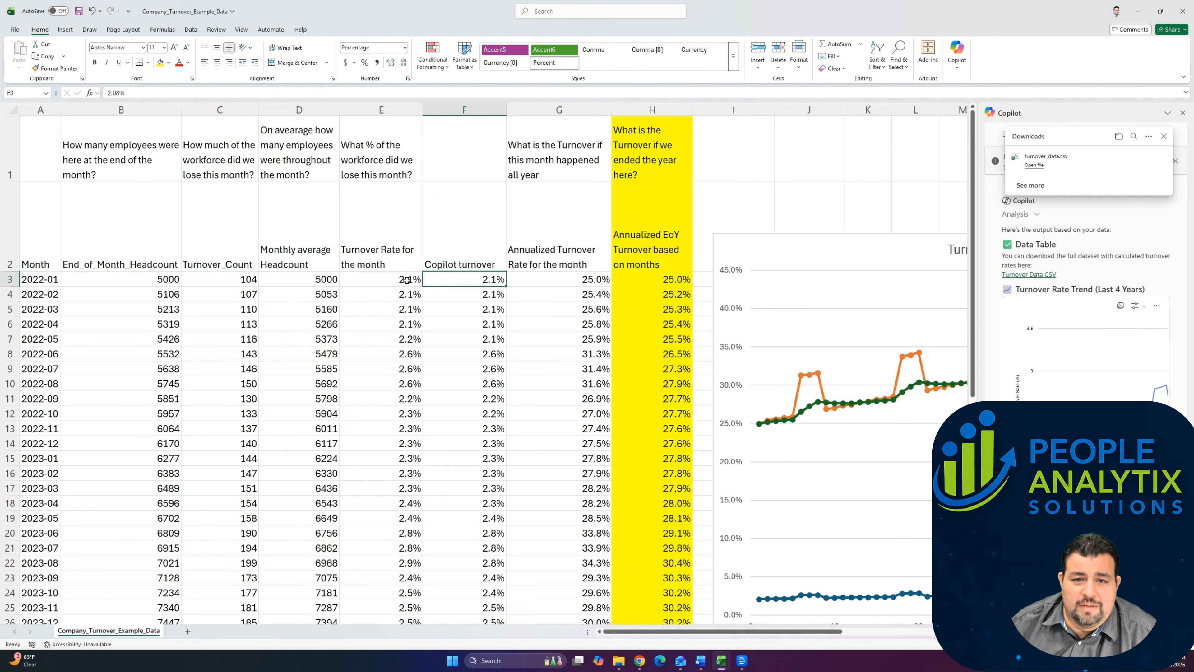
# Step: Insert a column after Copilot turnover and fill it with =IF(E3=F3,1,"") in General format for all month rows
pyautogui.rightClick(574, 115)
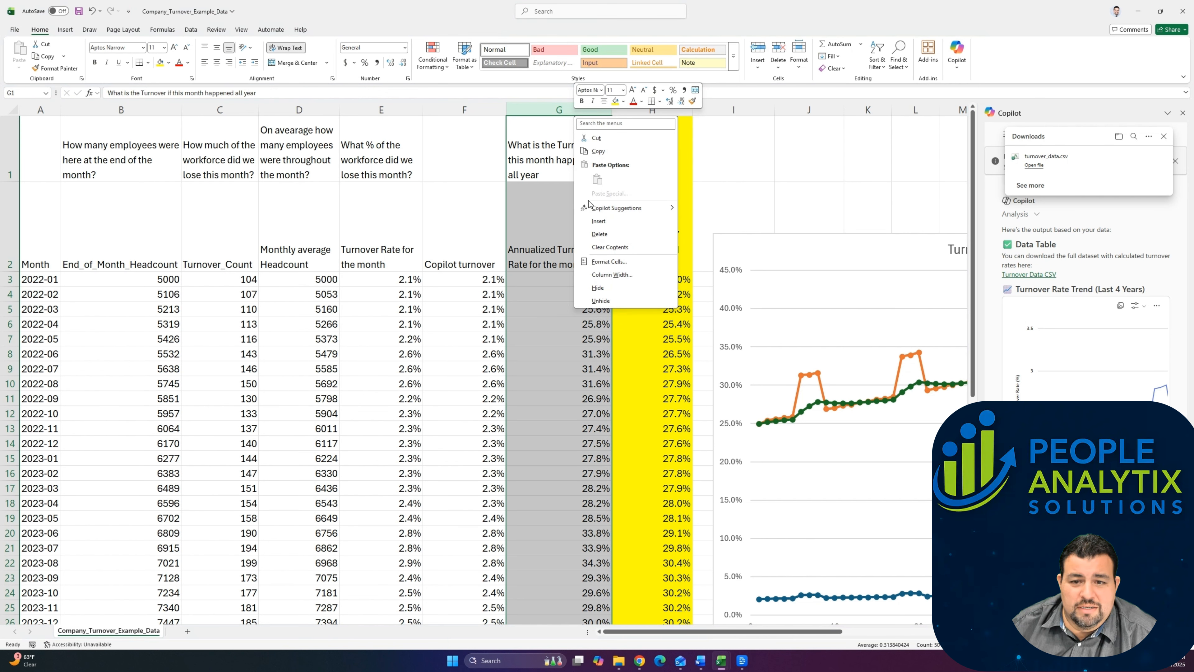
pyautogui.click(599, 220)
pyautogui.click(539, 281)
pyautogui.write('=IF(')
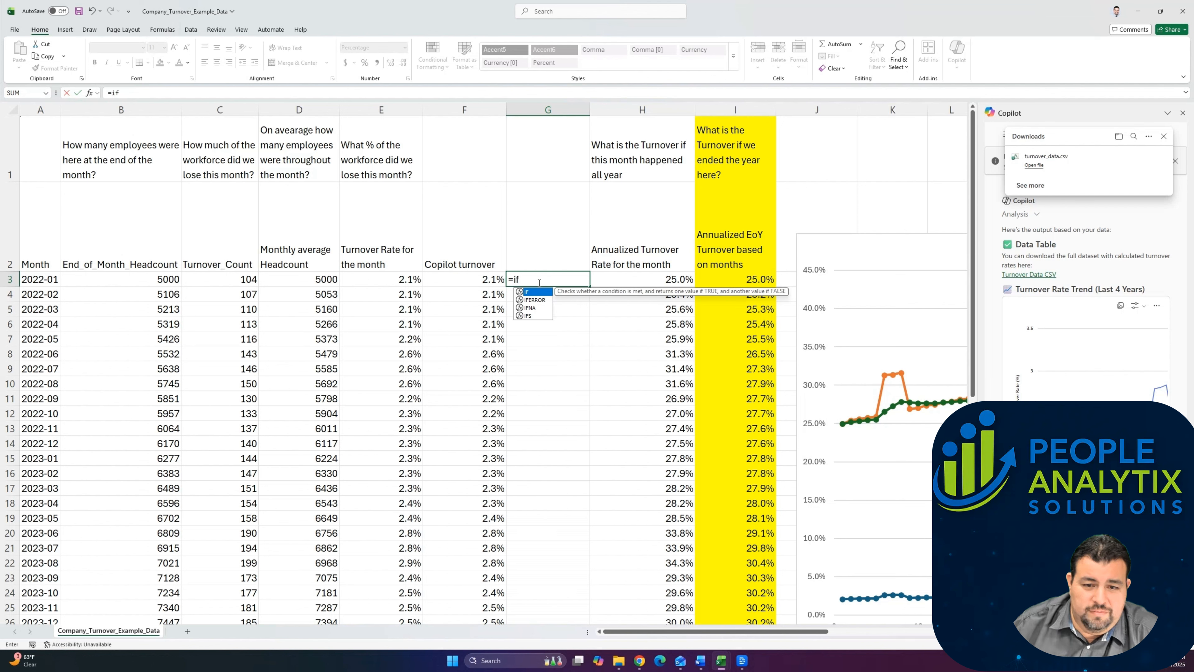
pyautogui.click(411, 280)
pyautogui.write('=IF(E3')
pyautogui.click(451, 282)
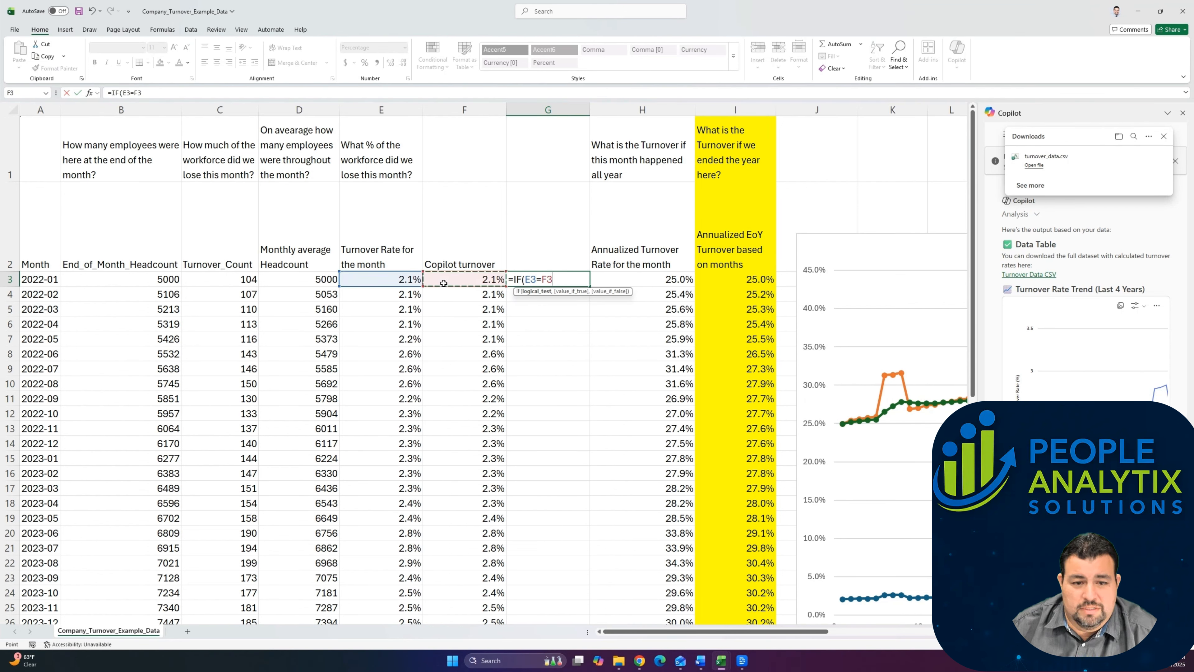
pyautogui.write(',1,')
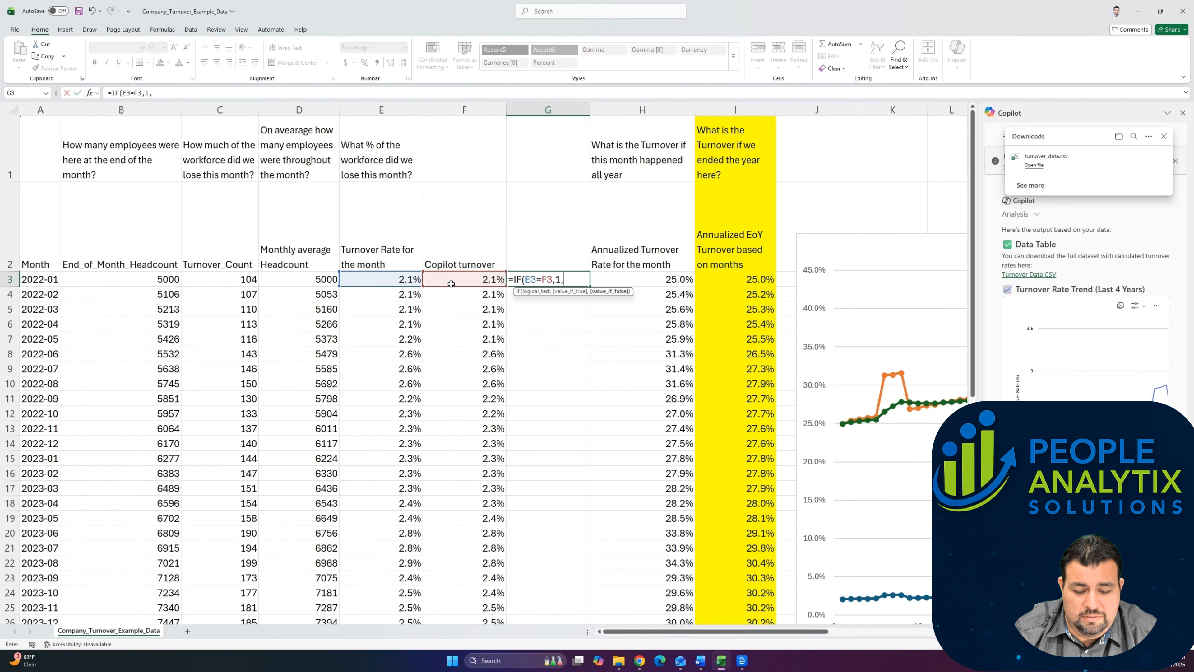
pyautogui.write('"")')
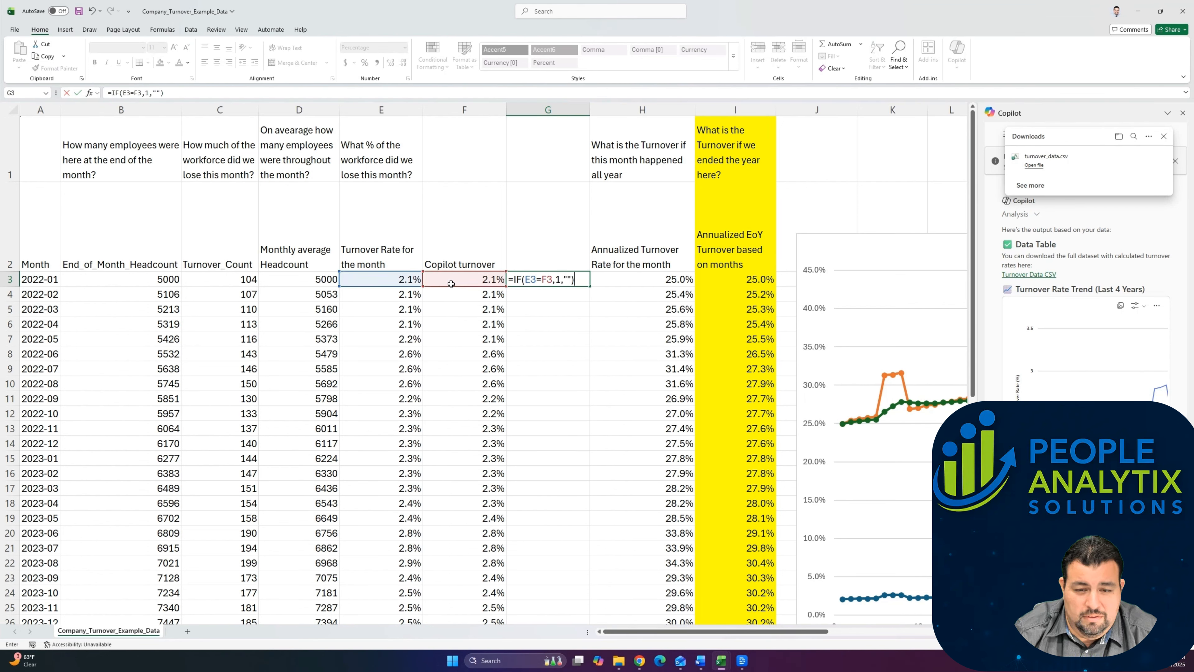
pyautogui.press('Return')
pyautogui.press('Up')
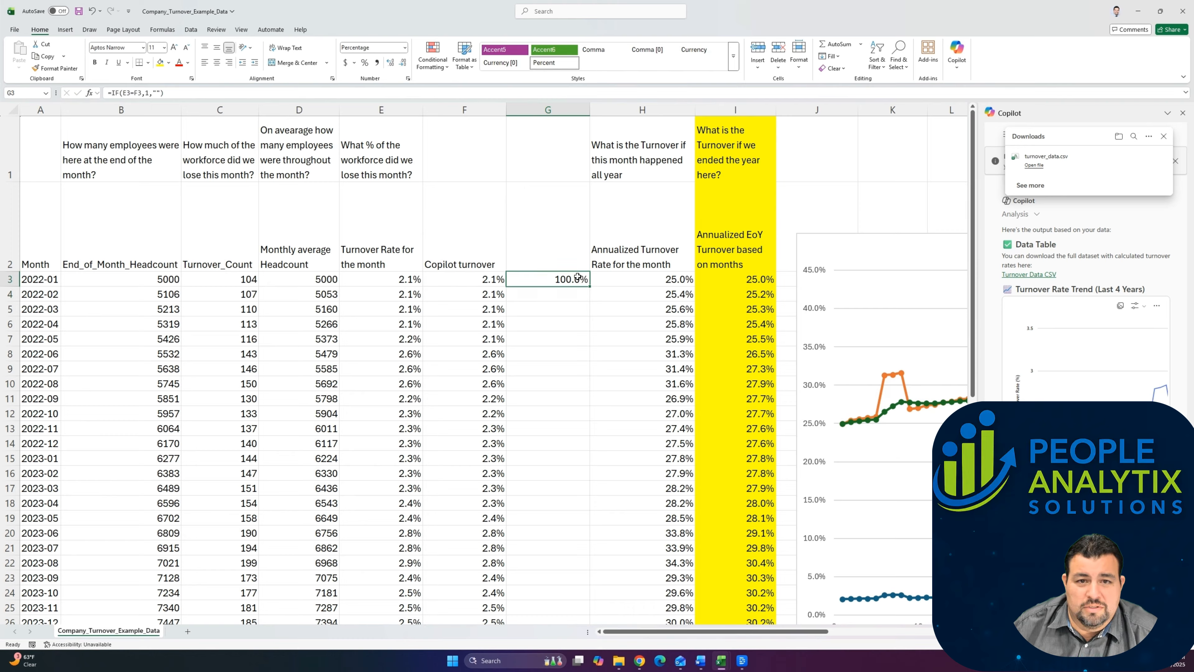
pyautogui.doubleClick(590, 287)
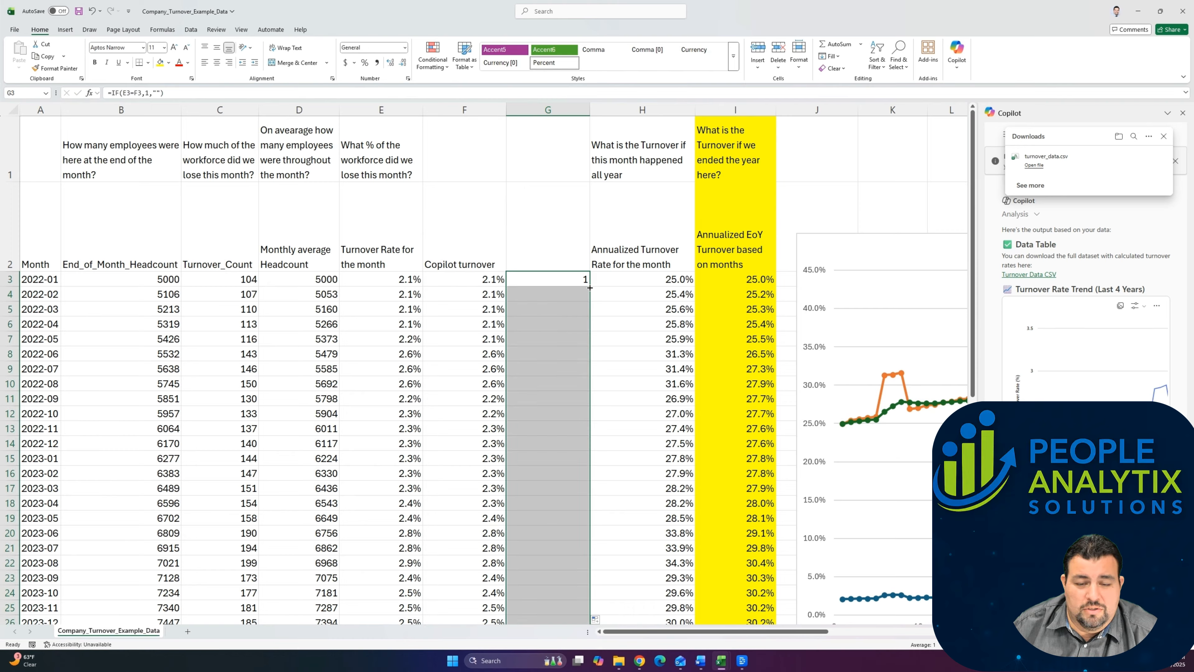
# Step: Display the monthly Turnover Rate and Copilot turnover percentages with three decimal places
pyautogui.click(529, 293)
pyautogui.press('Up')
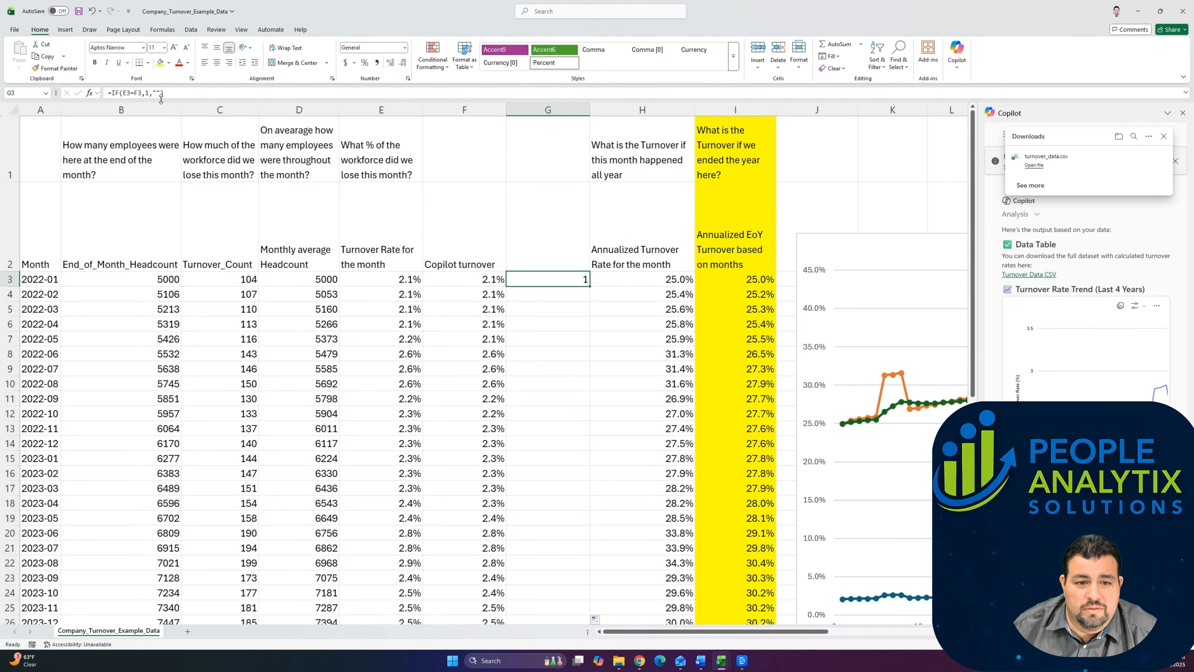
pyautogui.click(161, 95)
pyautogui.press('Escape')
pyautogui.click(446, 289)
pyautogui.click(395, 289)
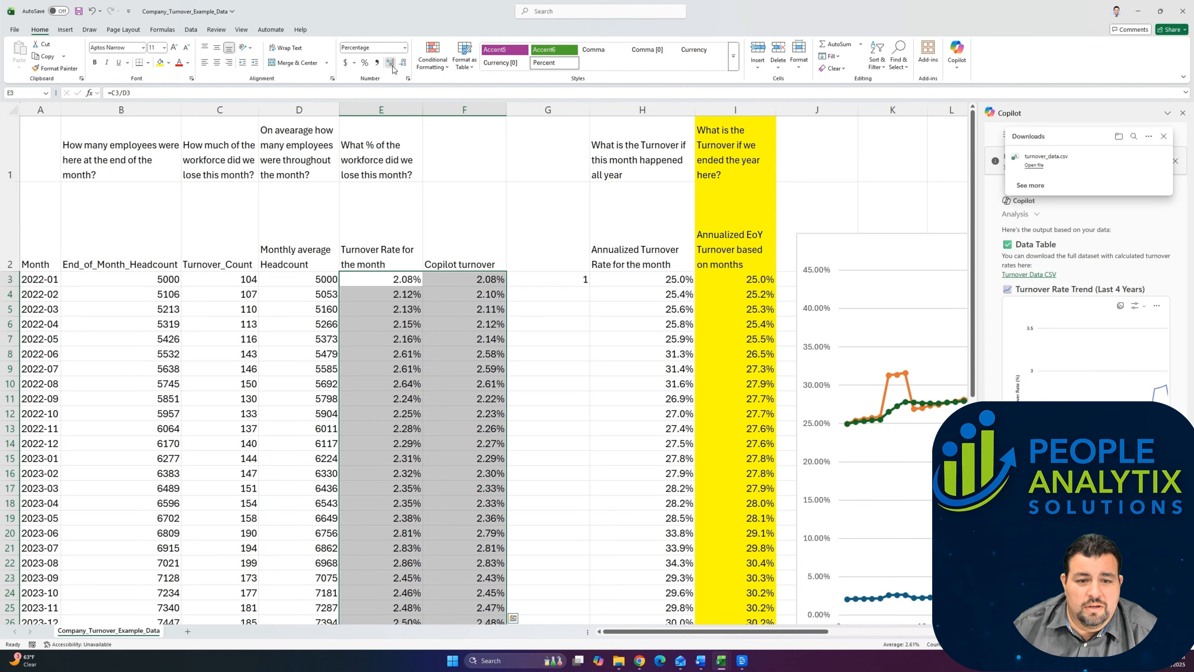
pyautogui.click(391, 64)
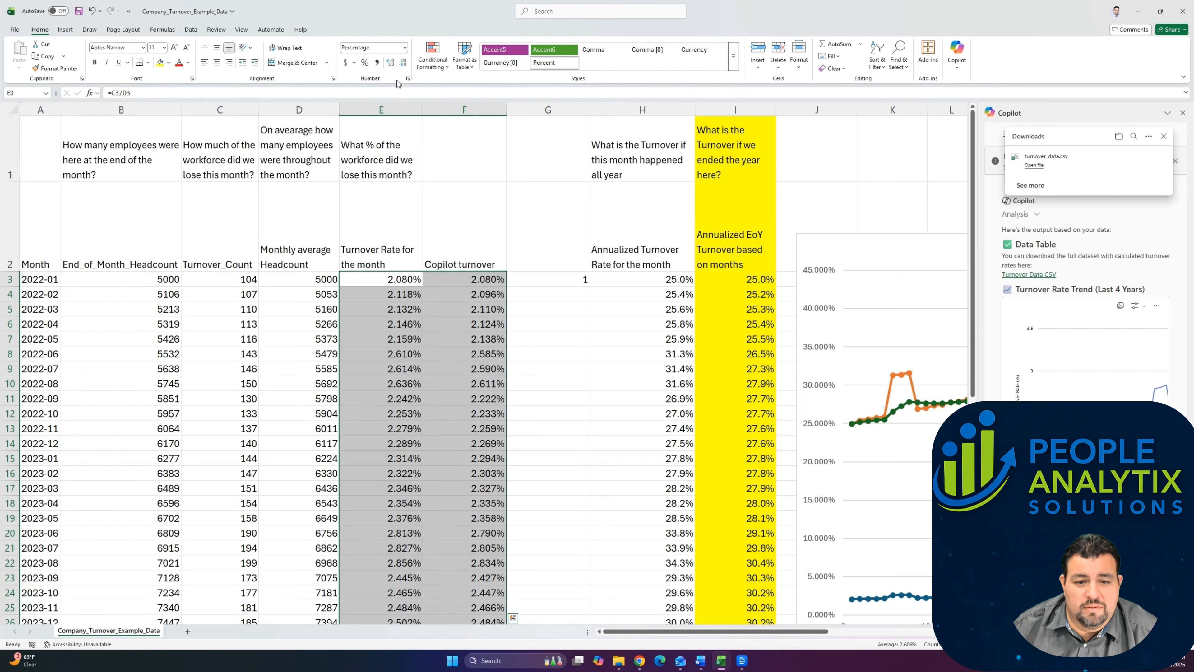
# Step: Examine the June to August 2022 rates and the formulas behind the monthly average headcount and turnover rate
pyautogui.click(583, 281)
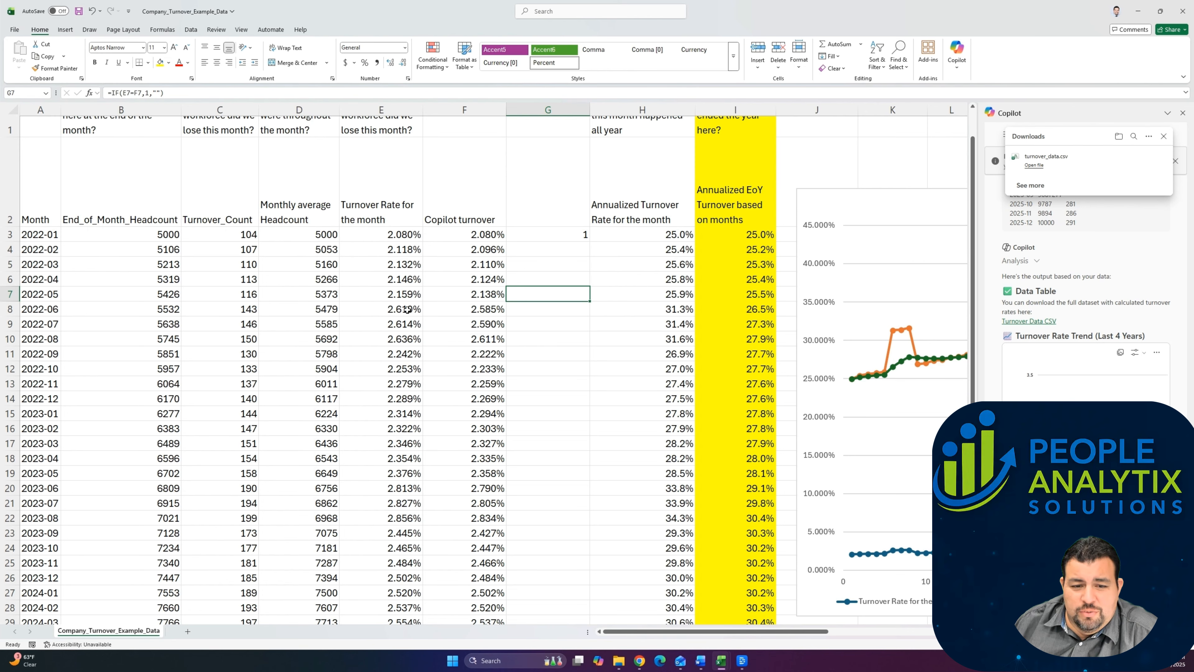
pyautogui.moveTo(407, 309); pyautogui.dragTo(463, 340)
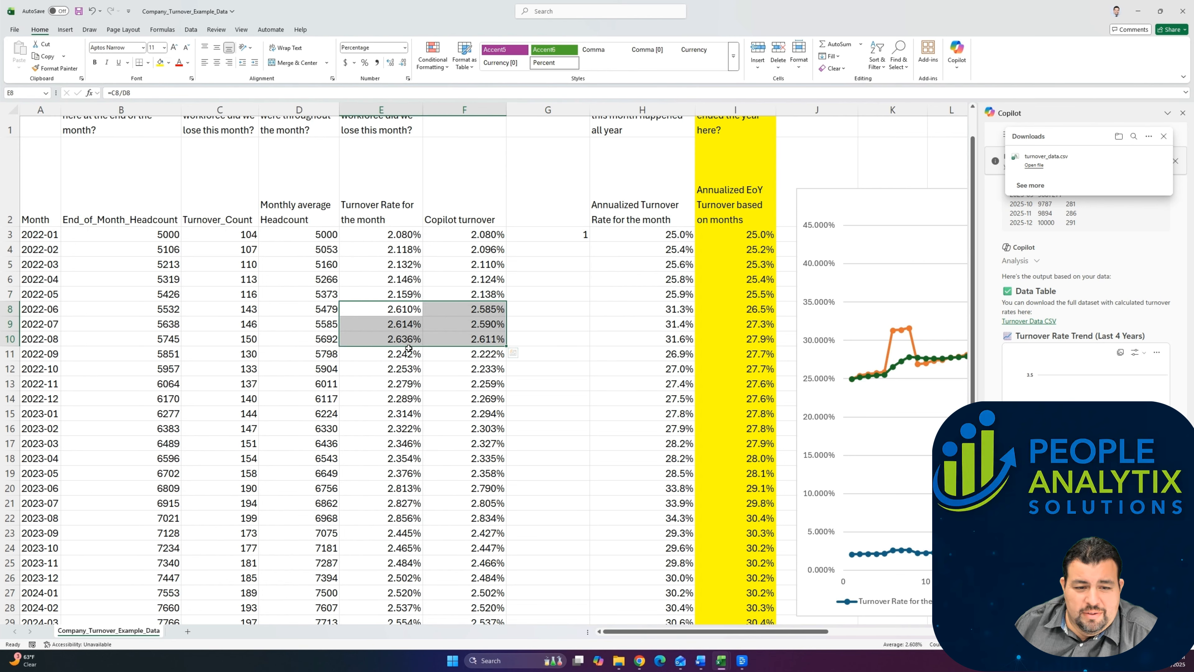
pyautogui.click(312, 339)
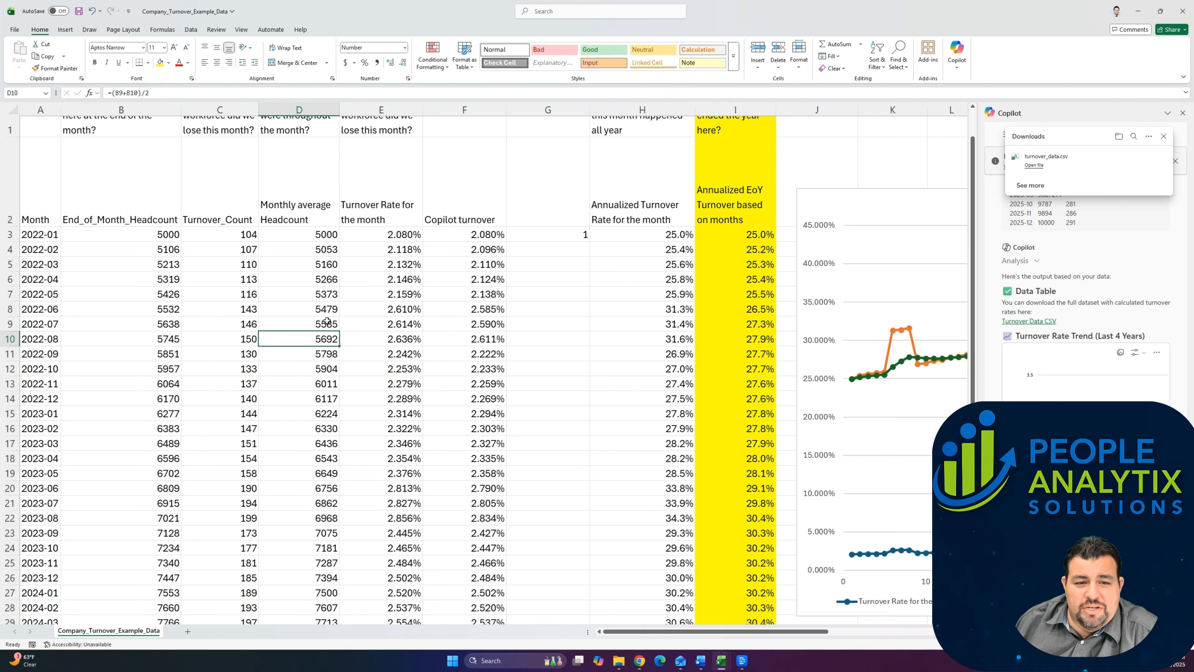
pyautogui.click(400, 238)
pyautogui.write('=C3/D3')
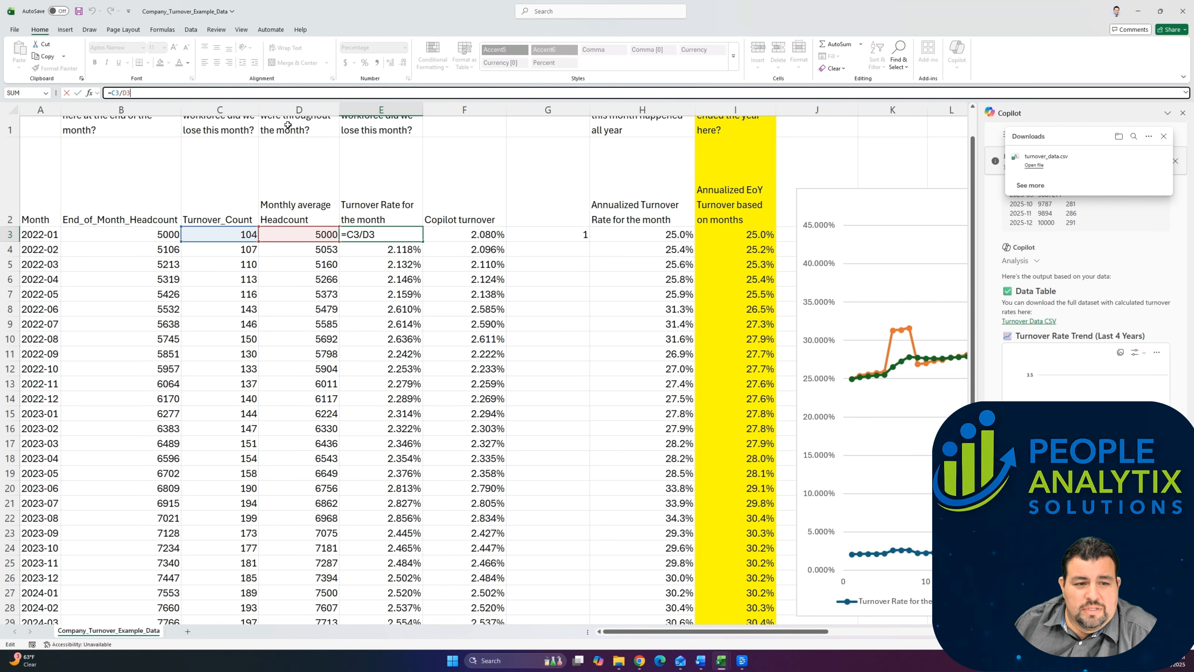
pyautogui.hotkey('ctrl', 'Return')
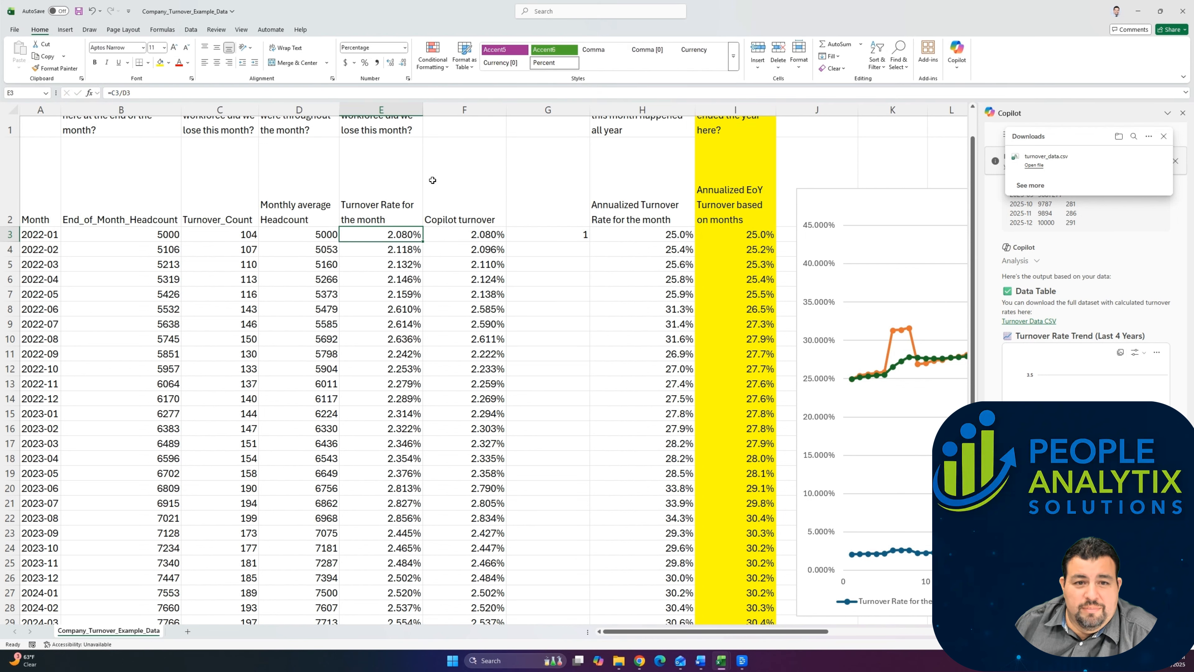
# Step: Insert a column before Copilot turnover and fill it with =C3/B3 for all month rows
pyautogui.rightClick(451, 109)
pyautogui.click(480, 216)
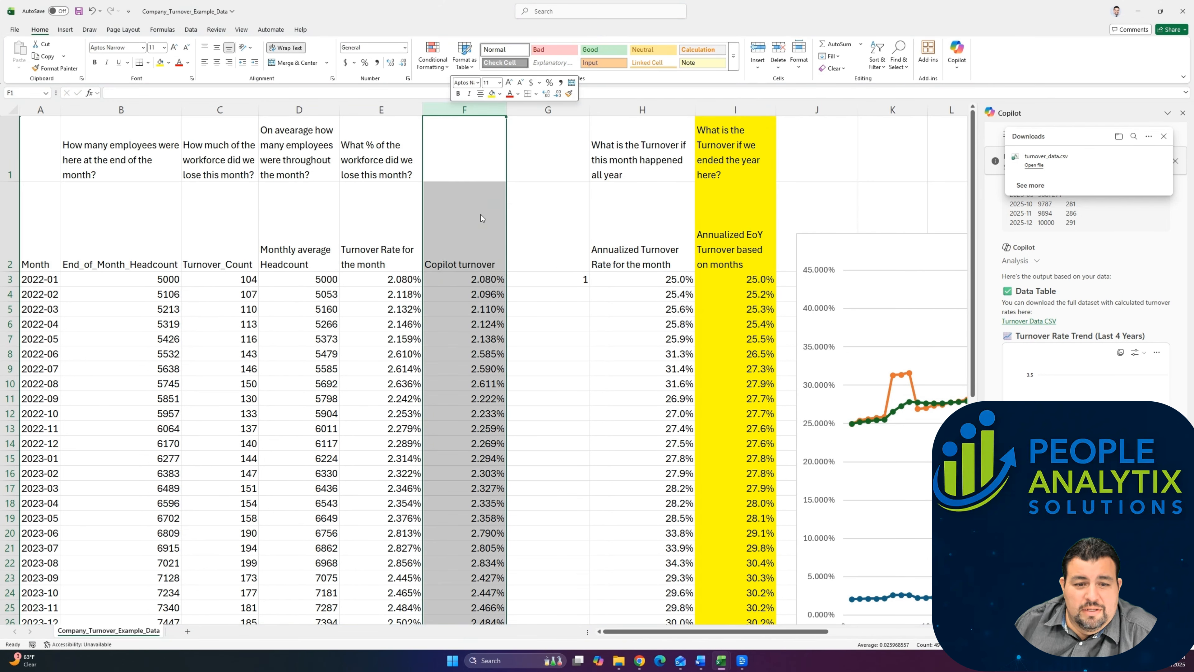
pyautogui.click(454, 279)
pyautogui.write('=')
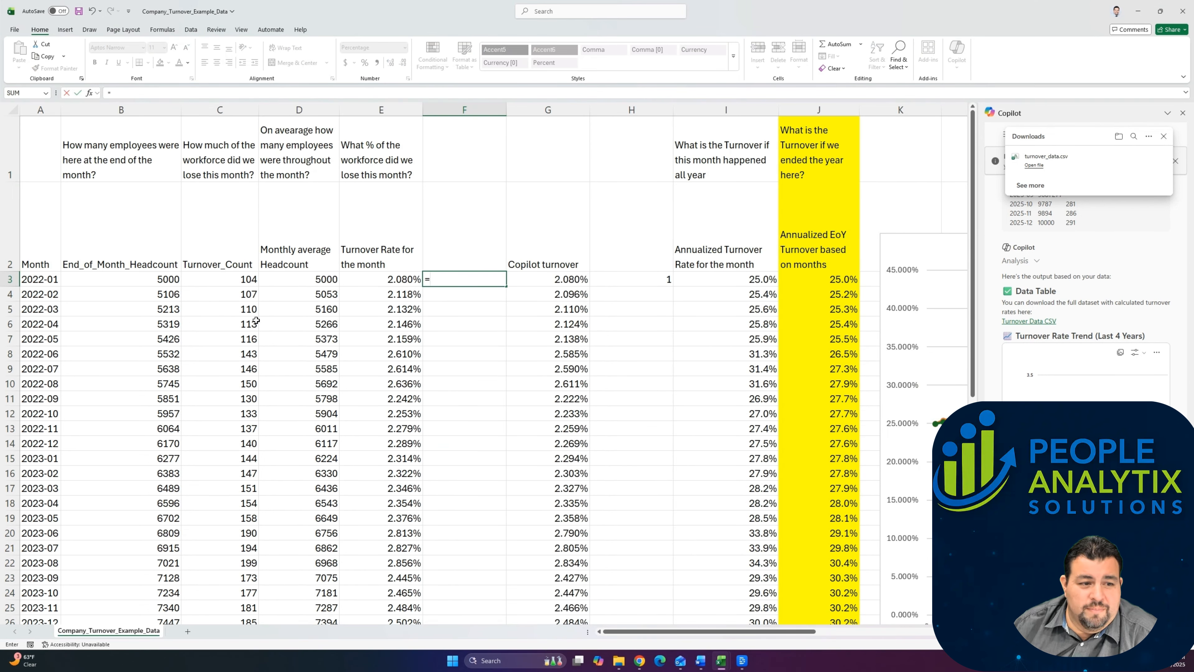
pyautogui.click(243, 279)
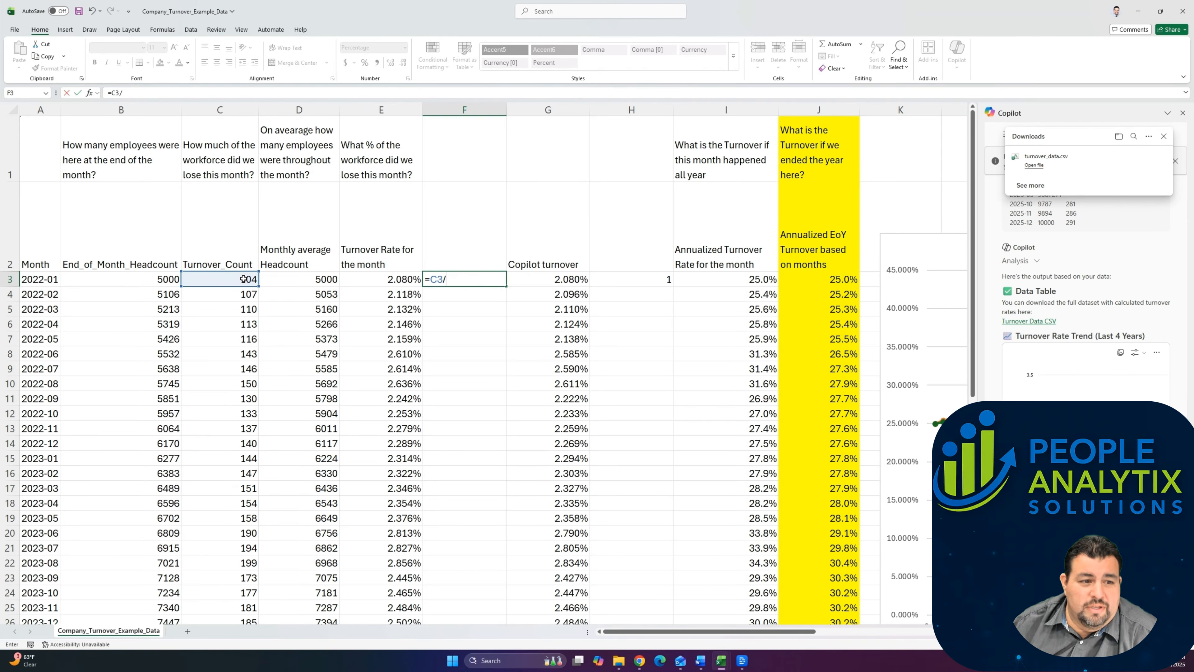
pyautogui.write('/')
pyautogui.click(162, 277)
pyautogui.hotkey('ctrl', 'Return')
pyautogui.doubleClick(506, 286)
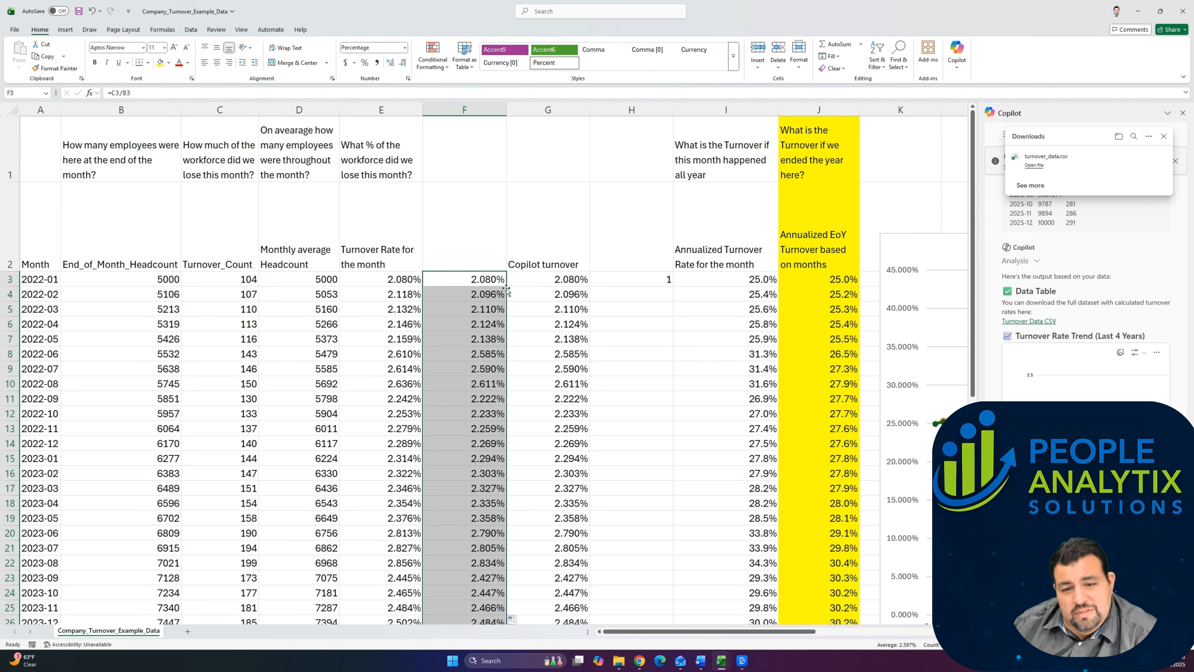
pyautogui.click(505, 293)
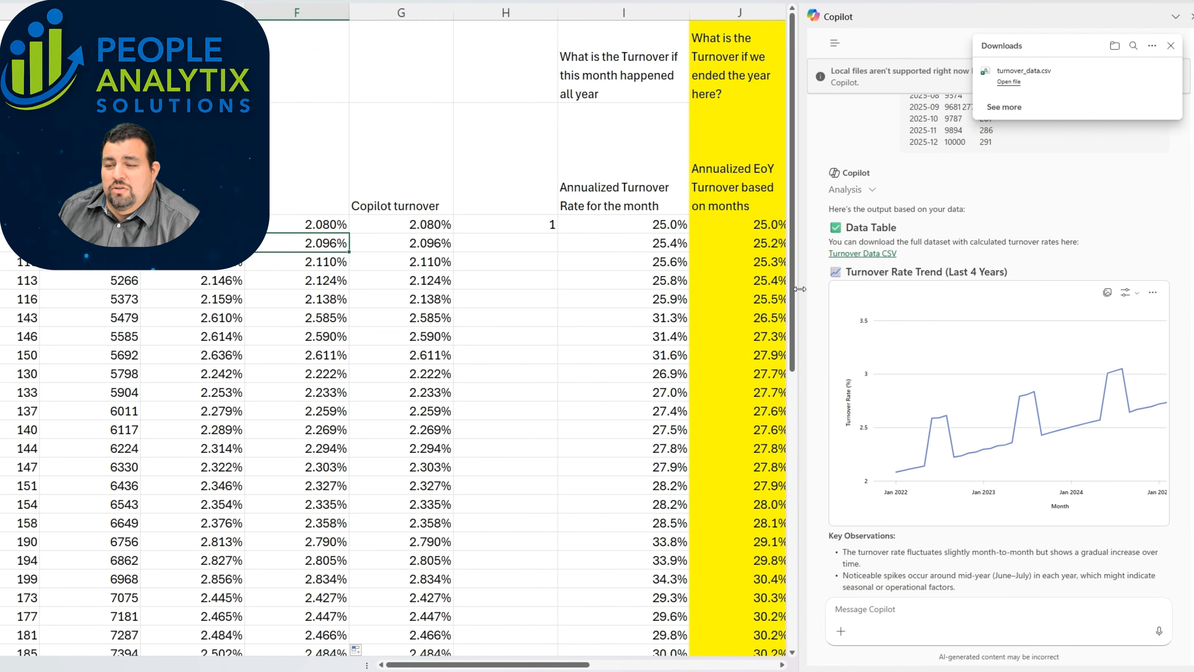
# Step: Close the downloads pop-up and review the prompt and headcount data given to Copilot in the conversation
pyautogui.click(1171, 46)
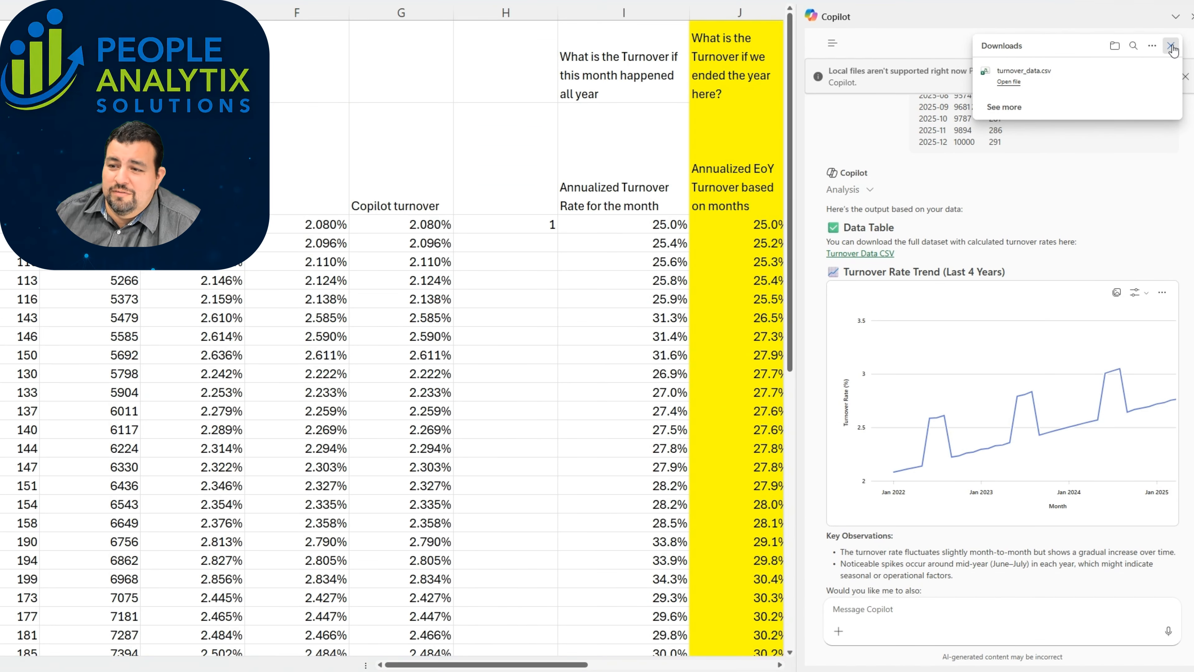
pyautogui.scroll(15, 1080, 184)
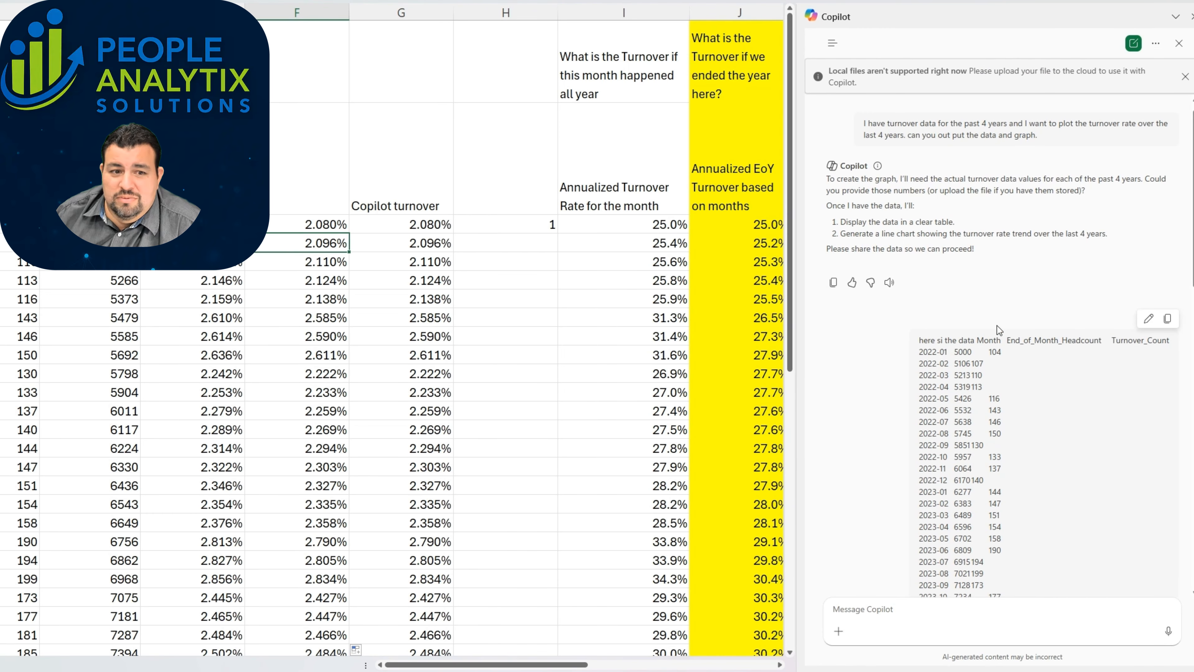
pyautogui.scroll(-1, 1033, 365)
pyautogui.scroll(-2, 1033, 365)
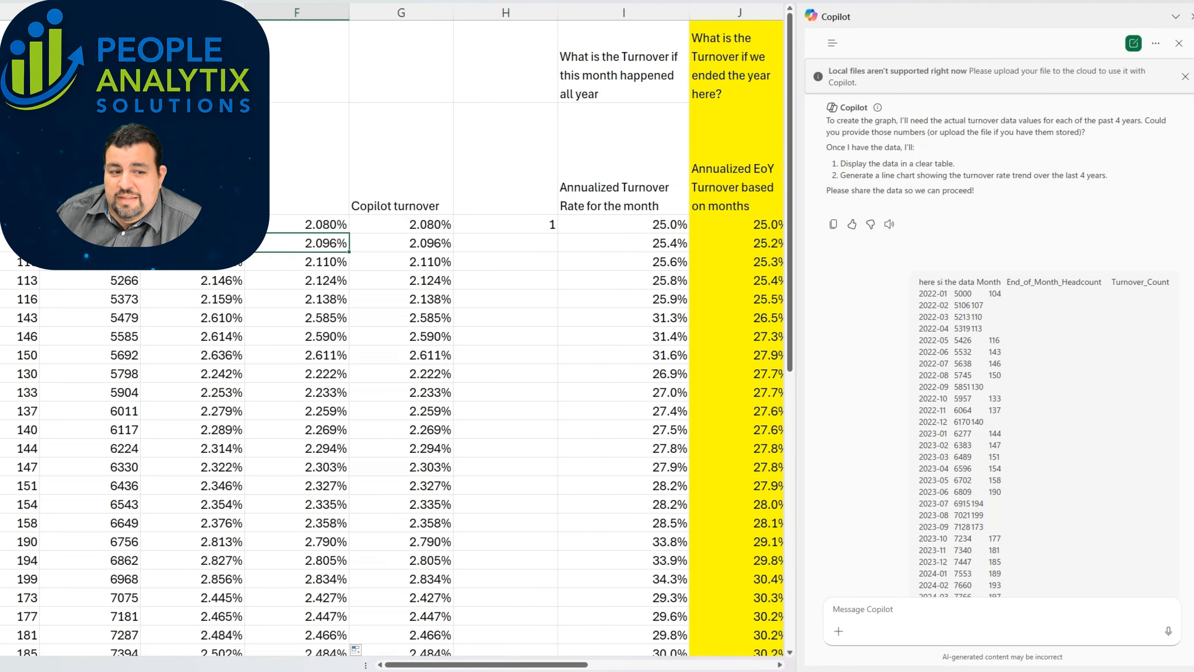
pyautogui.click(90, 224)
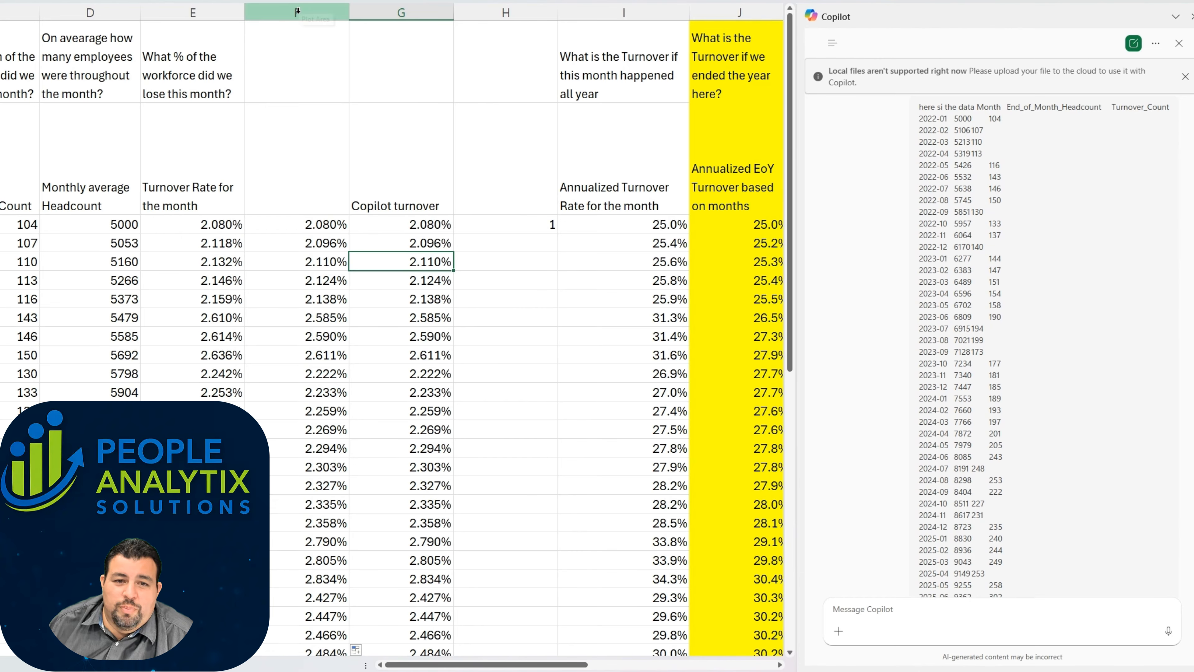
# Step: Title the new column before Copilot turnover "turnover rate just using end of month headcount"
pyautogui.rightClick(297, 10)
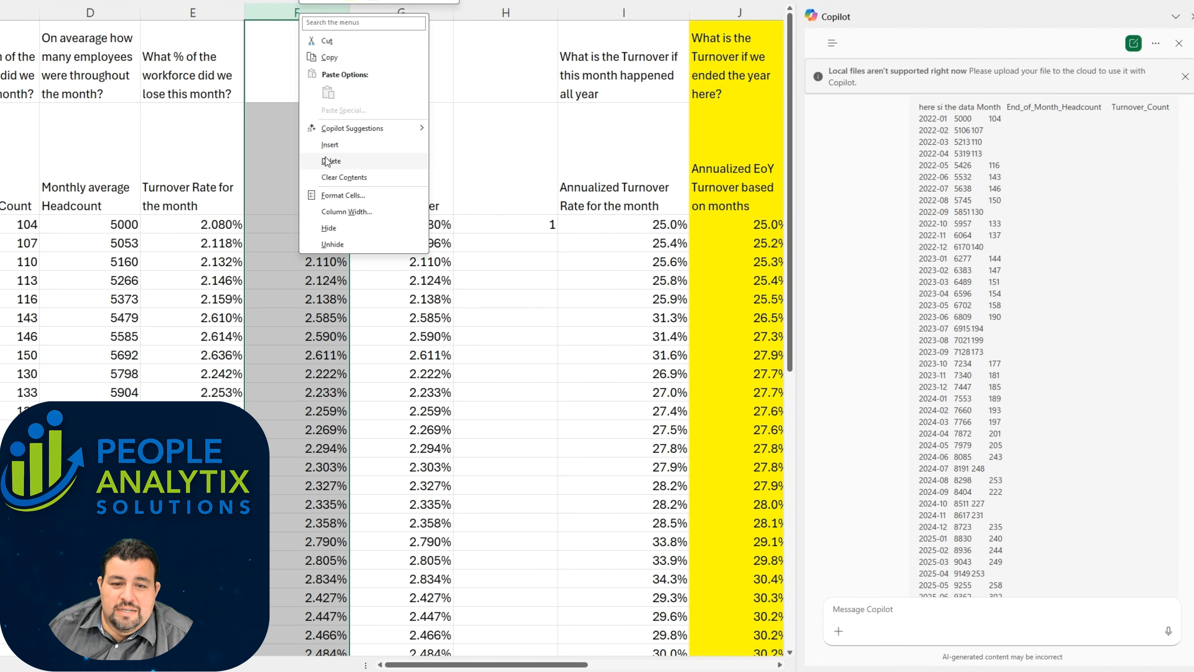
pyautogui.click(276, 197)
pyautogui.write('turnover rate')
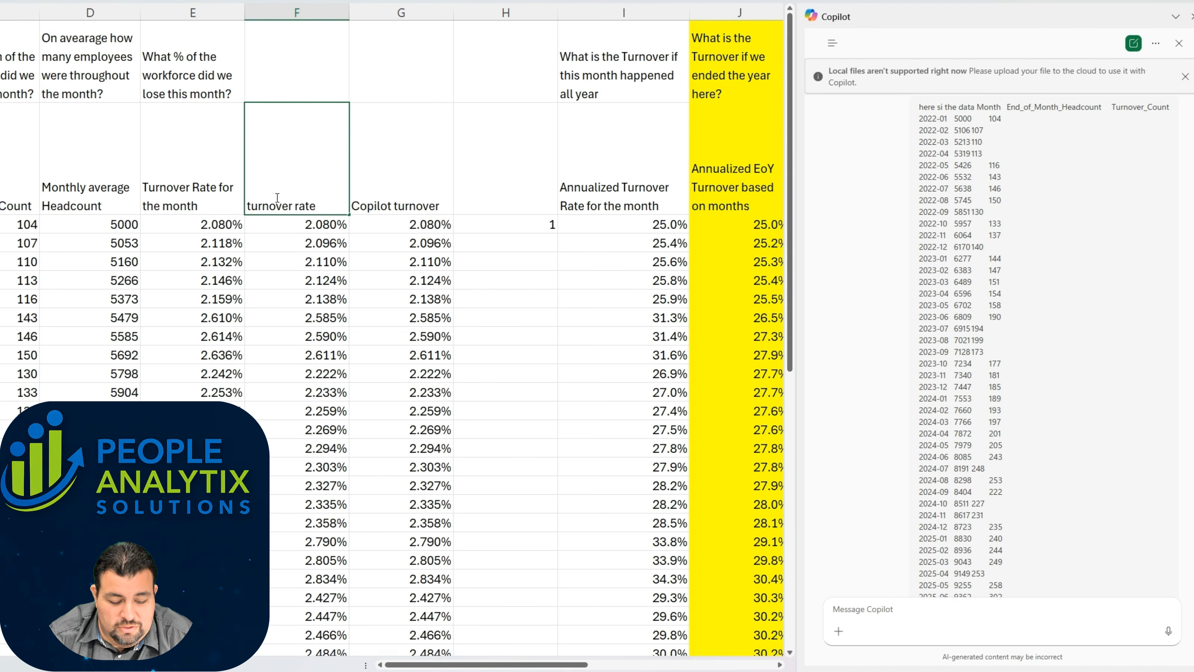
pyautogui.write(' just using end ')
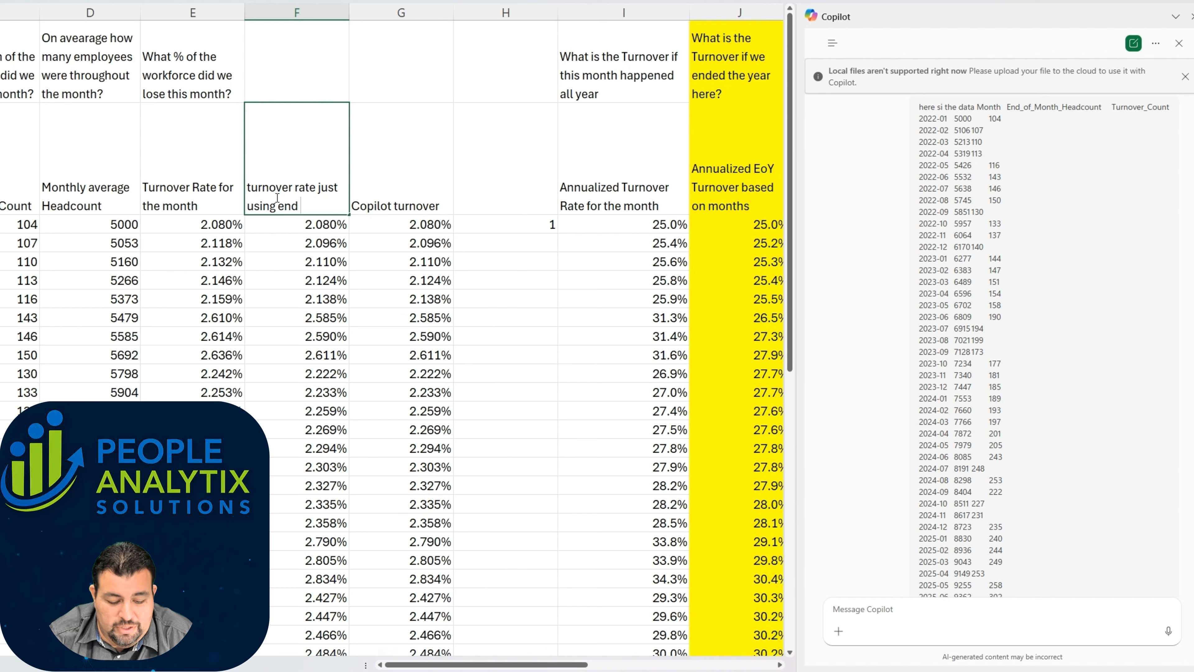
pyautogui.write('of month headcount')
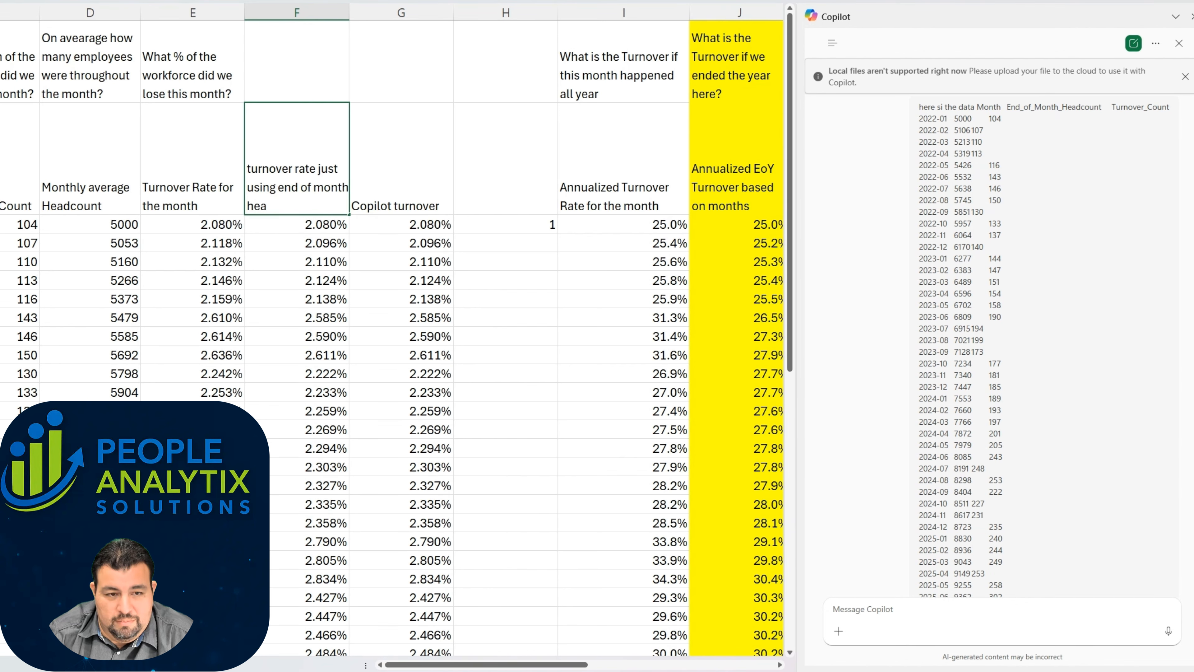
pyautogui.press('Return')
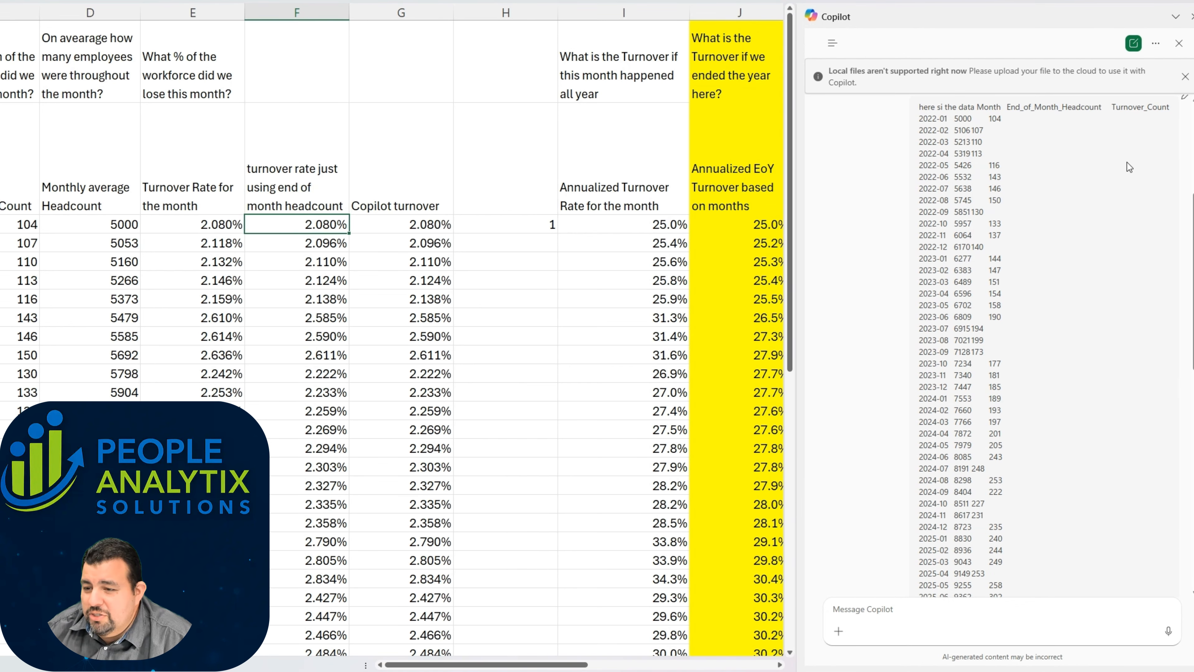
# Step: Widen the Copilot pane and compare its Turnover Rate Trend graph with the worksheet's Turnover Trends chart
pyautogui.moveTo(795, 270); pyautogui.dragTo(618, 269)
pyautogui.moveTo(748, 306)
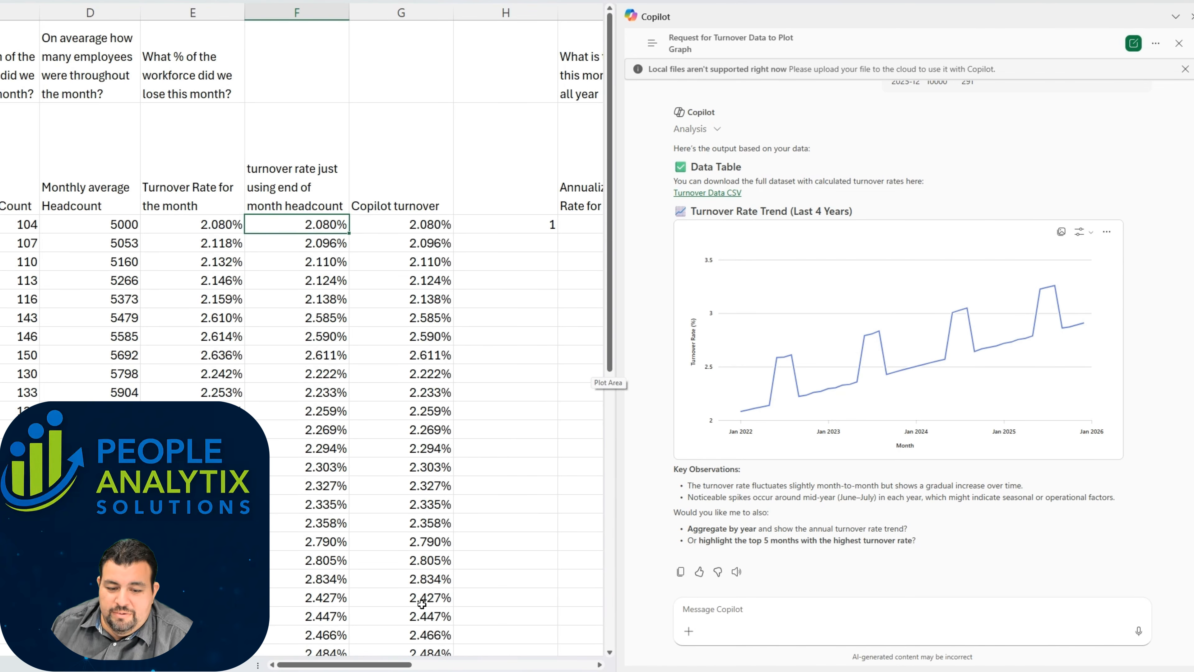
pyautogui.moveTo(388, 665); pyautogui.dragTo(509, 665)
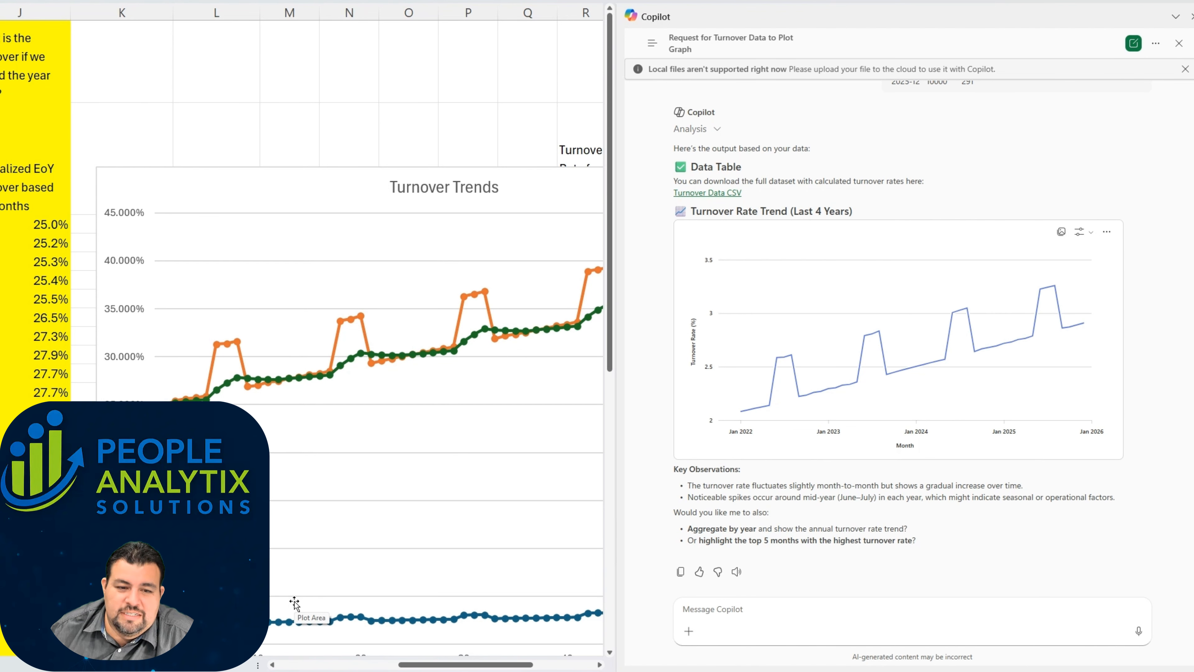
# Step: Examine Copilot's Key Observations and its follow-up suggestions below the Turnover Rate Trend graph
pyautogui.scroll(-2, 308, 502)
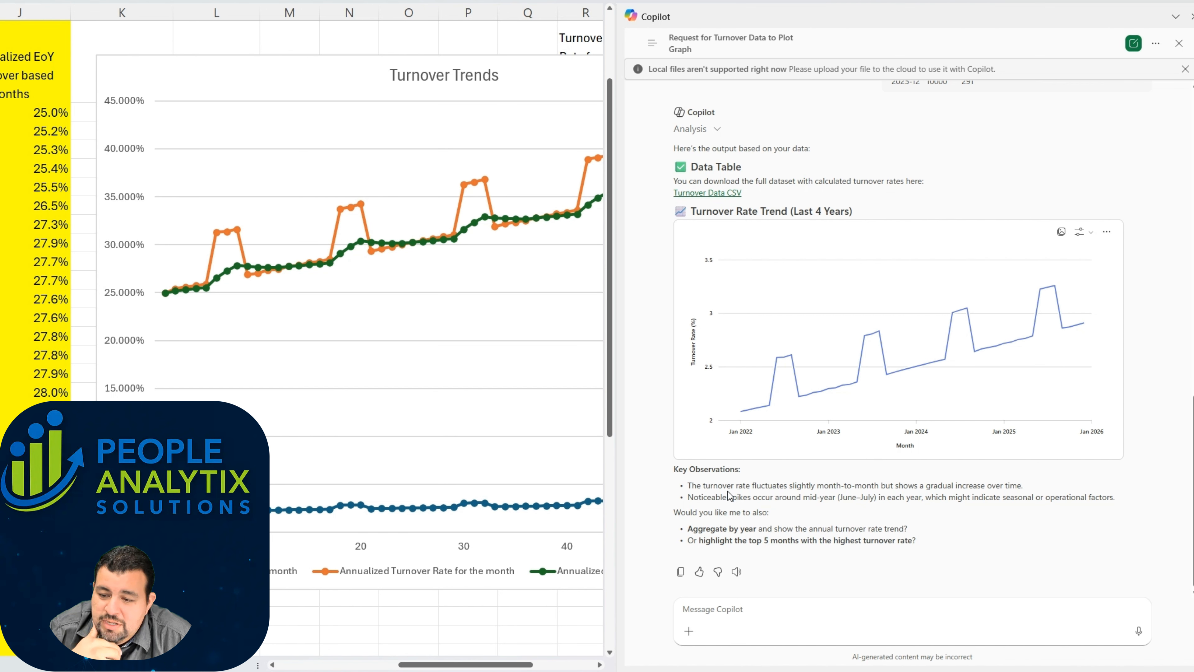
pyautogui.moveTo(747, 497); pyautogui.dragTo(990, 485)
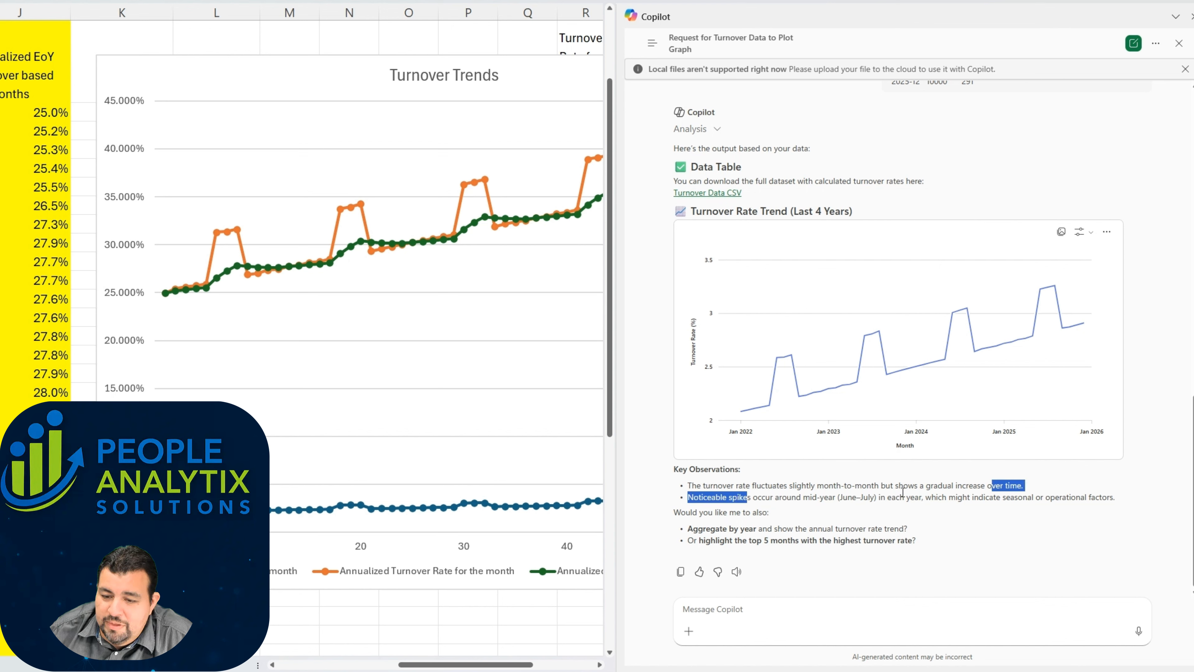
pyautogui.click(690, 508)
pyautogui.moveTo(688, 497); pyautogui.dragTo(1115, 501)
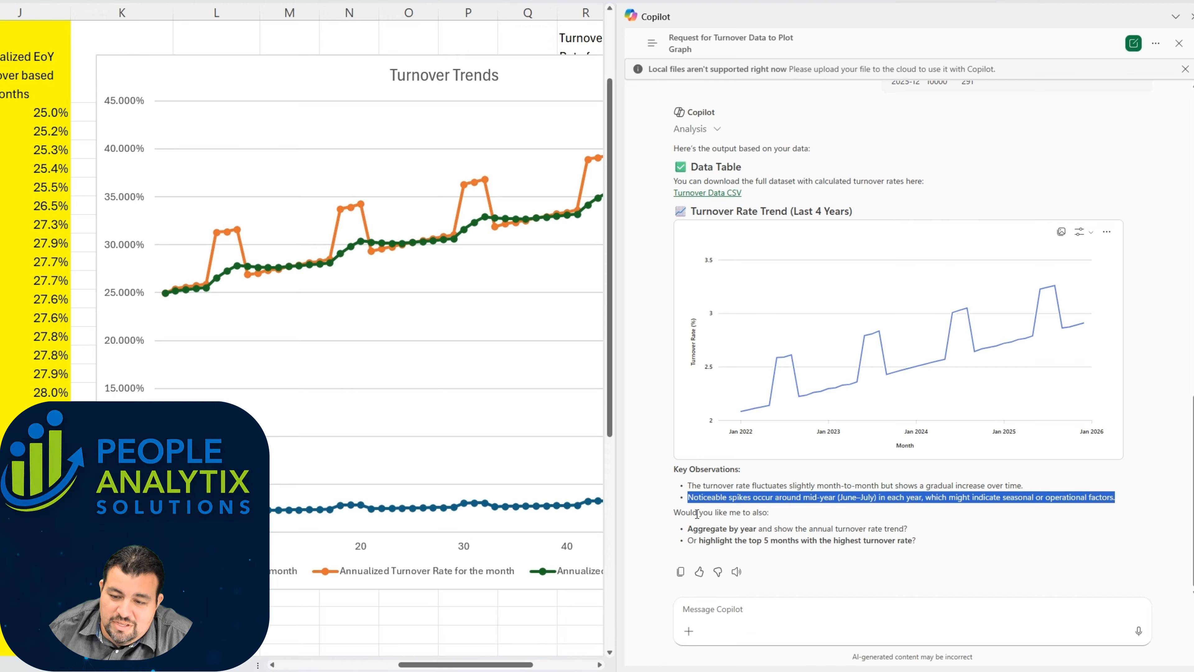
pyautogui.moveTo(686, 512); pyautogui.dragTo(770, 514)
pyautogui.moveTo(687, 528); pyautogui.dragTo(914, 532)
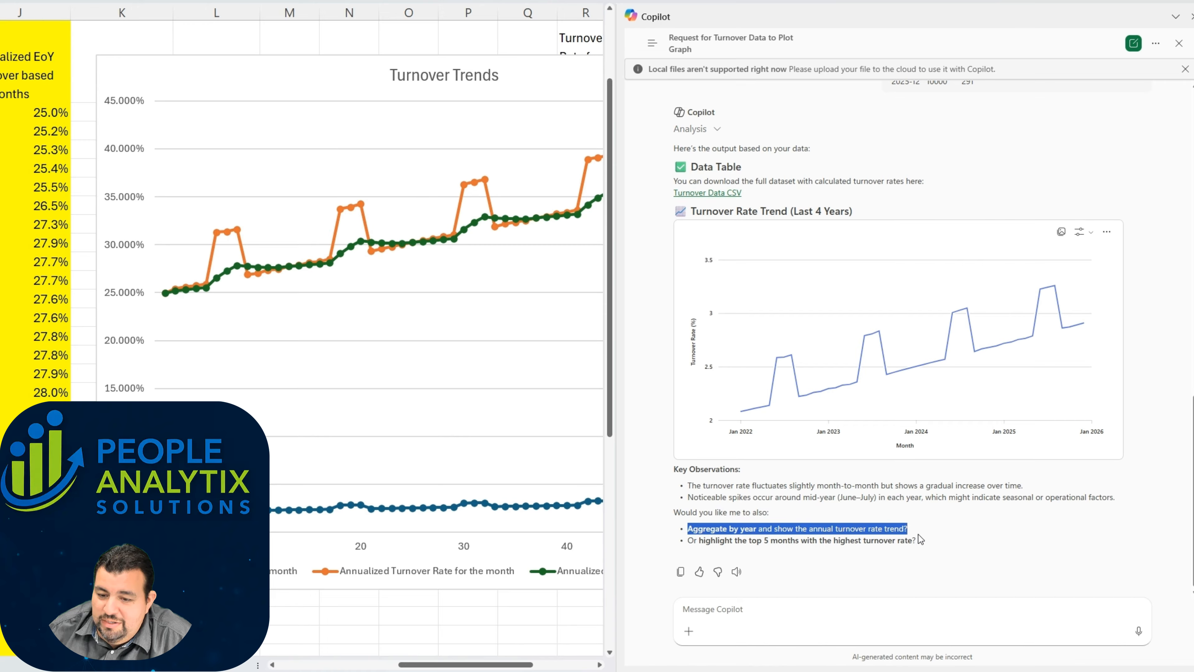
pyautogui.moveTo(687, 541); pyautogui.dragTo(923, 545)
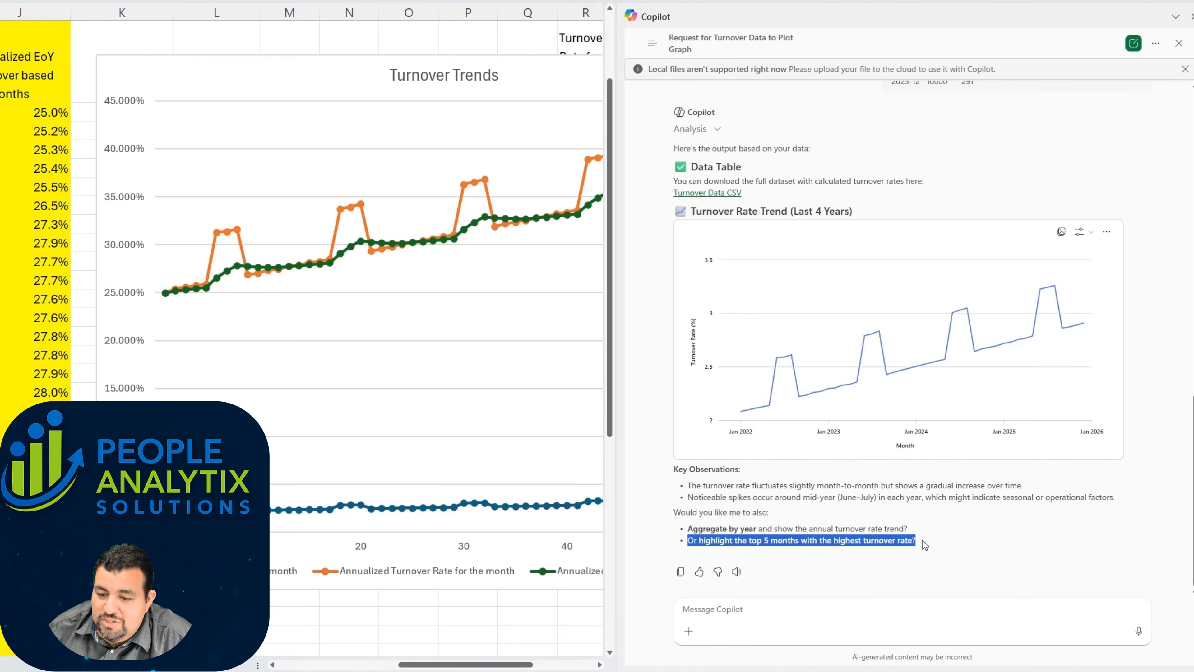
pyautogui.click(907, 528)
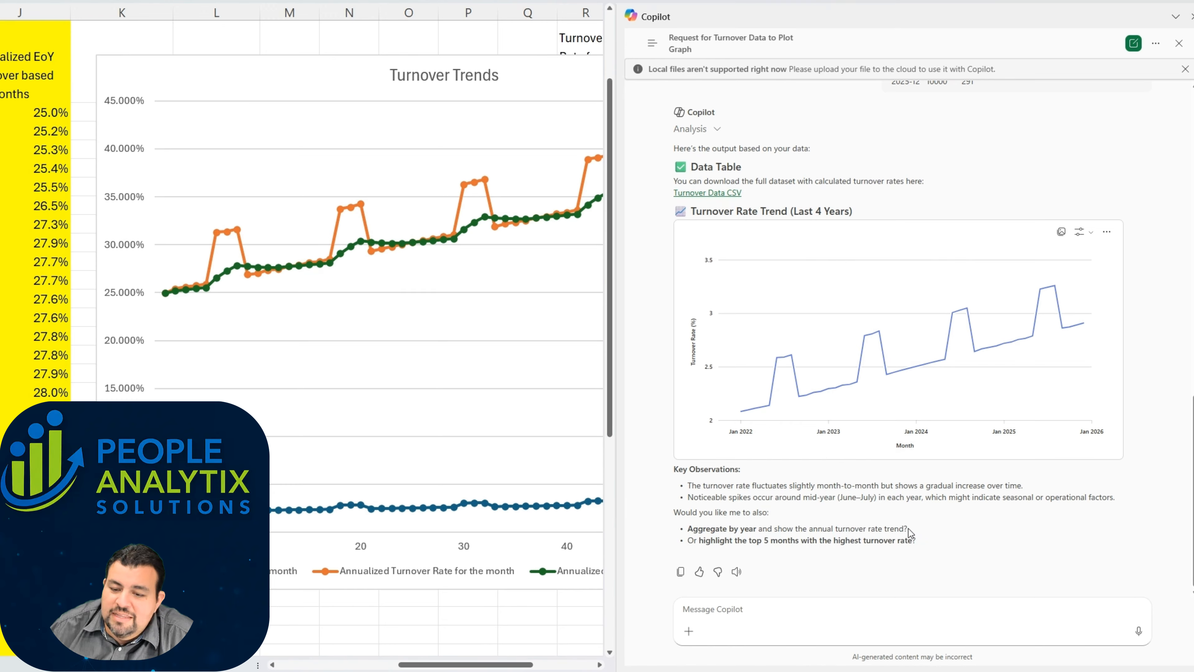
# Step: Copy Copilot's suggestion "Aggregate by year and show the annual turnover rate trend?" and send it as the next prompt
pyautogui.moveTo(908, 528); pyautogui.dragTo(687, 529)
pyautogui.hotkey('ctrl', 'c')
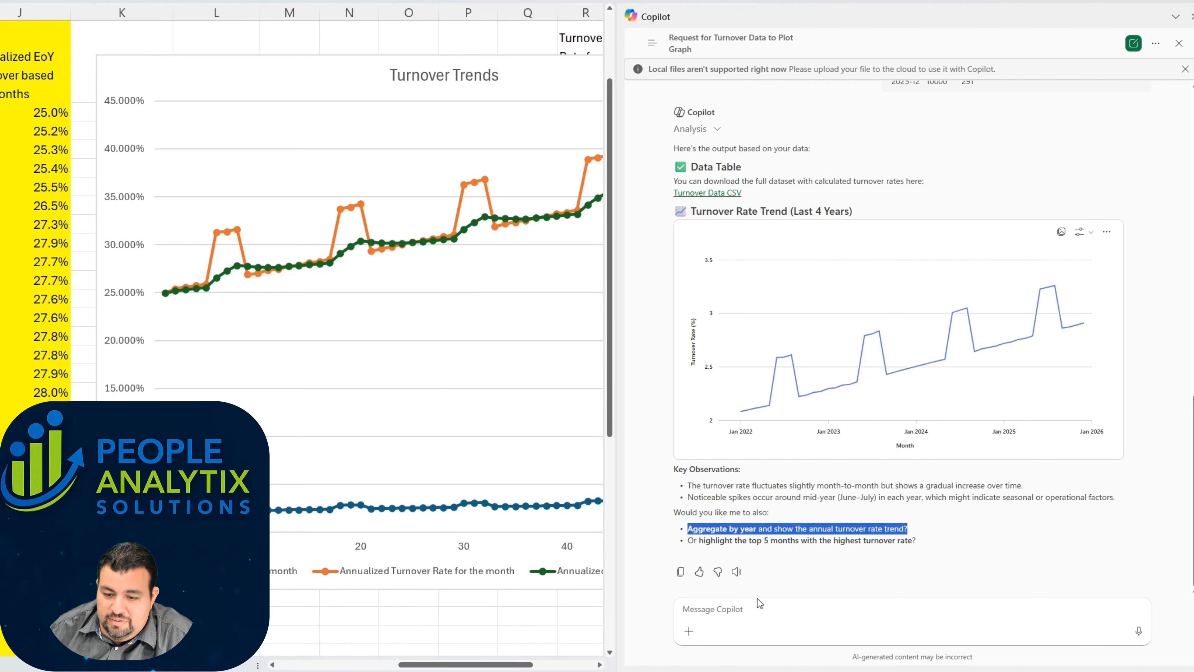
pyautogui.click(736, 608)
pyautogui.hotkey('ctrl', 'v')
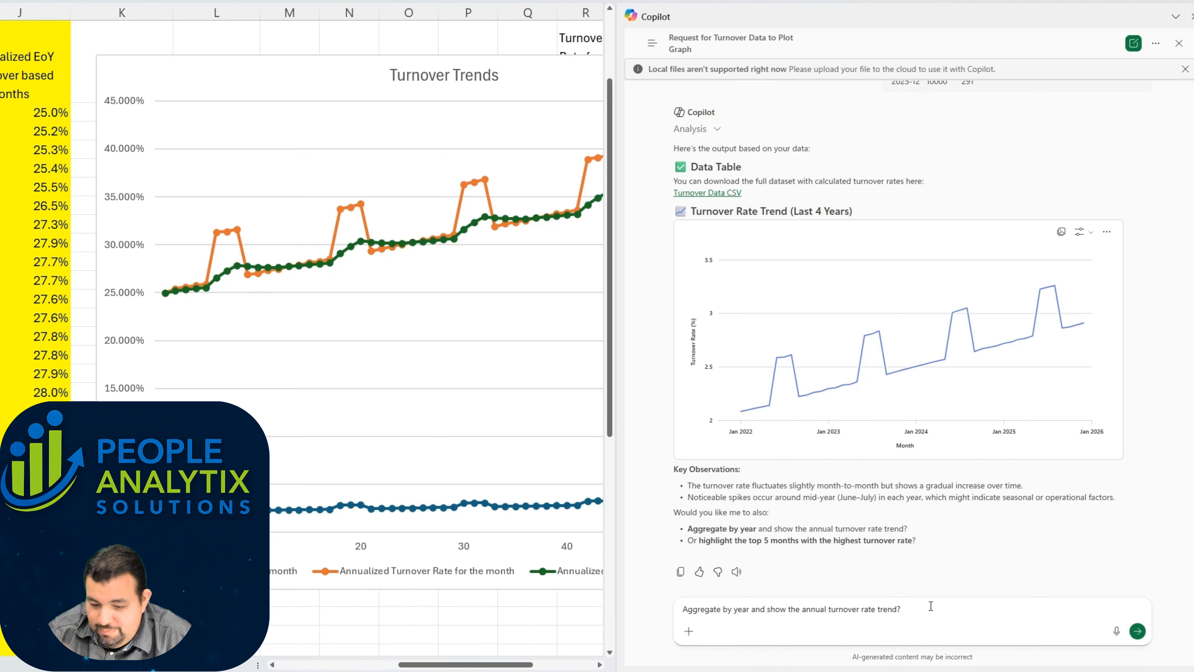
pyautogui.press('Return')
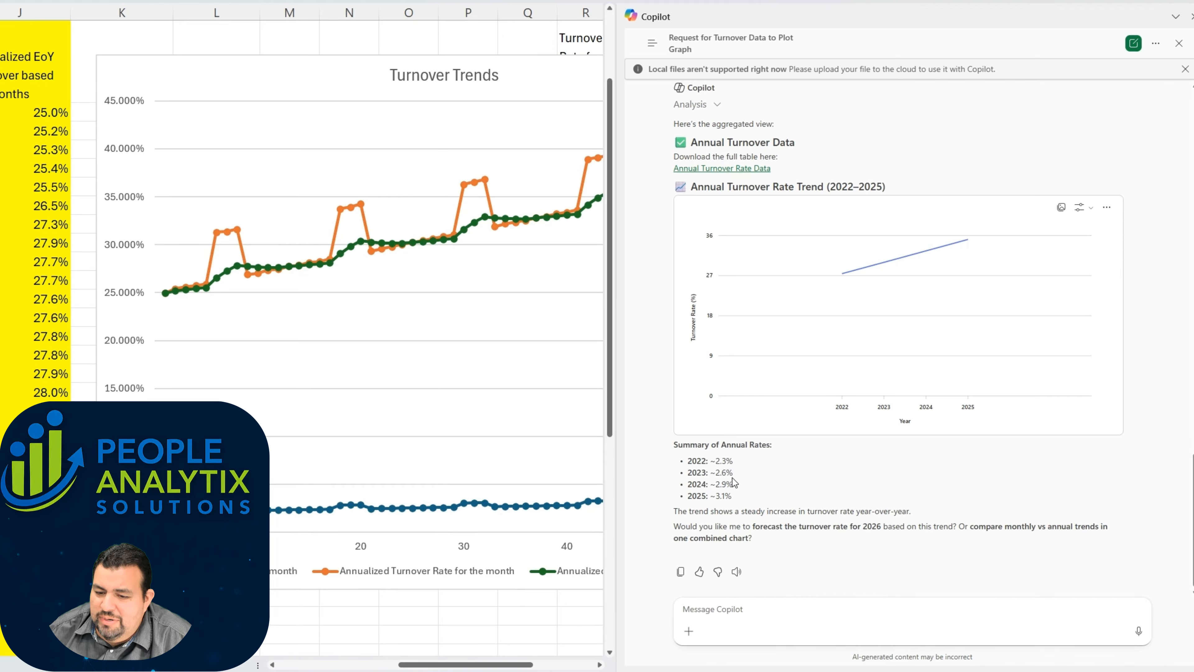
# Step: Review Copilot's Summary of Annual Rates against the plotted points of its Annual Turnover Rate Trend graph
pyautogui.moveTo(728, 460); pyautogui.dragTo(727, 498)
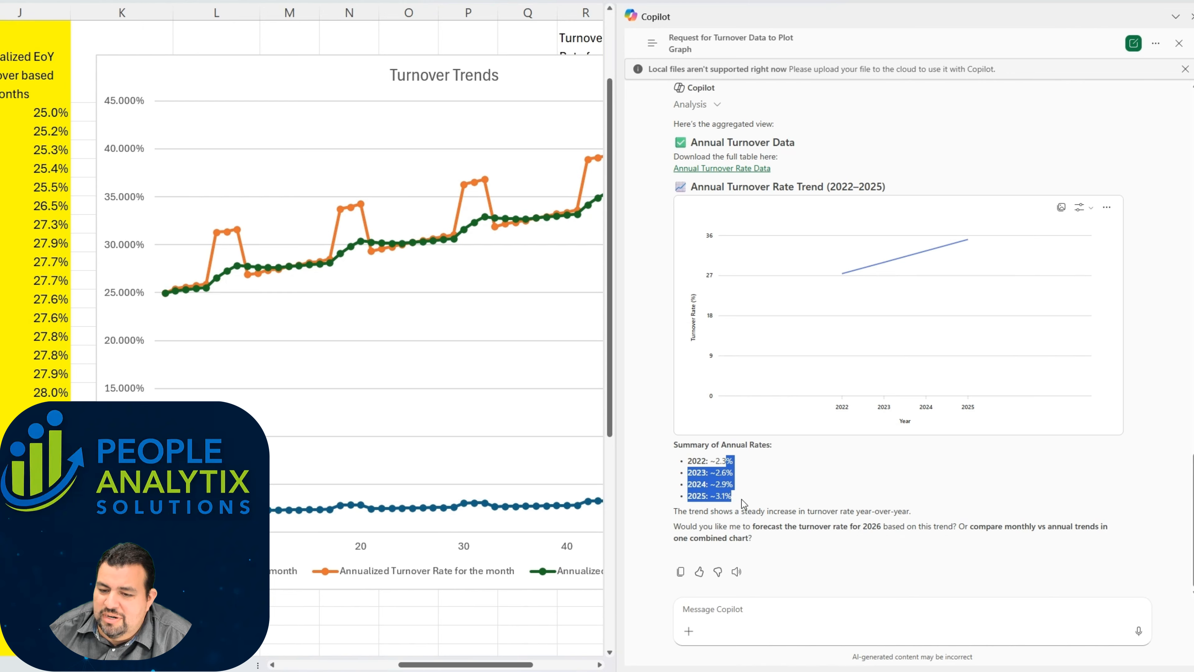
pyautogui.click(721, 464)
pyautogui.scroll(1, 719, 463)
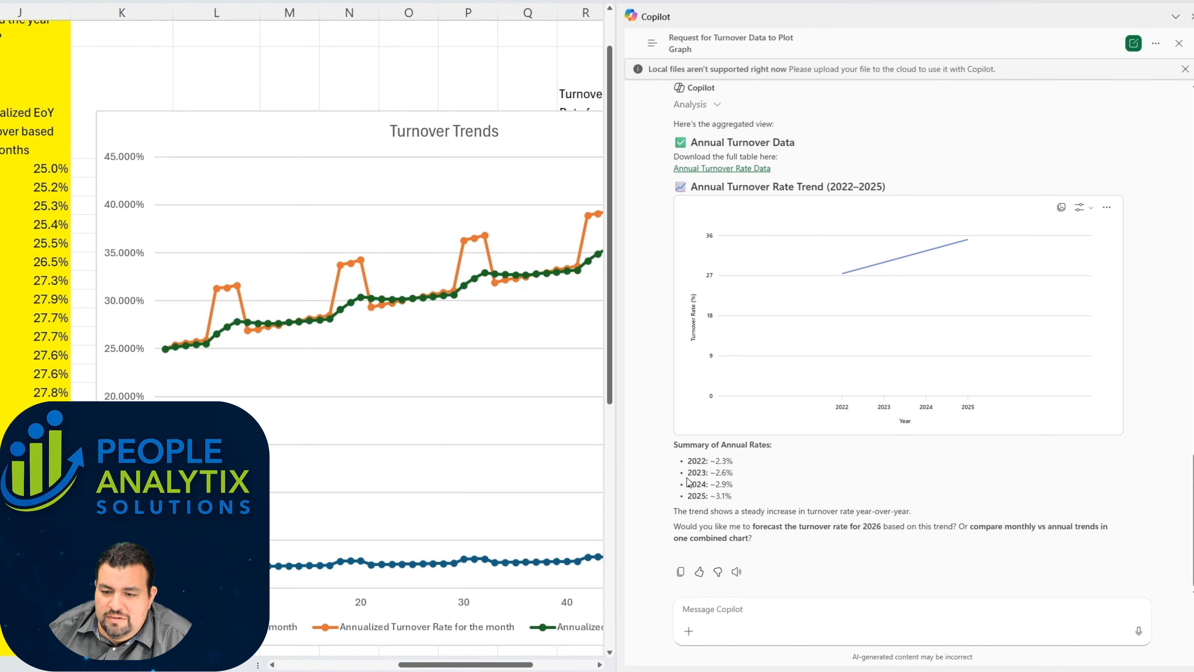
pyautogui.moveTo(732, 497); pyautogui.dragTo(663, 464)
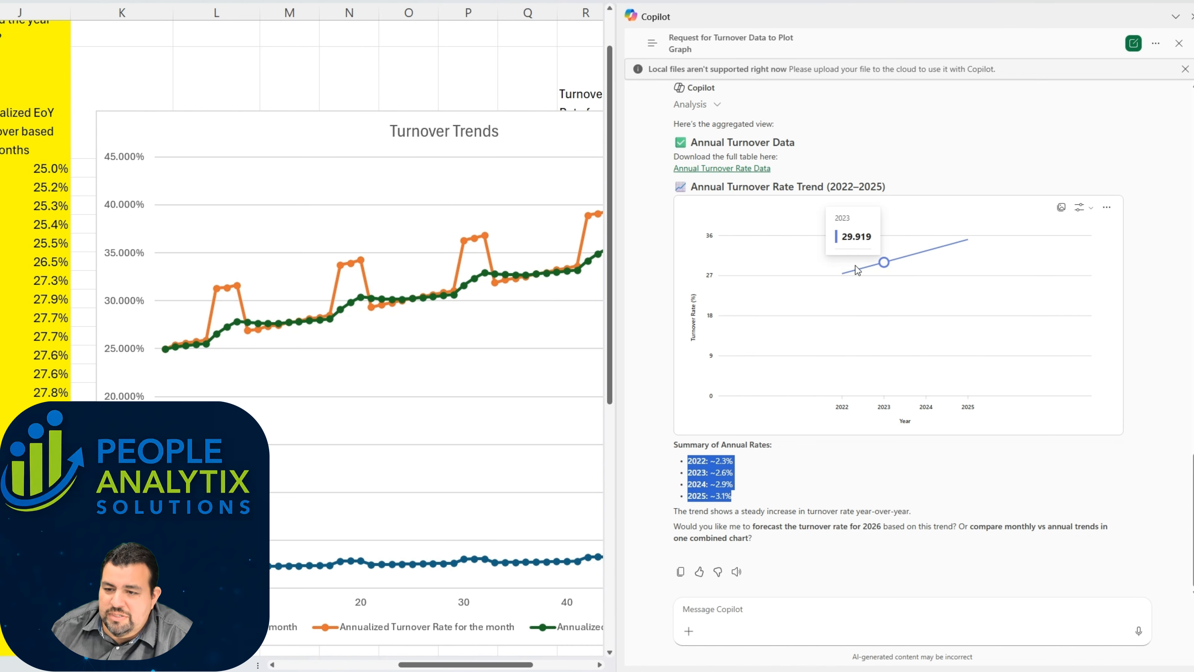
pyautogui.moveTo(845, 280)
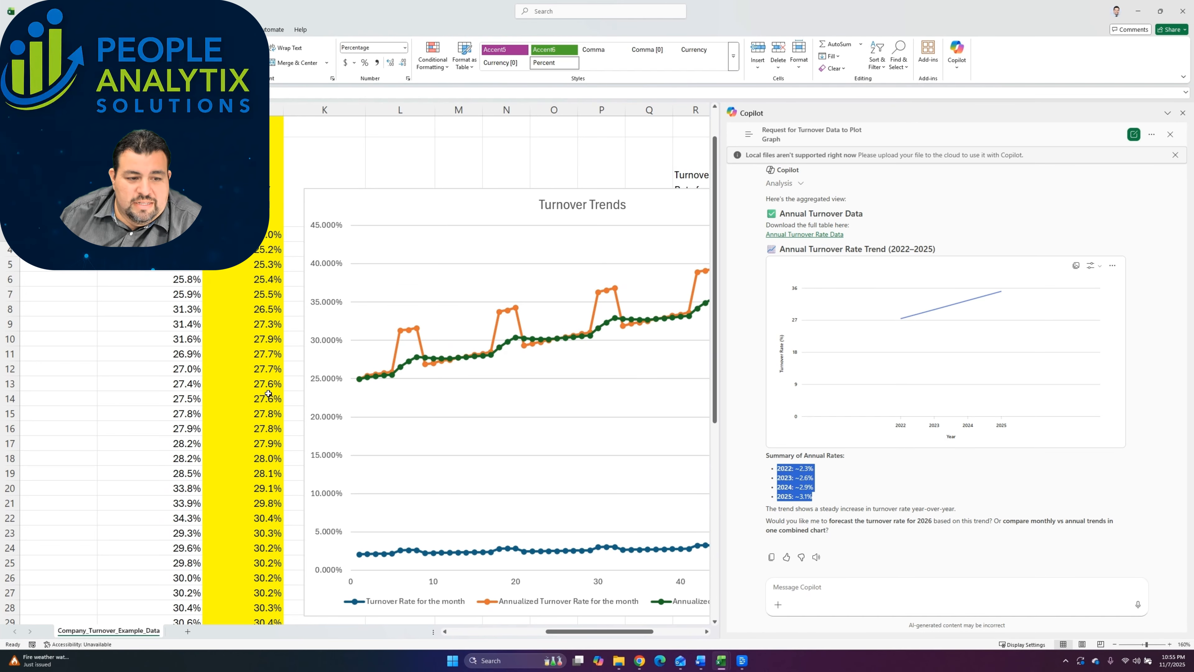
# Step: Compare the worksheet's monthly and annualized turnover rates for 2022-12 with Copilot's annual summary and trend graph
pyautogui.hscroll(-5, 44, 367)
pyautogui.hscroll(-4, 262, 395)
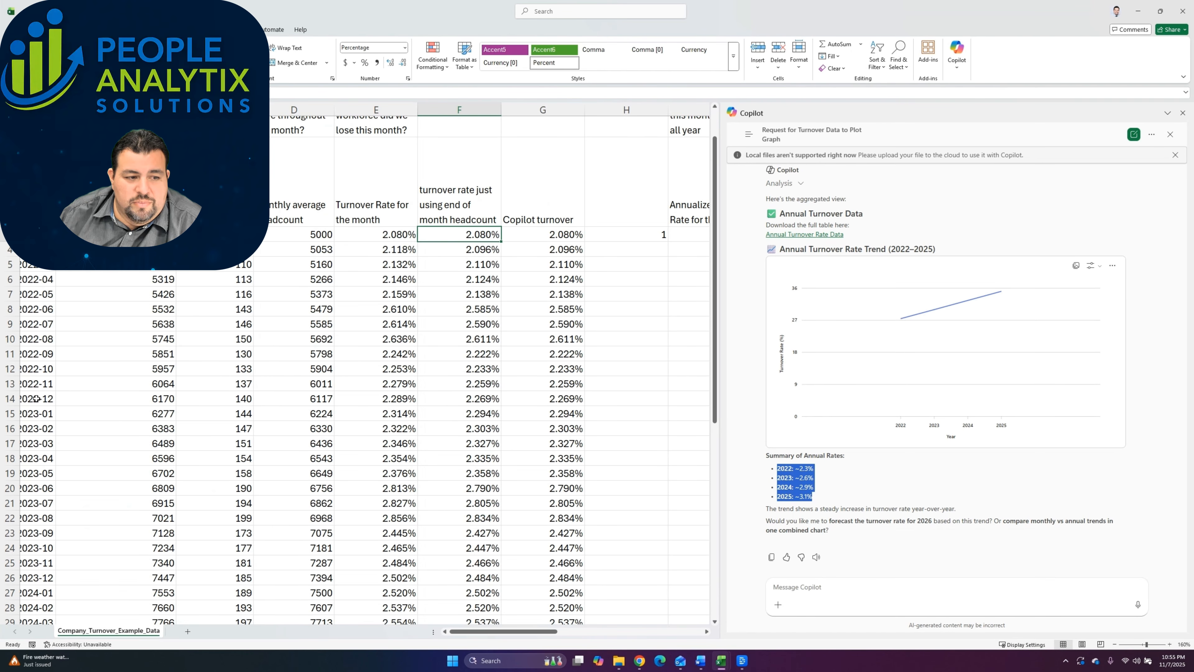
pyautogui.moveTo(36, 398); pyautogui.dragTo(594, 402)
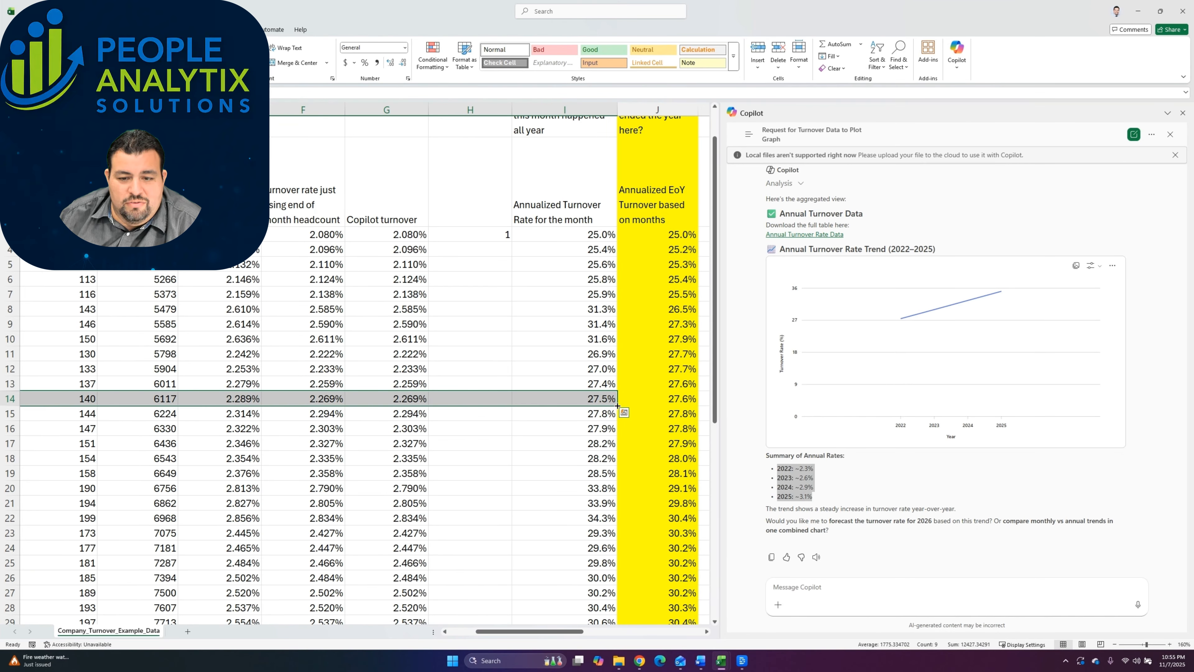
pyautogui.moveTo(685, 401); pyautogui.dragTo(586, 401)
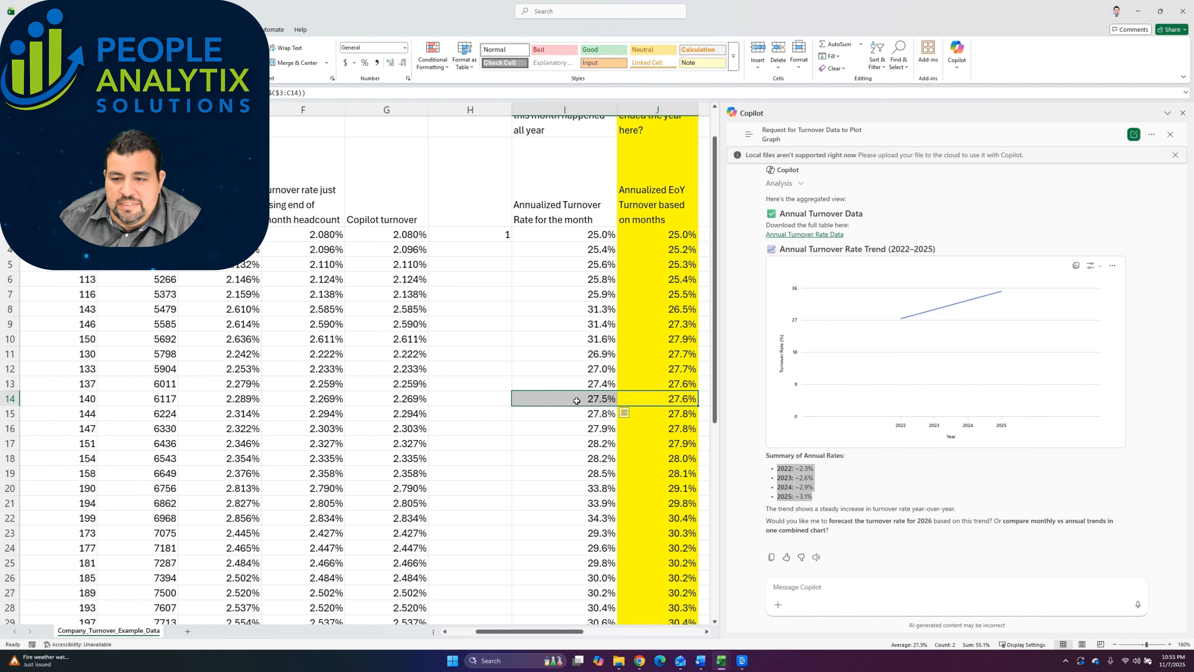
pyautogui.moveTo(902, 320)
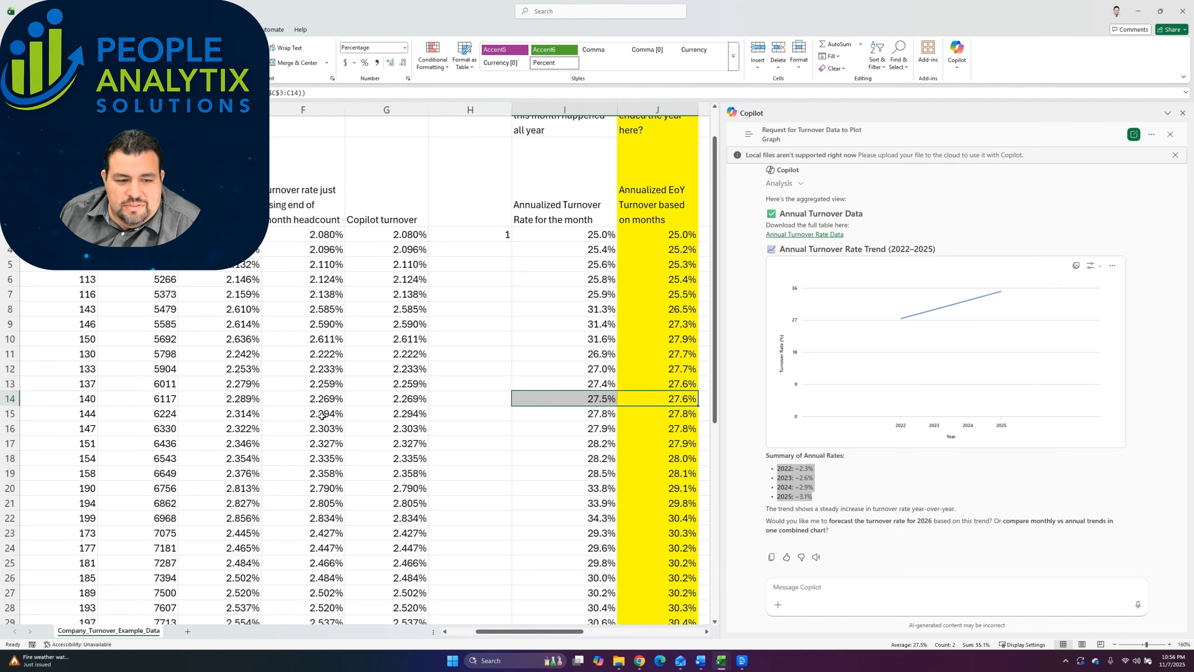
pyautogui.moveTo(253, 404); pyautogui.dragTo(329, 403)
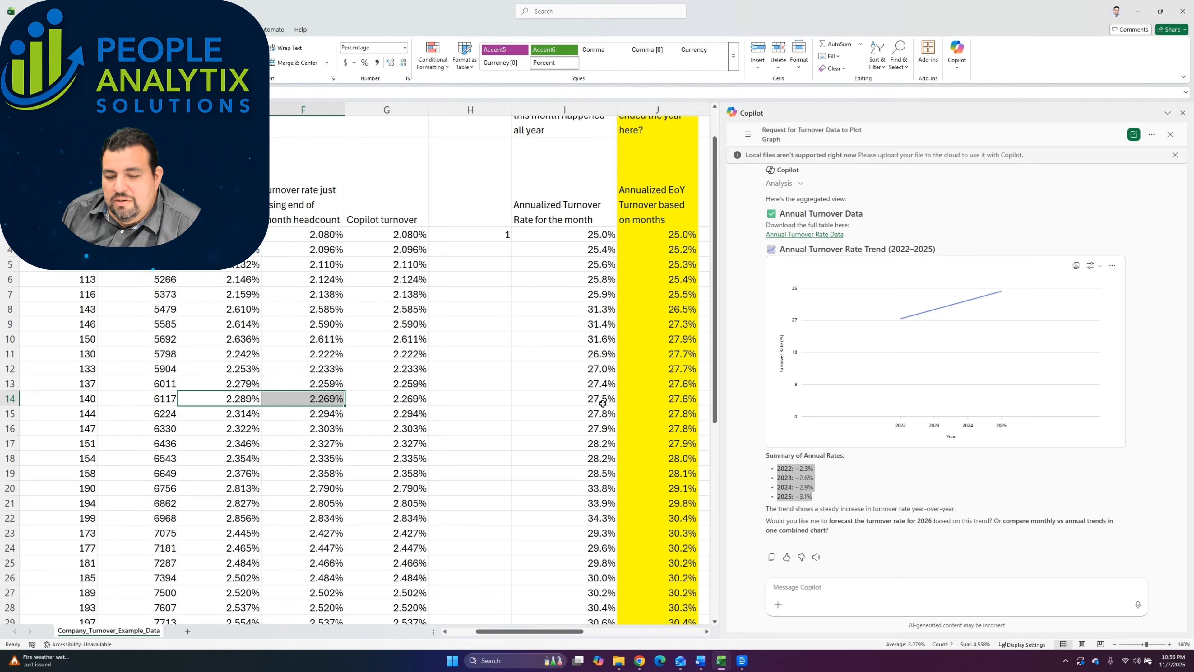
pyautogui.click(817, 468)
pyautogui.moveTo(808, 468); pyautogui.dragTo(818, 501)
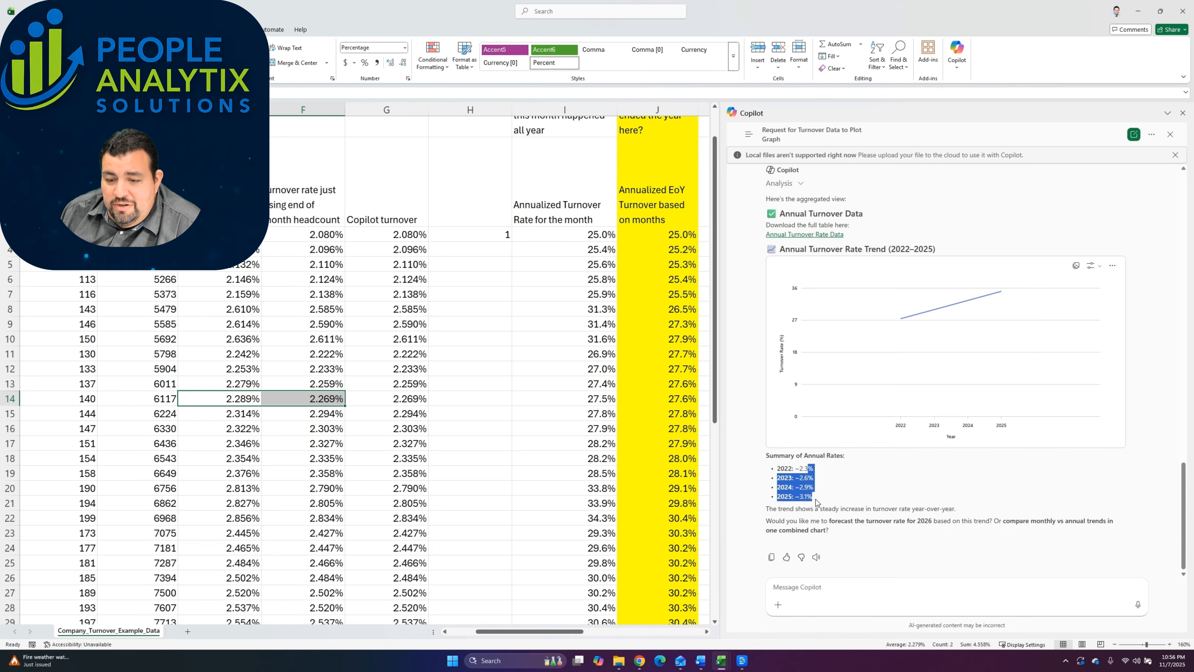
pyautogui.click(818, 497)
pyautogui.moveTo(973, 302)
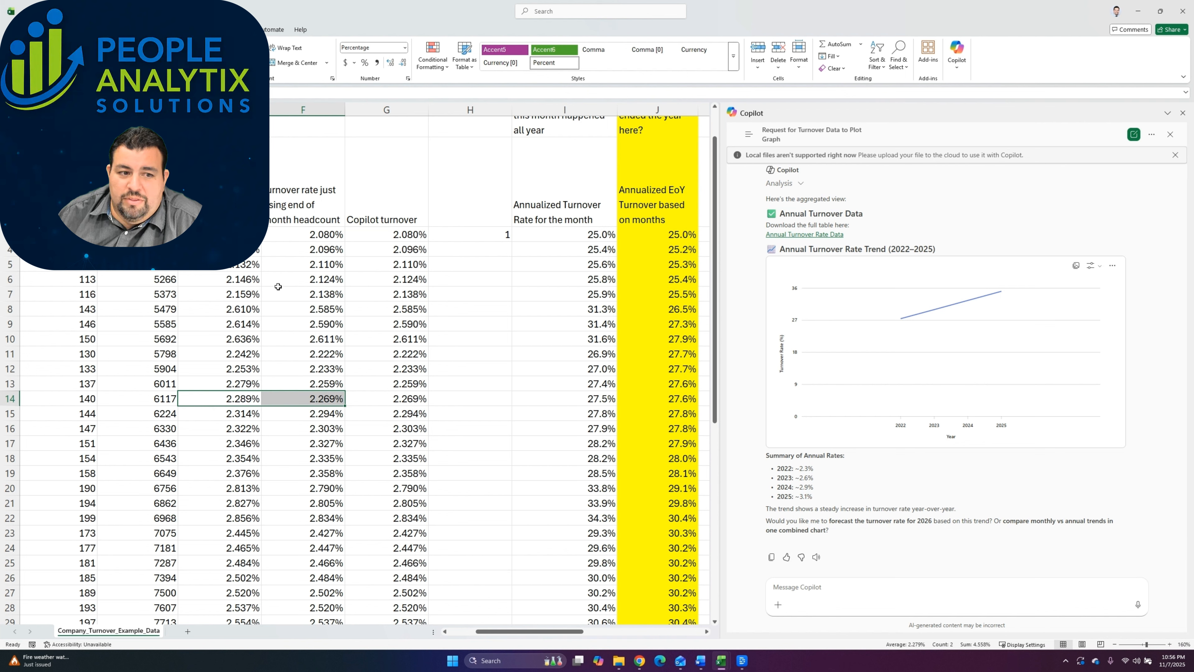
# Step: Enter =AVERAGE(G3:G14) in cell H3 to average the Copilot turnover rates for the 2022 months
pyautogui.click(470, 233)
pyautogui.write('=')
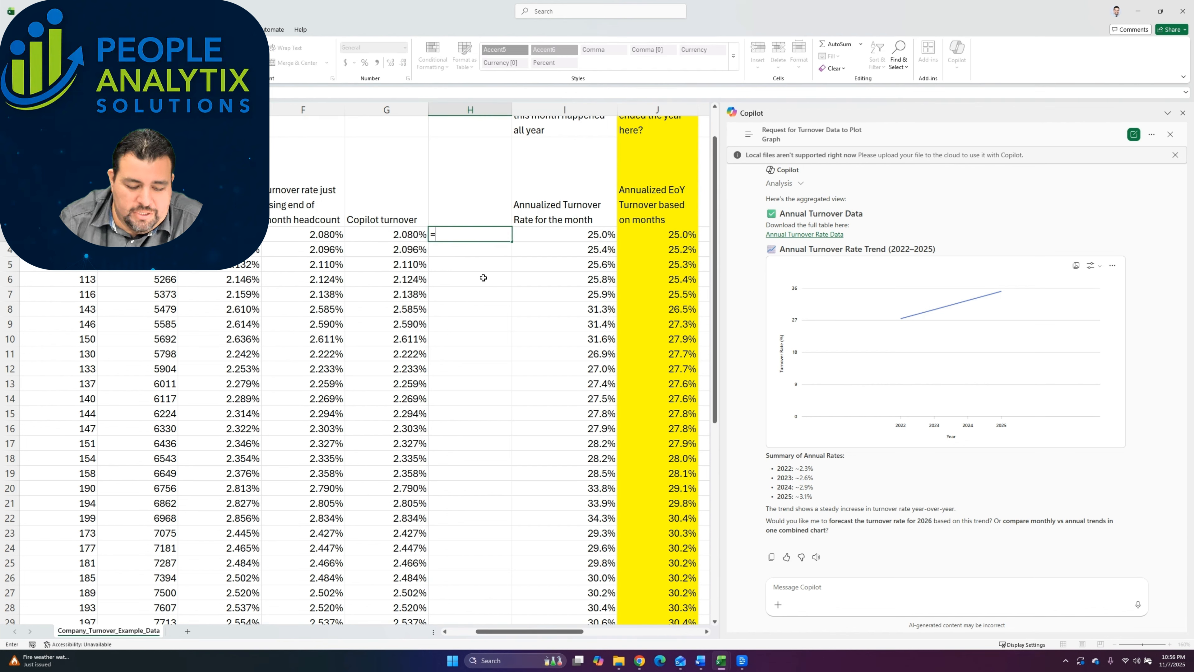
pyautogui.write('AVERAGE(')
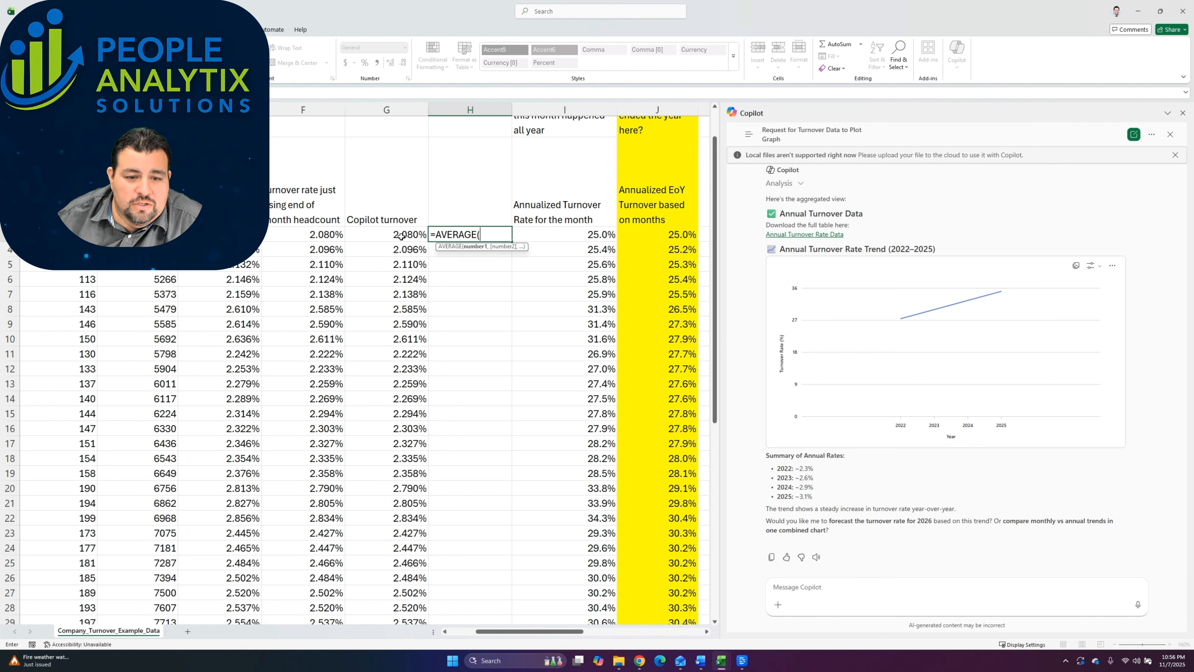
pyautogui.moveTo(400, 236); pyautogui.dragTo(400, 395)
pyautogui.hscroll(-2, 400, 395)
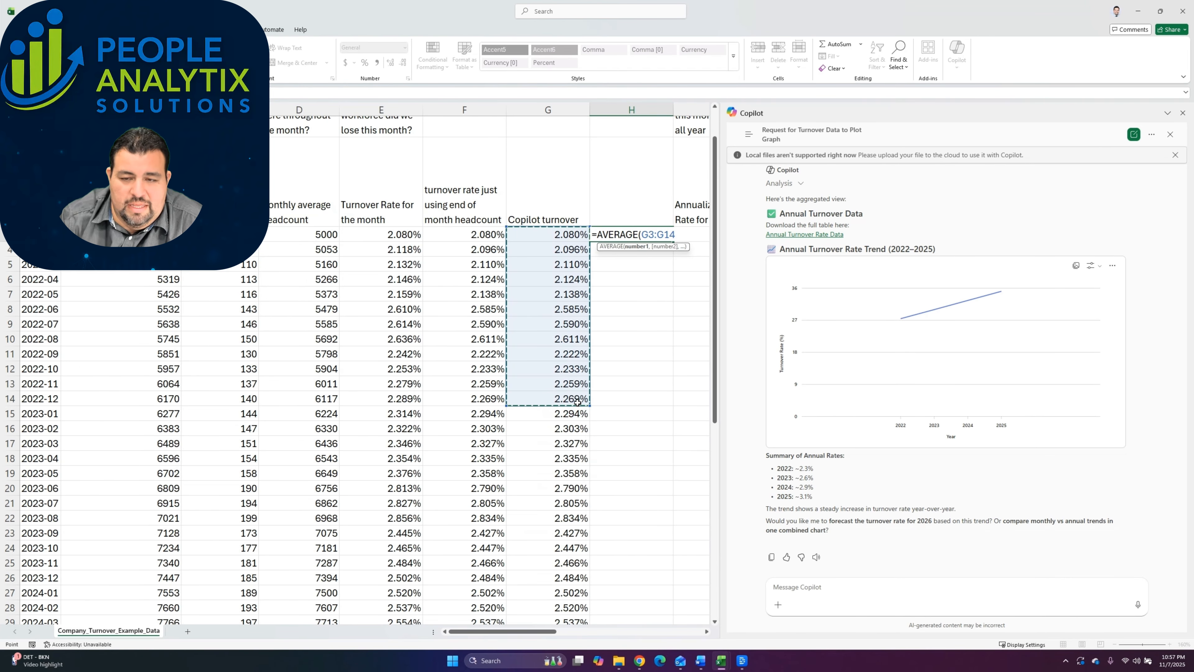
pyautogui.press('Return')
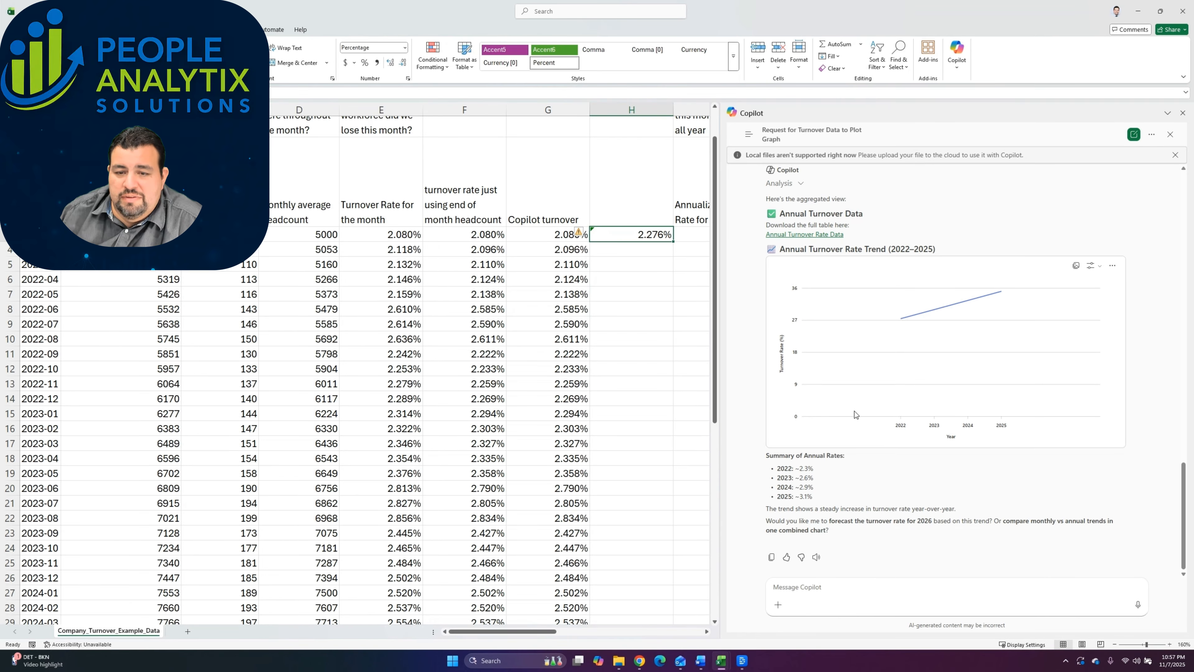
# Step: Compare the average in H3 with the 2022 rate in Copilot's Summary of Annual Rates
pyautogui.hscroll(2, 658, 273)
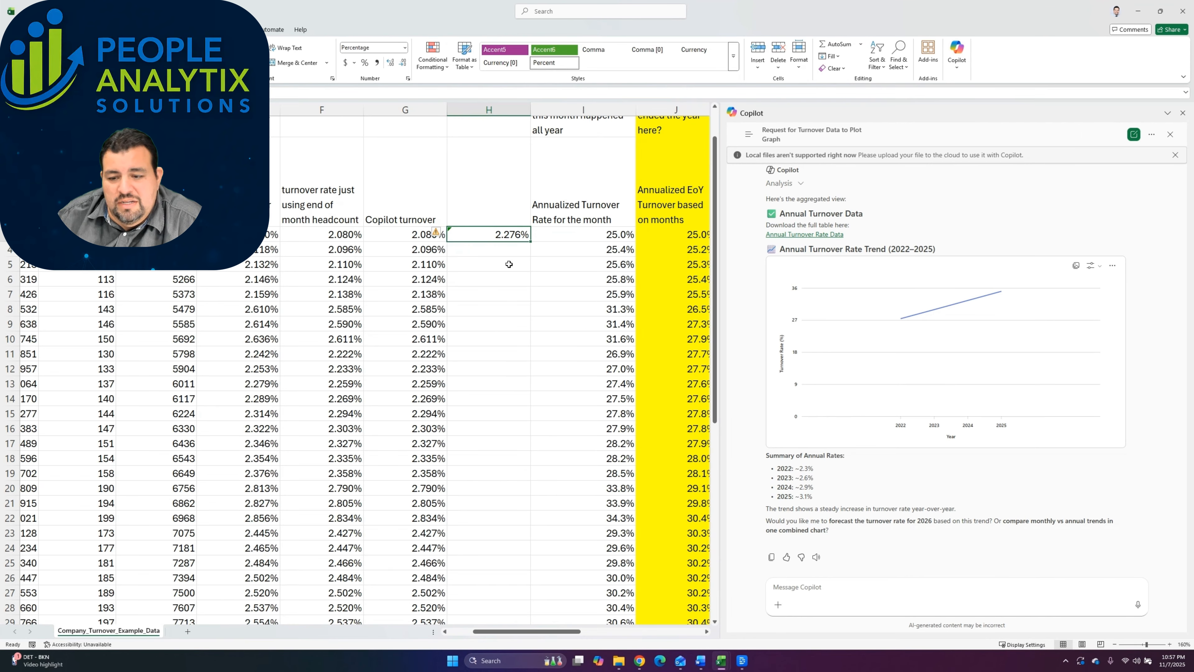
pyautogui.moveTo(814, 468); pyautogui.dragTo(767, 455)
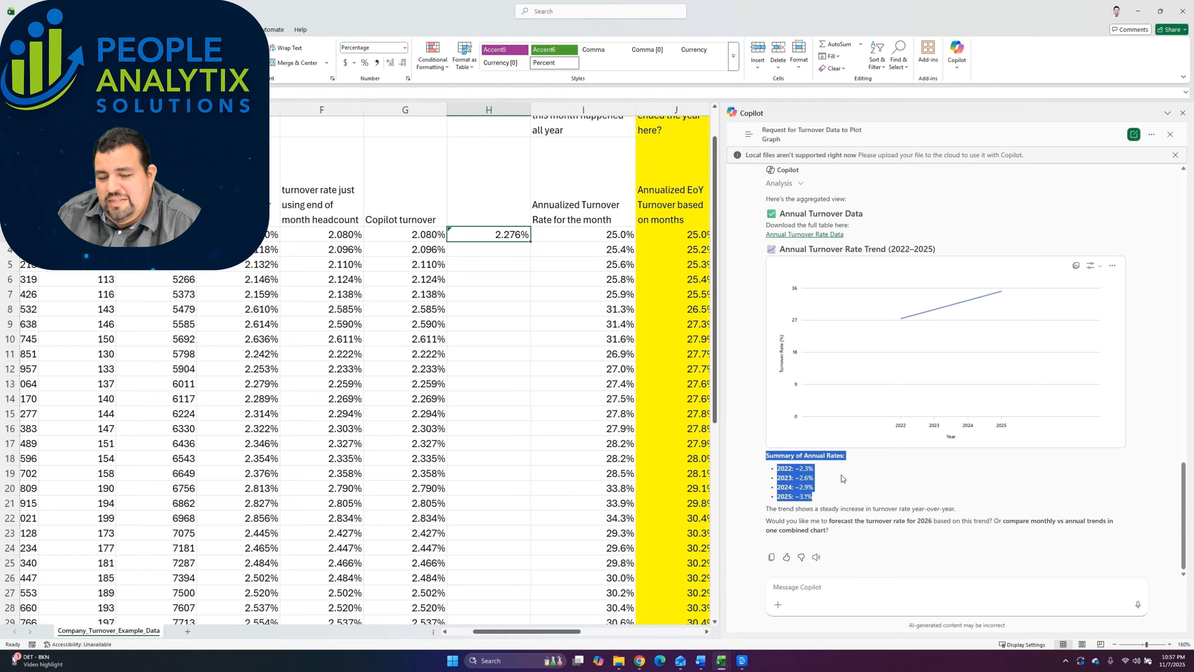
pyautogui.click(833, 485)
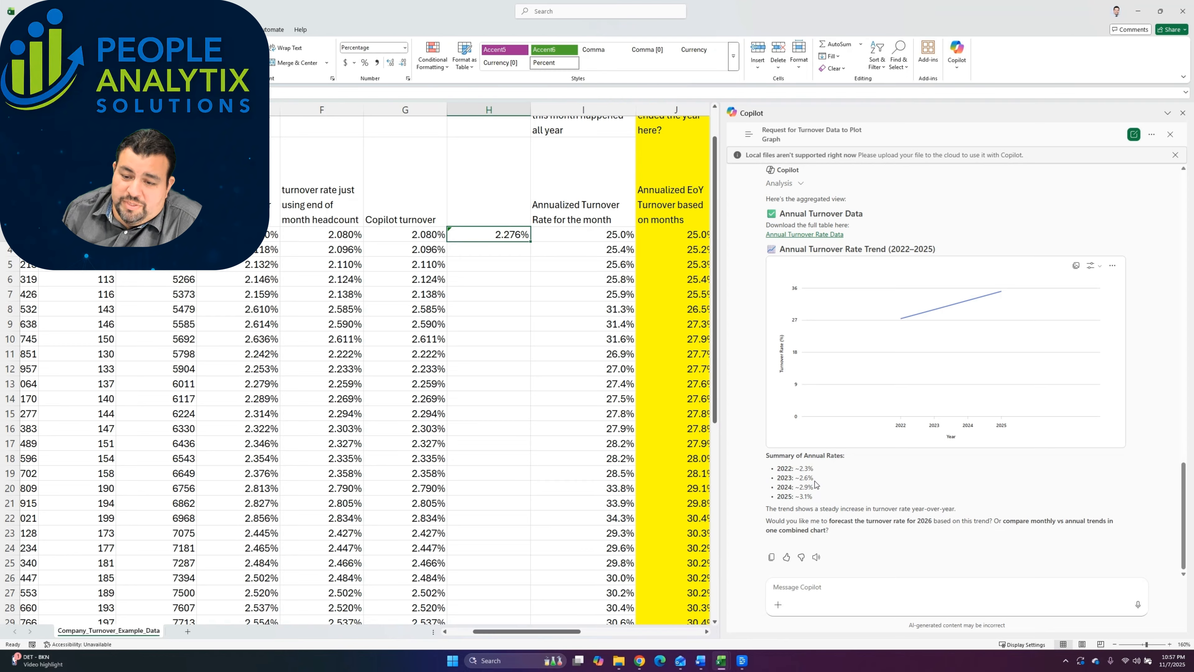
pyautogui.moveTo(814, 468); pyautogui.dragTo(789, 468)
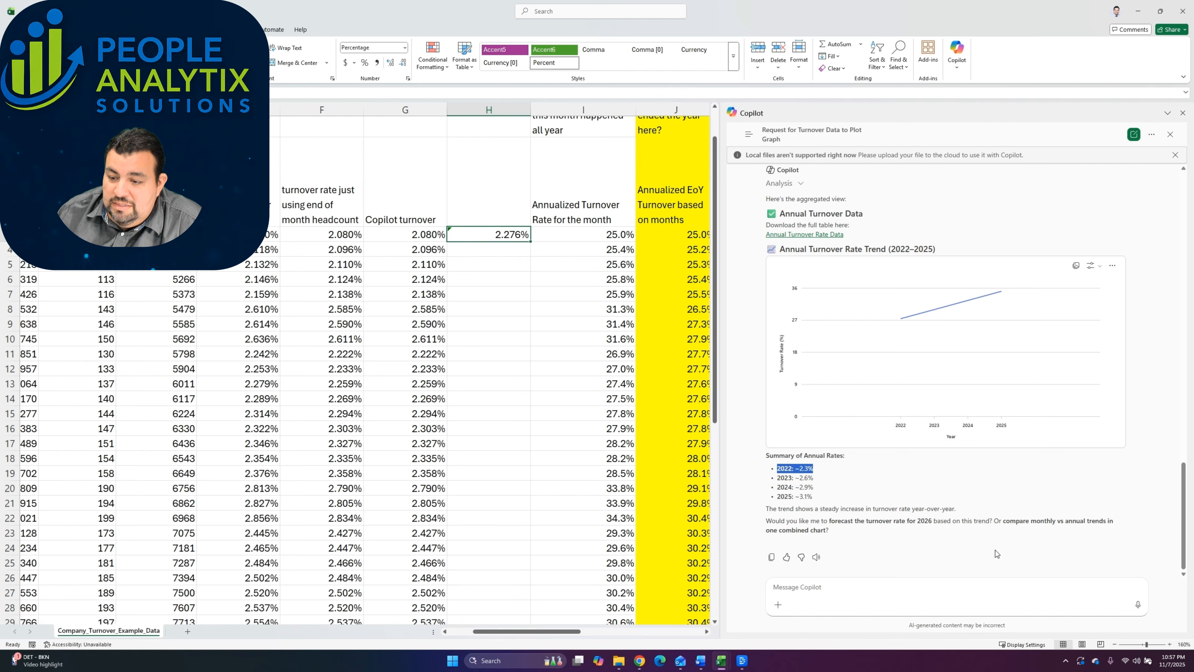
# Step: Ask Copilot "can you show me the annualized turnover by month?"
pyautogui.click(858, 604)
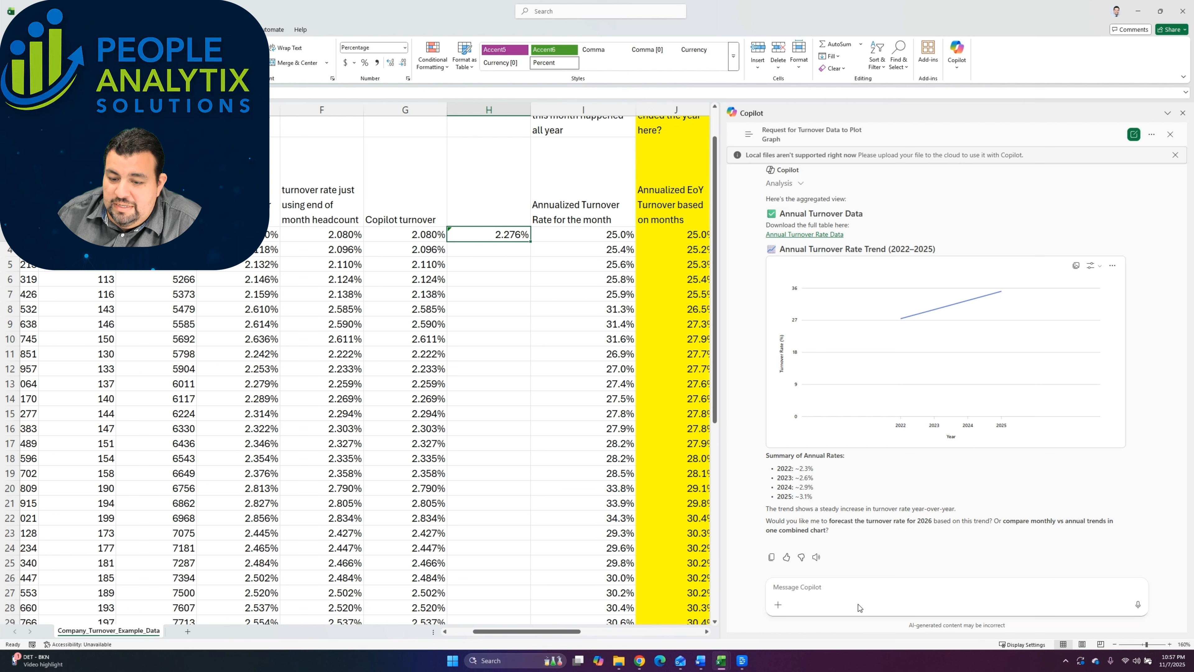
pyautogui.write('can you show me the annuali')
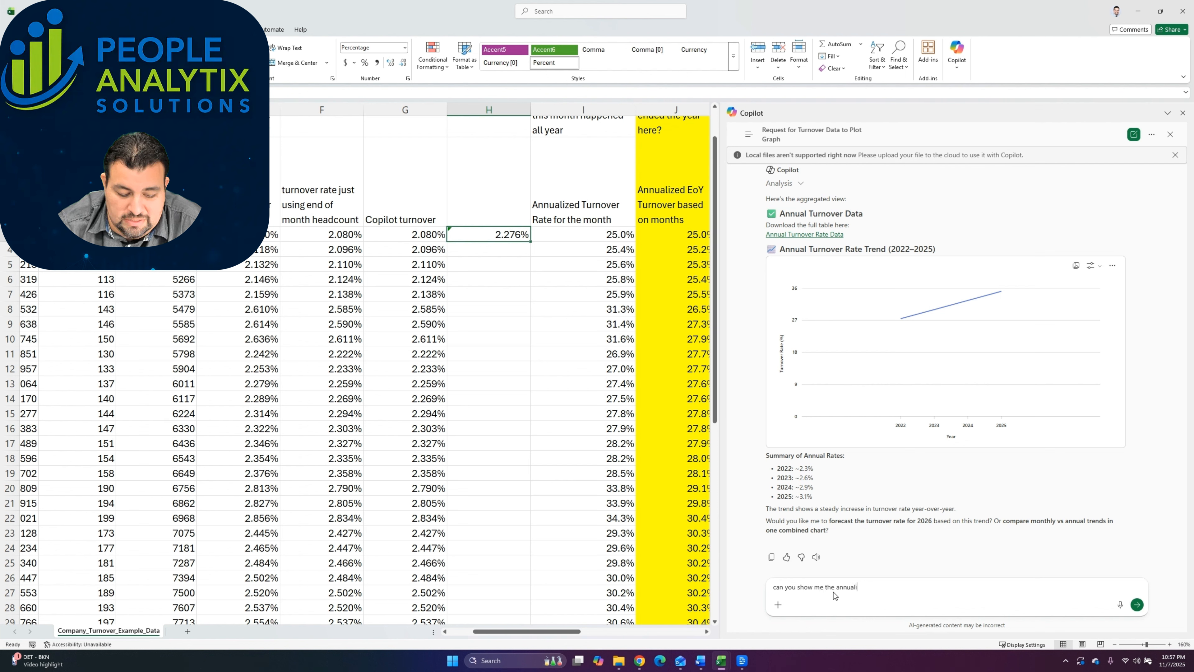
pyautogui.write('zed turnover ')
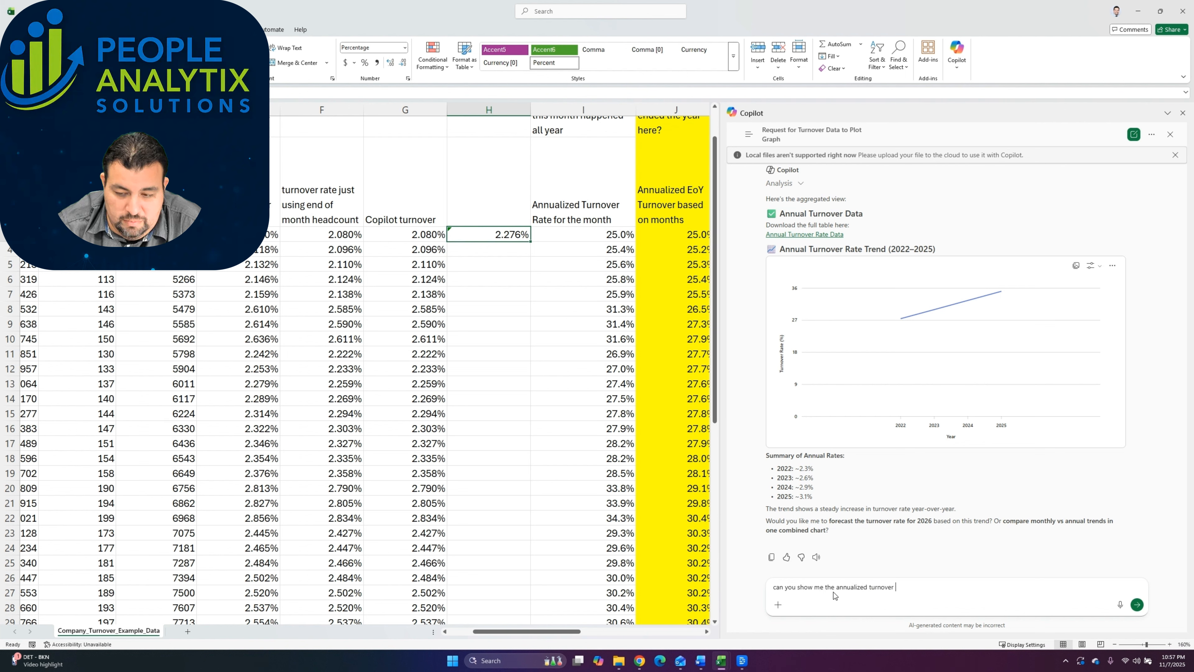
pyautogui.write('by month')
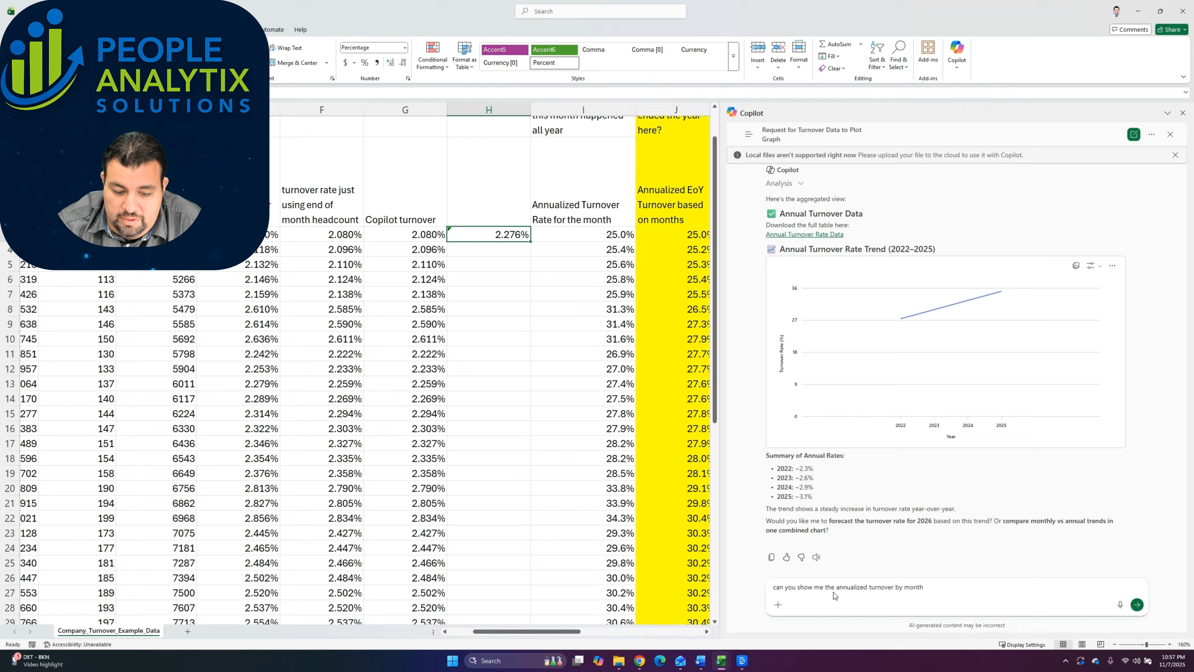
pyautogui.write('?')
pyautogui.press('Return')
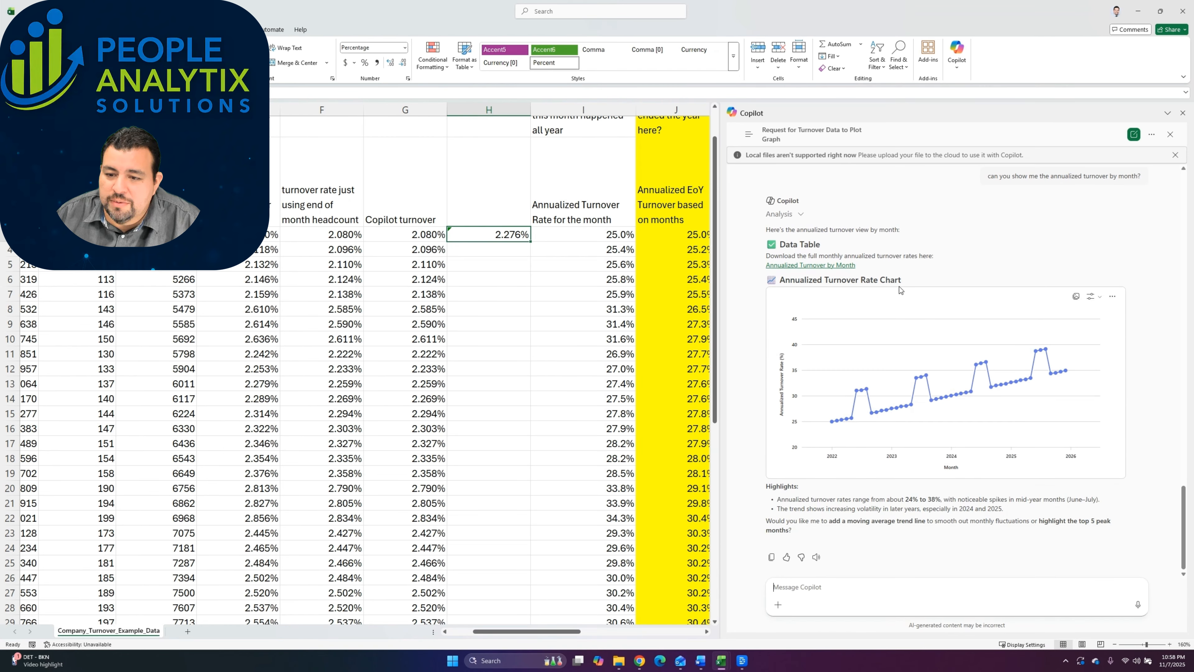
# Step: Compare Copilot's Annualized Turnover Rate Chart with the monthly annualized rates in column I and the worksheet's Turnover Trends graph
pyautogui.moveTo(836, 422)
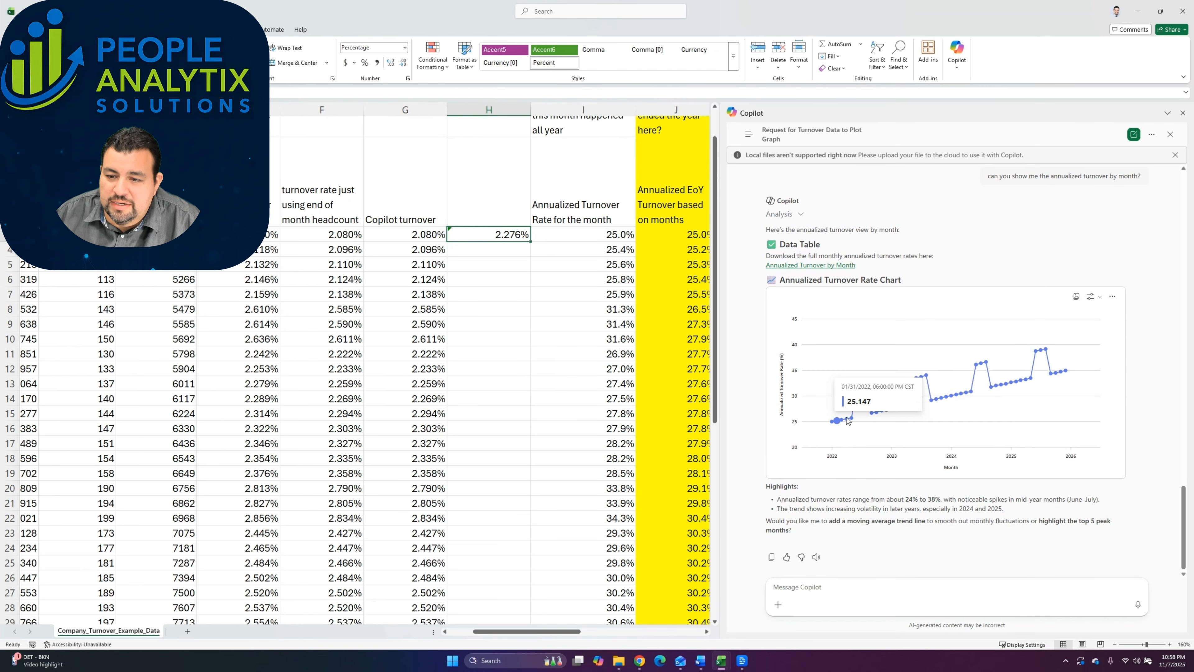
pyautogui.moveTo(857, 391)
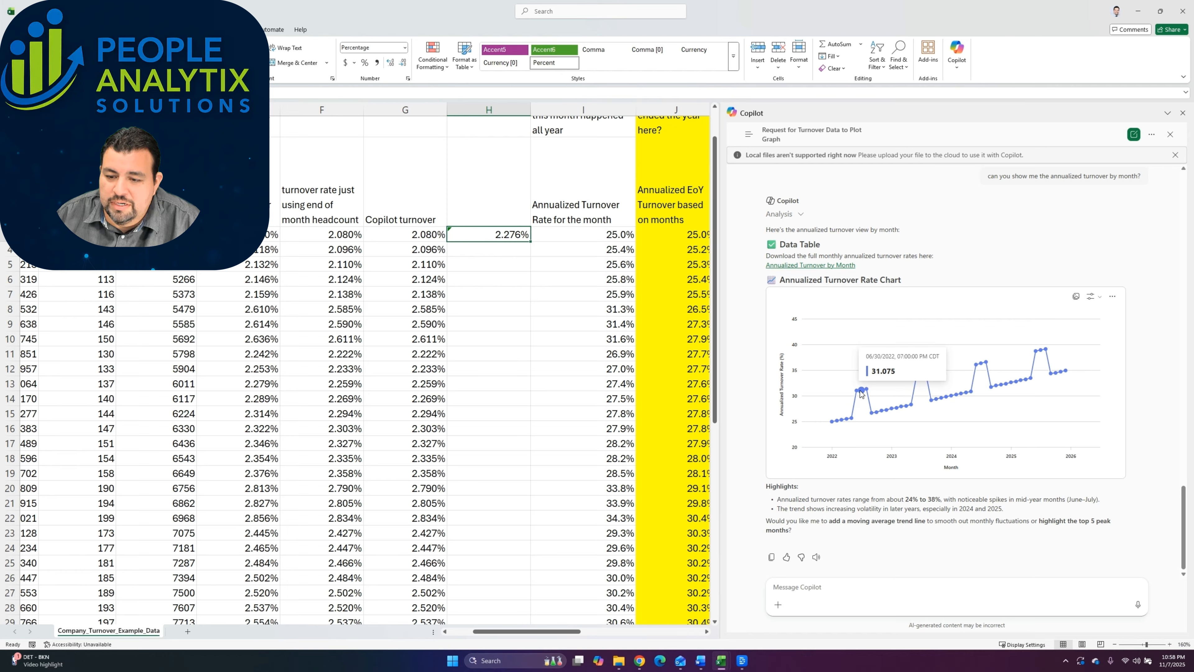
pyautogui.click(620, 281)
pyautogui.click(587, 312)
pyautogui.moveTo(587, 312); pyautogui.dragTo(585, 246)
pyautogui.click(589, 312)
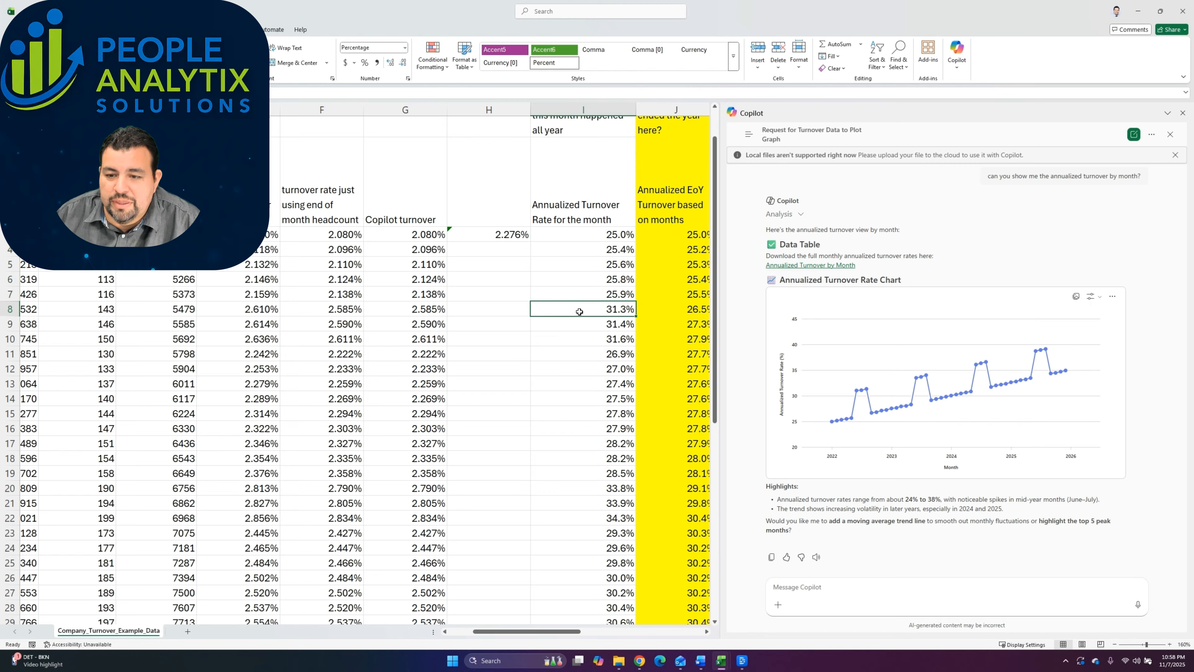
pyautogui.moveTo(846, 418)
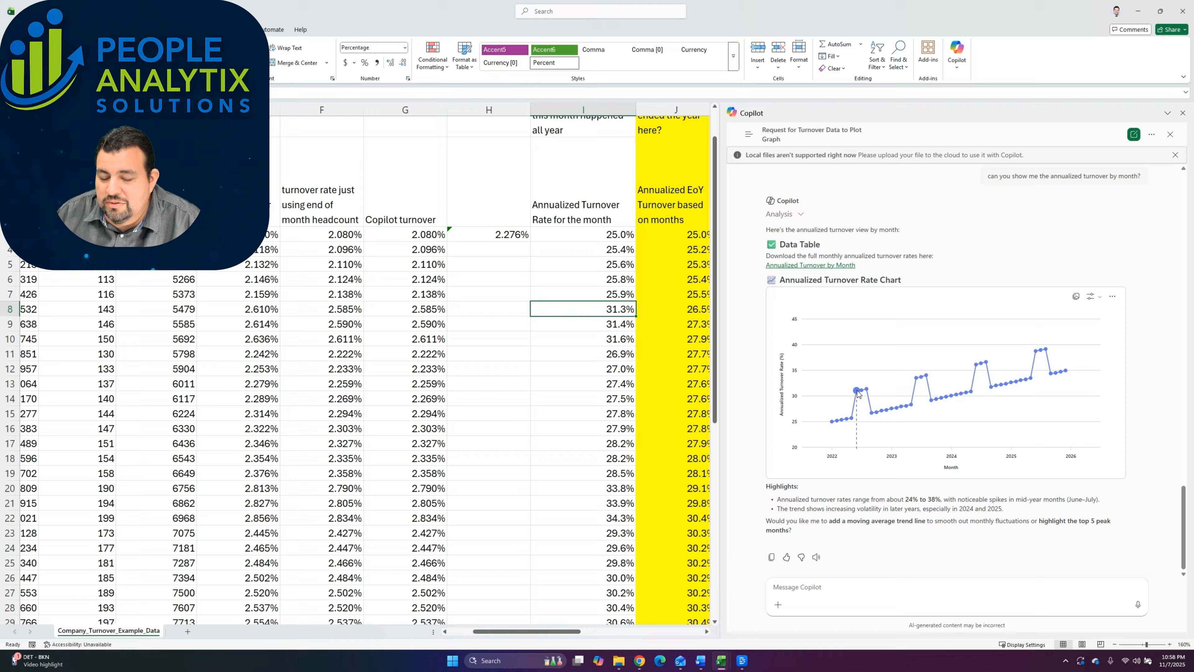
pyautogui.hscroll(5, 604, 291)
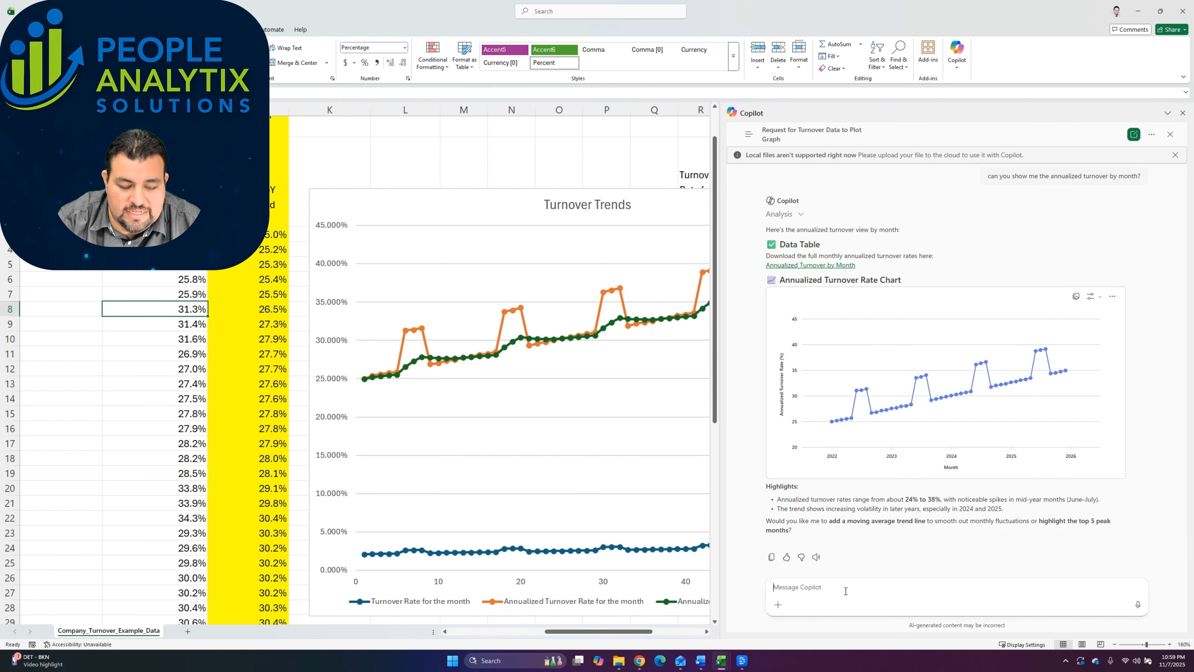
# Step: Draft the Copilot question "can you give me annualized turnover that predicts end of year turnover rate?"
pyautogui.write('can')
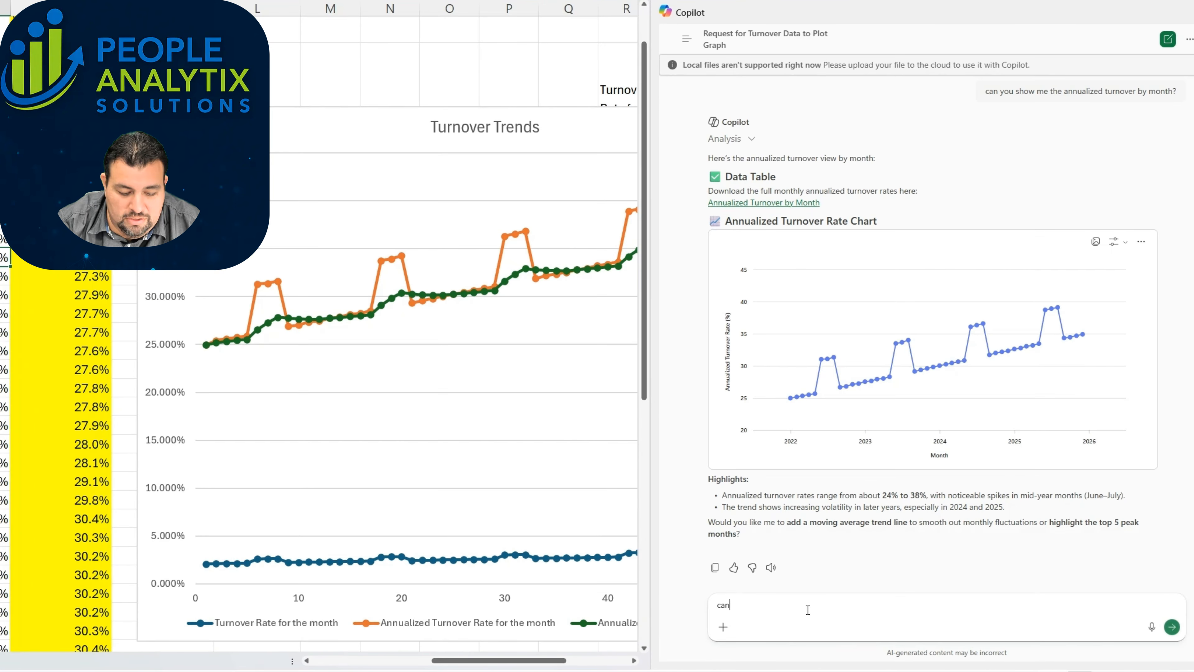
pyautogui.write(' you give me a')
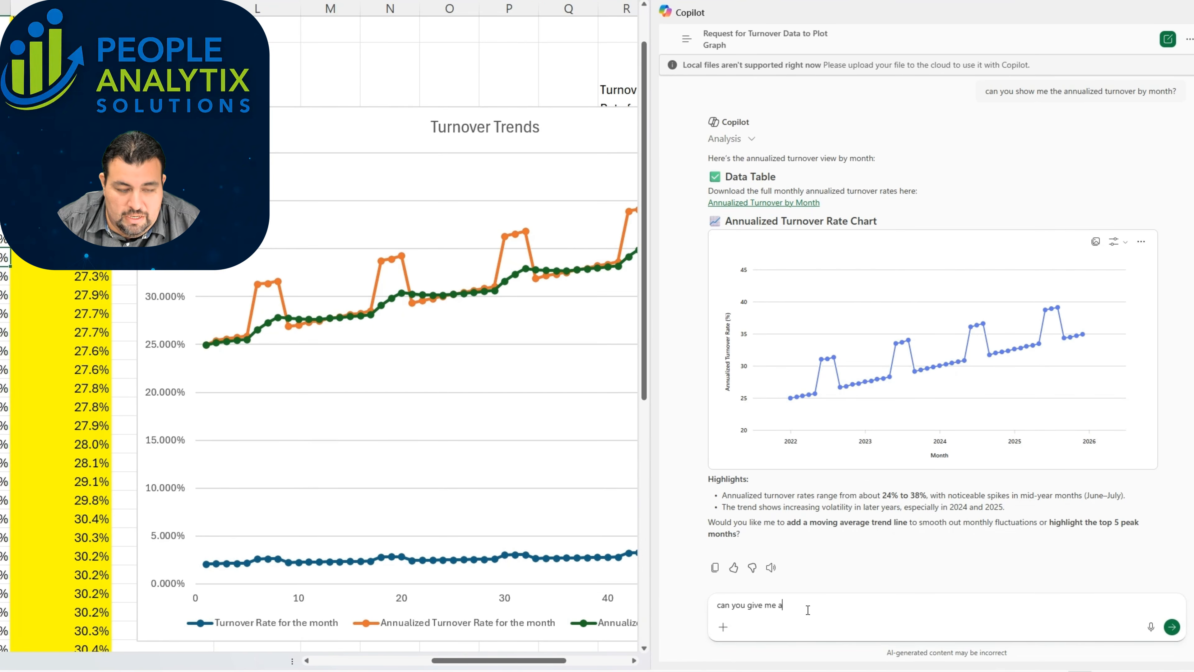
pyautogui.write('nnualized turnover that predicts eo')
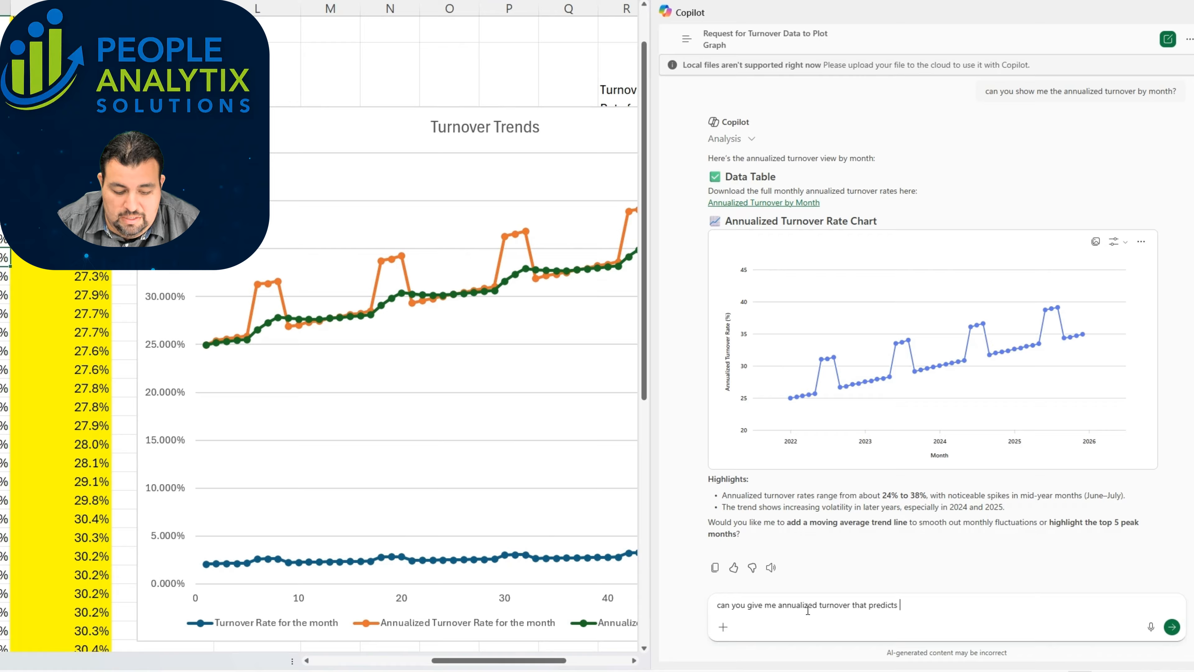
pyautogui.press('BackSpace')
pyautogui.press('BackSpace')
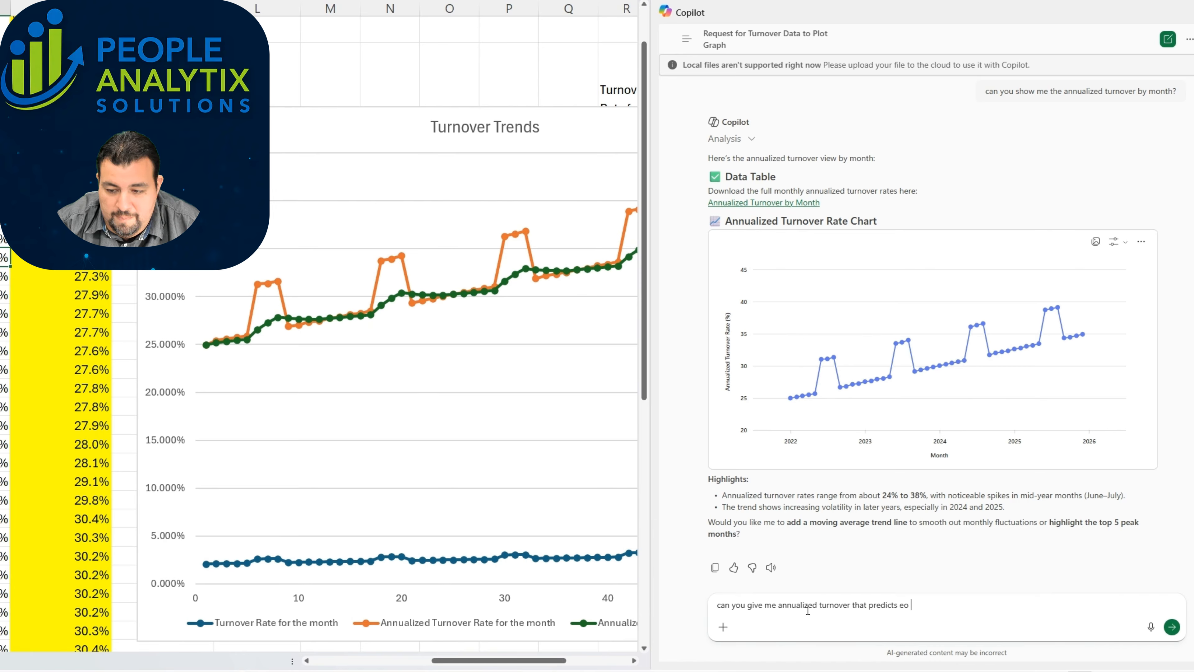
pyautogui.write('nd of year truneover rate?')
pyautogui.click(819, 605)
pyautogui.write('monthly')
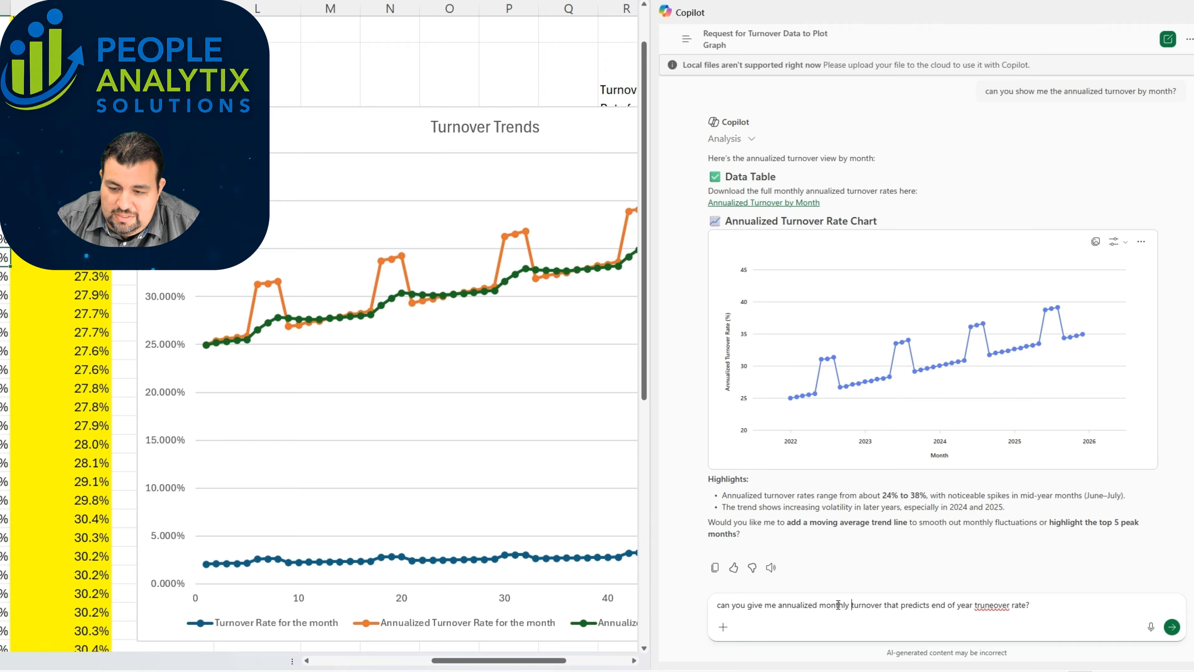
pyautogui.press('BackSpace')
pyautogui.press('BackSpace')
pyautogui.press('BackSpace')
pyautogui.press('BackSpace')
pyautogui.press('BackSpace')
pyautogui.press('BackSpace')
pyautogui.press('BackSpace')
pyautogui.press('BackSpace')
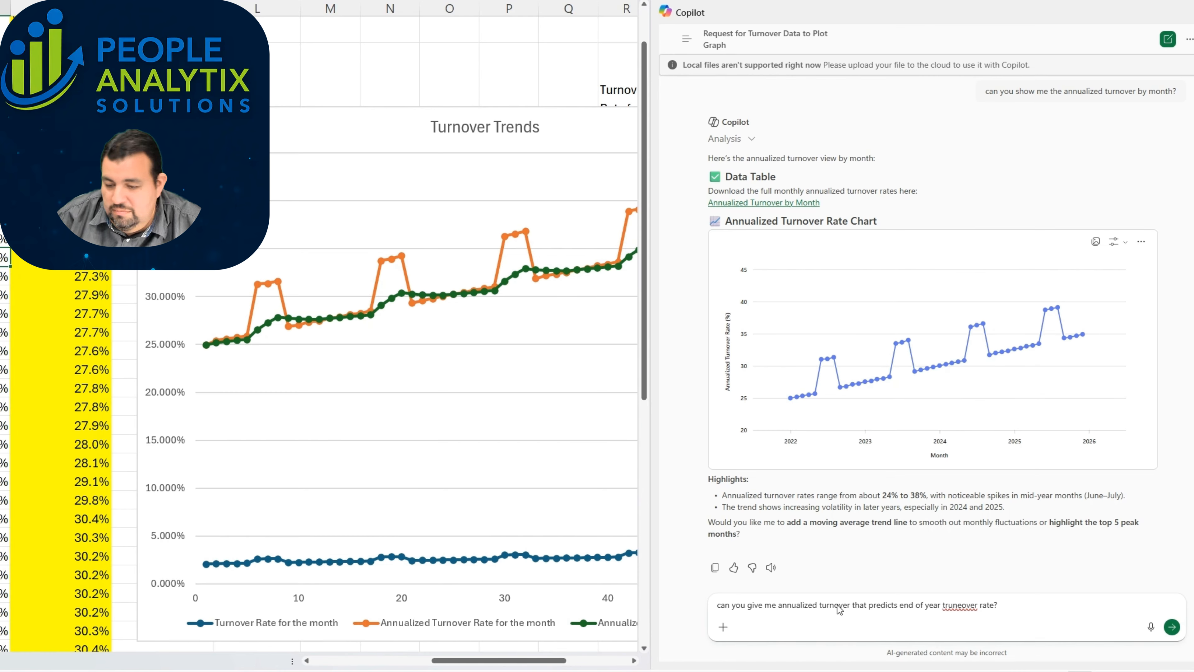
# Step: Correct the misspelled word before "rate?" to "turnover" and send the question to Copilot
pyautogui.doubleClick(956, 605)
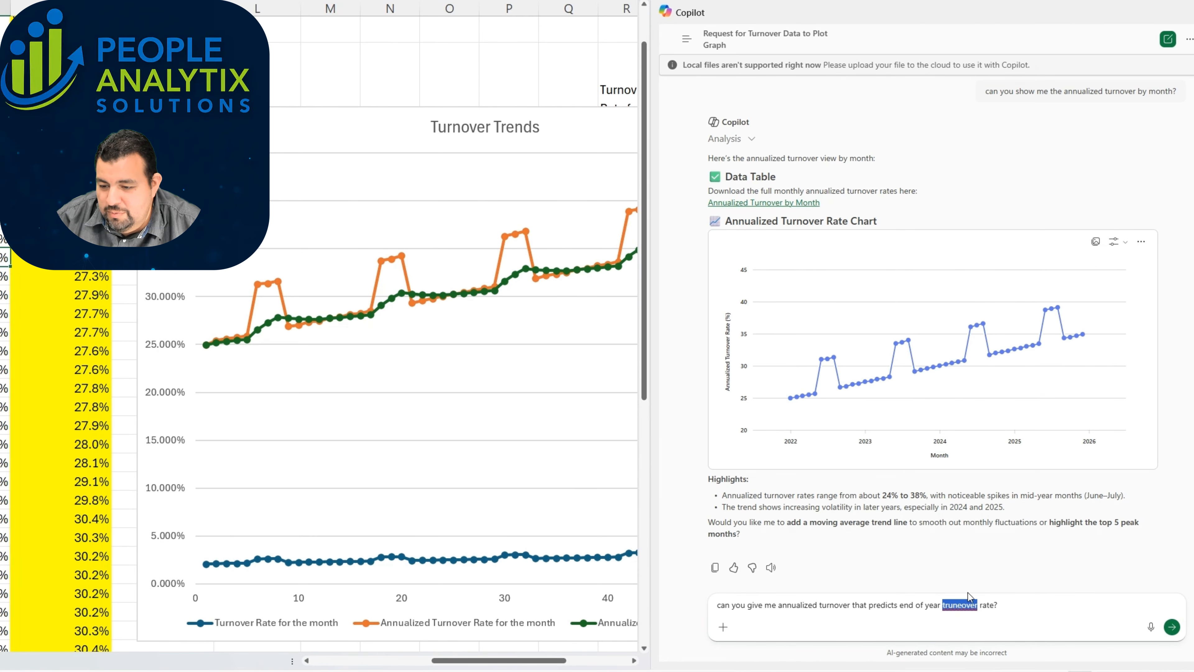
pyautogui.write('turnover')
pyautogui.press('Return')
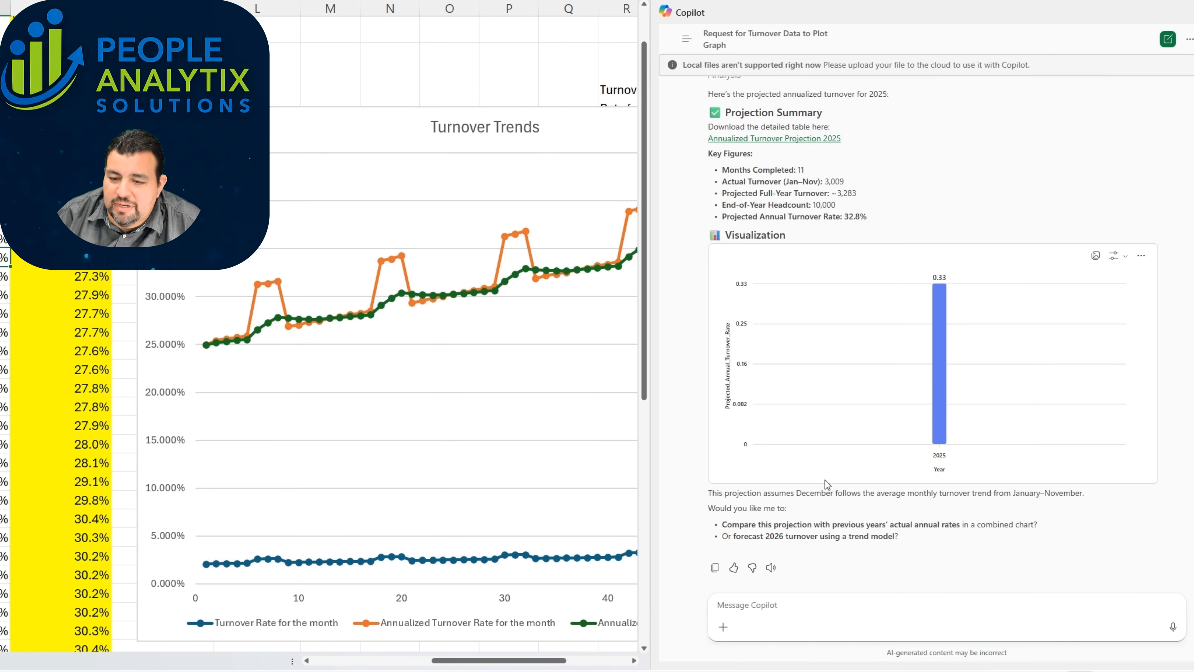
# Step: Begin a new Copilot message with "I want a turnover metric for incentivizing my department managers."
pyautogui.click(746, 610)
pyautogui.write('I want a')
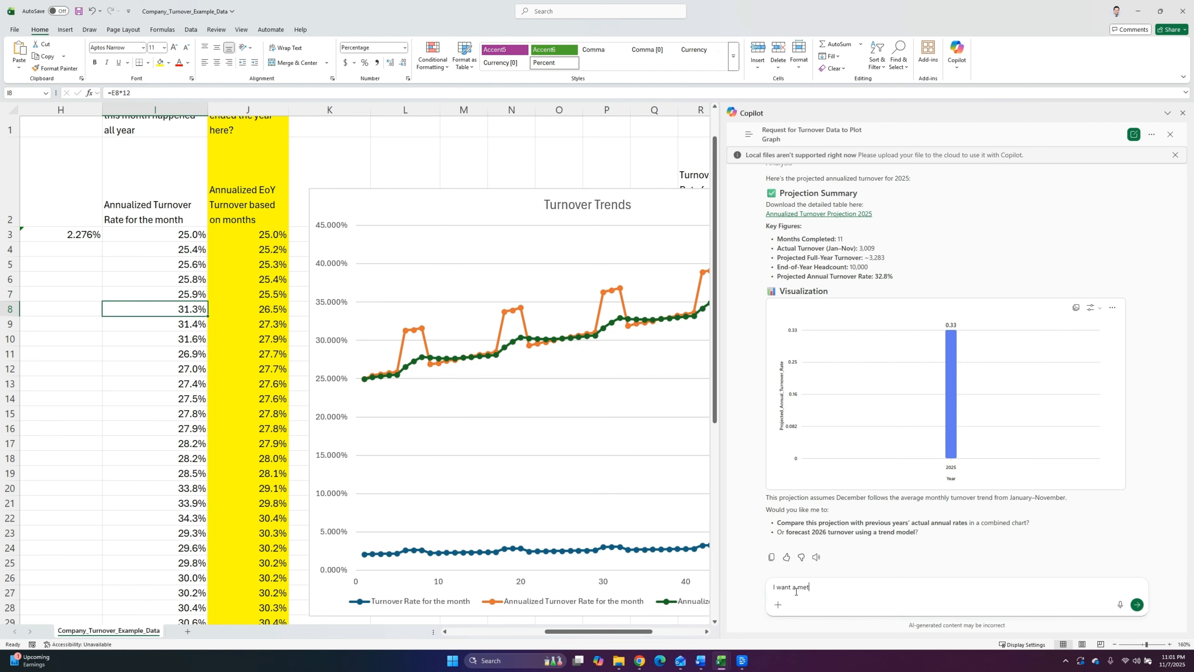
pyautogui.write(' turnover metric for incn')
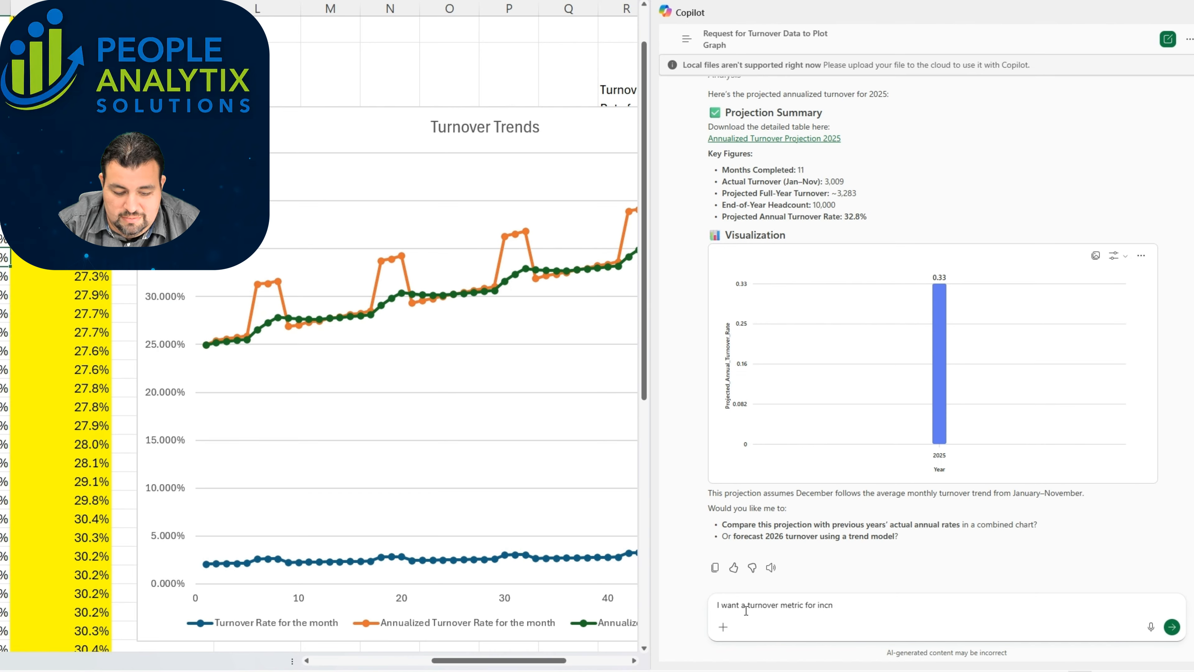
pyautogui.press('BackSpace')
pyautogui.write('entivizing my ep')
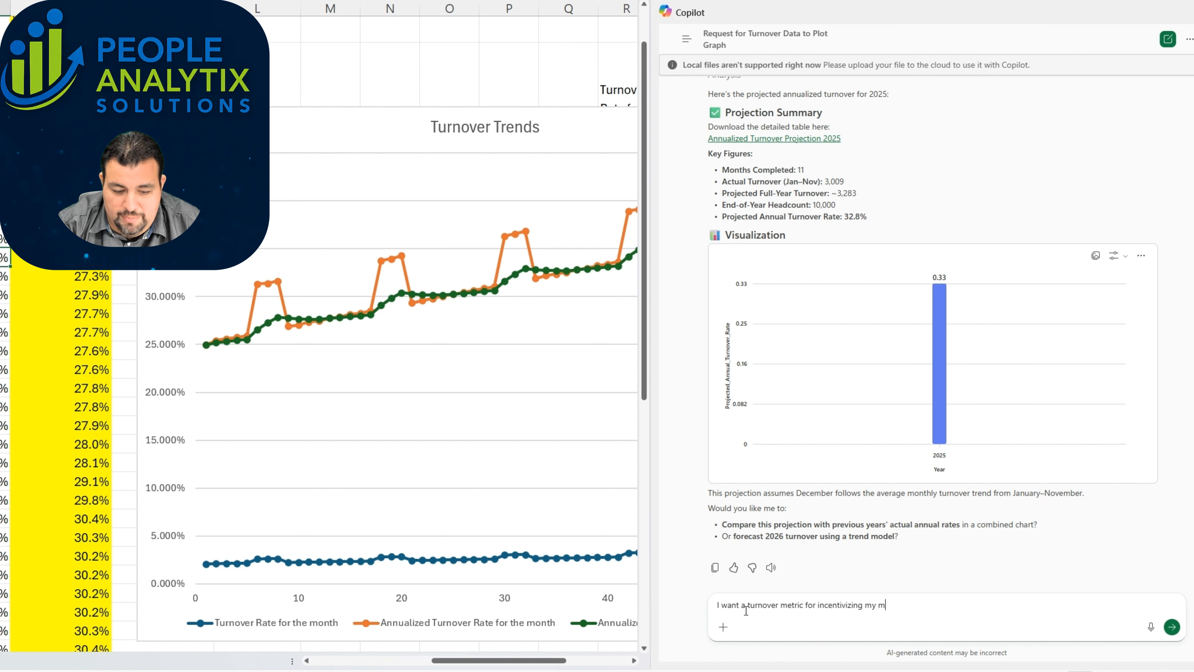
pyautogui.press('BackSpace')
pyautogui.press('BackSpace')
pyautogui.write('department managers. What turn')
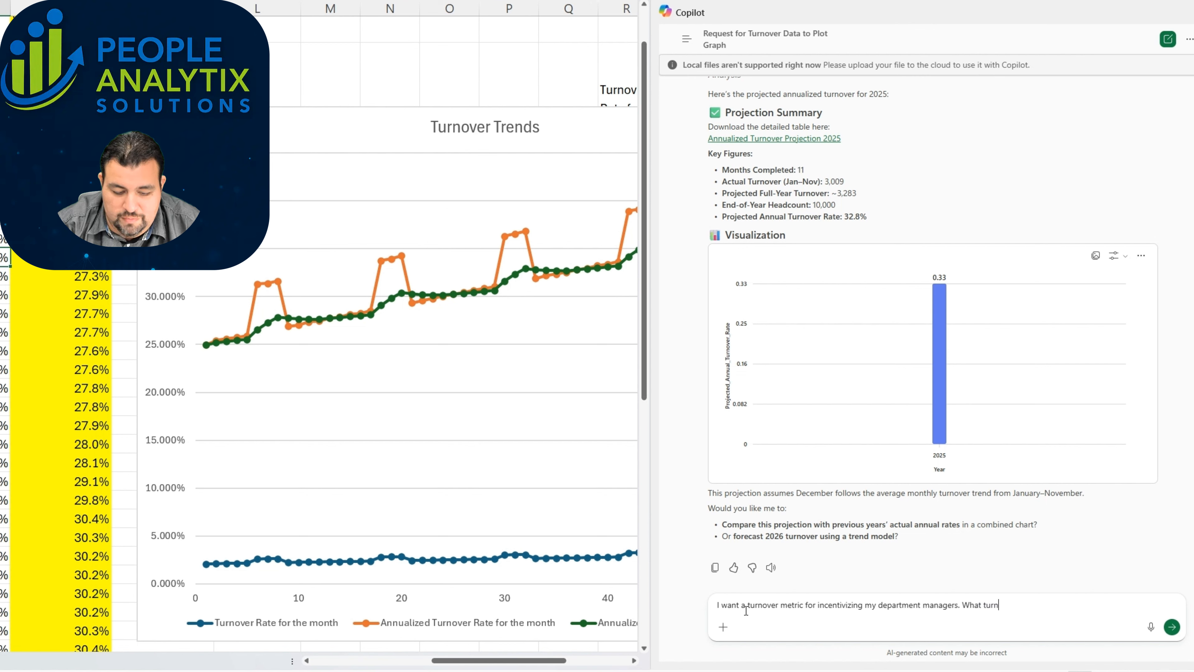
pyautogui.write('over metric would b')
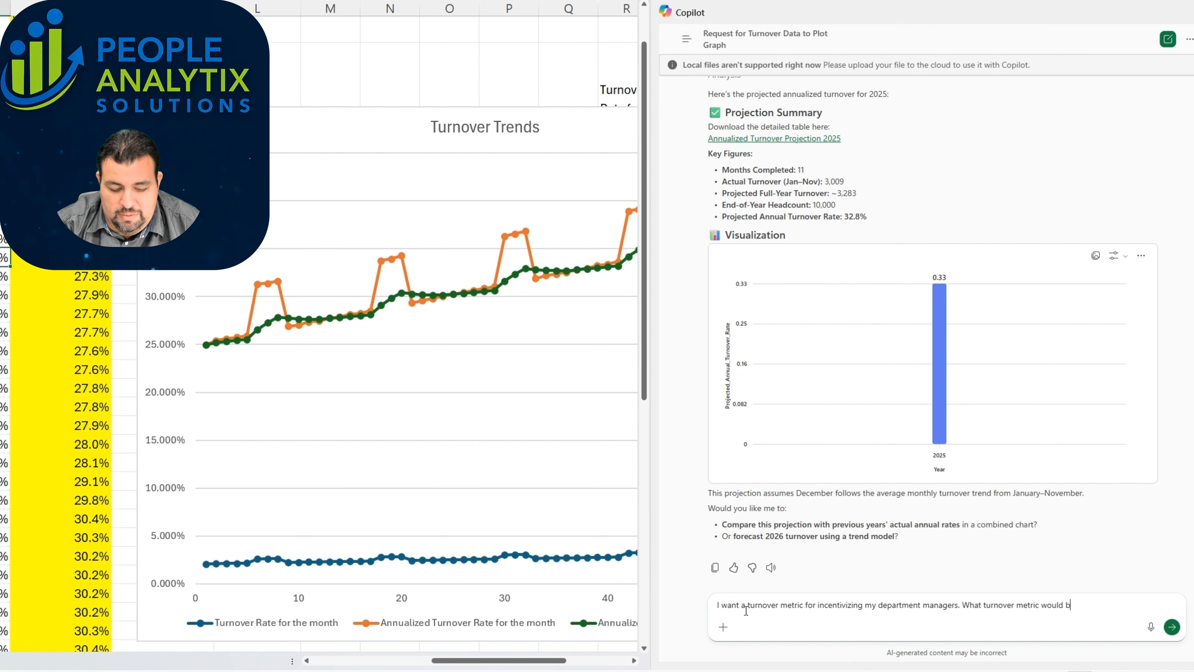
pyautogui.write('e best for ')
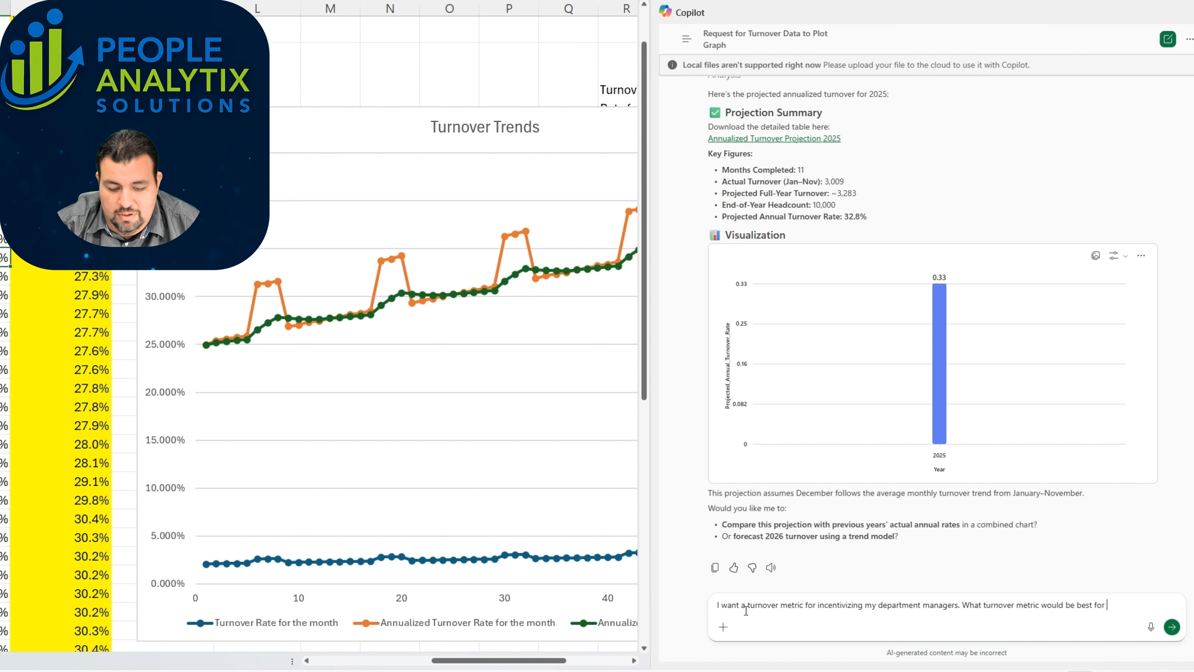
pyautogui.write('monitoring tur')
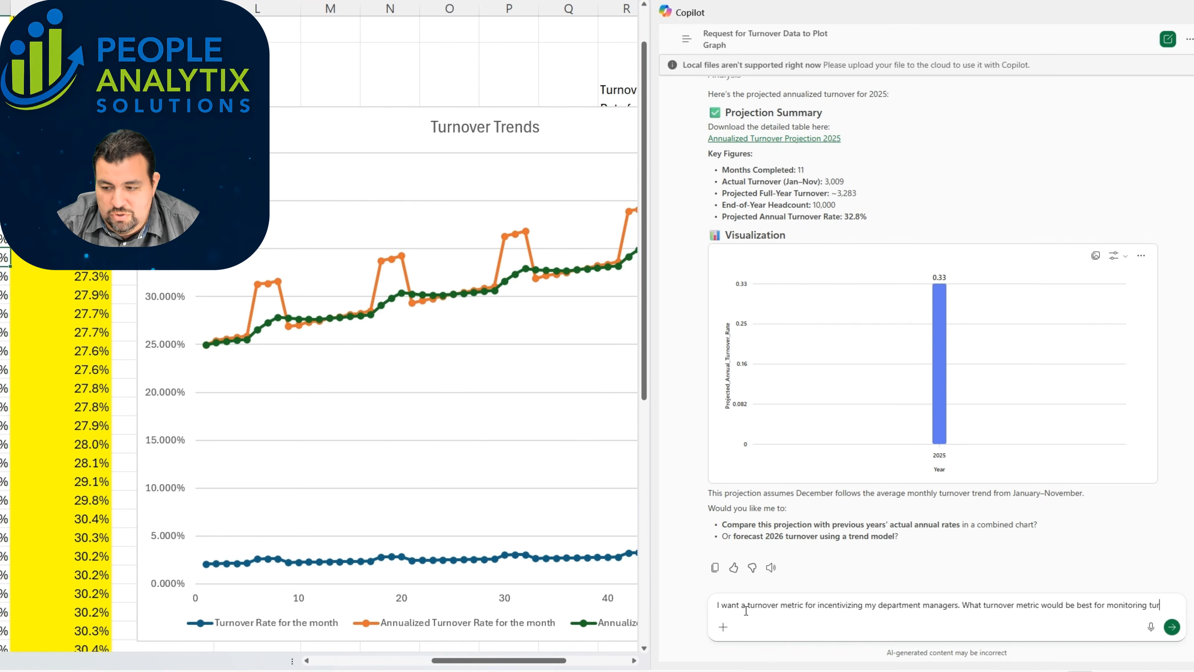
pyautogui.write('nover over time and ')
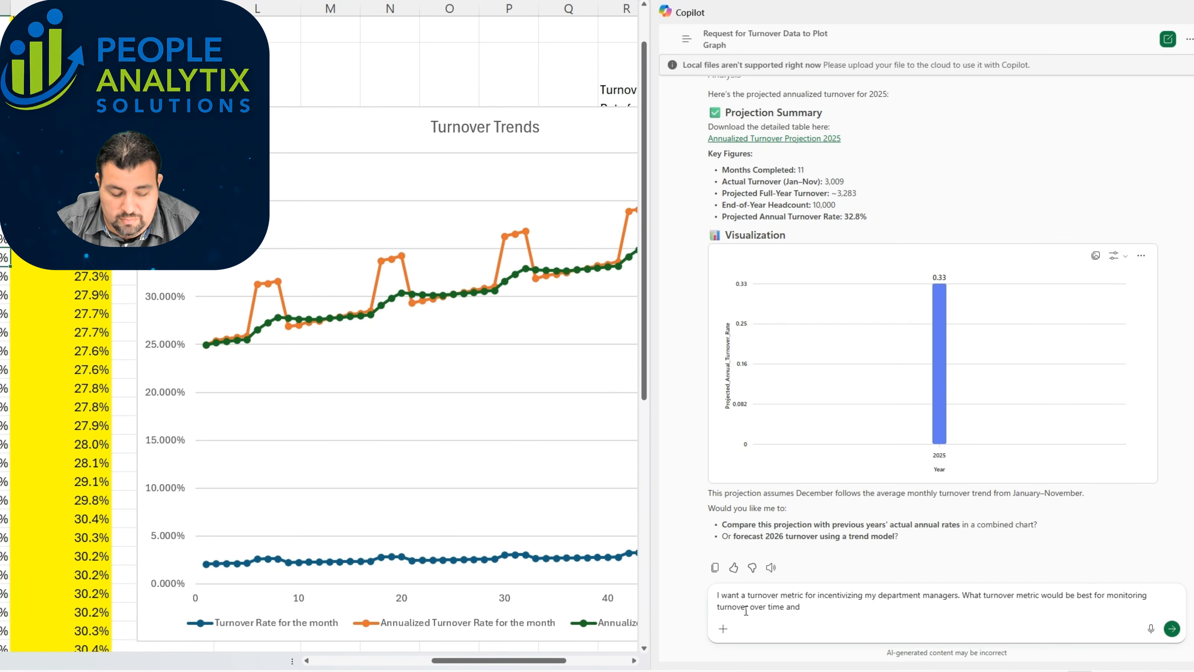
pyautogui.write('project an')
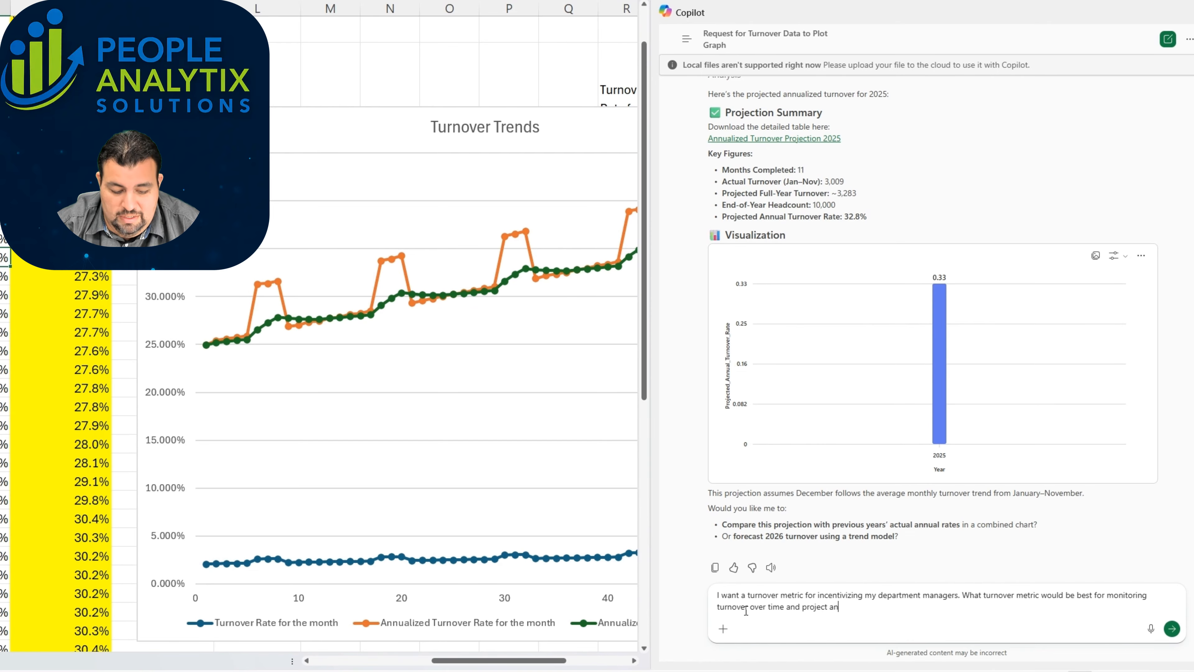
pyautogui.write('d end of the year?')
# Step: Complete the message with "What turnover metric would be best for monitoring turnover over time and project and end of the year?" and send it
pyautogui.press('Return')
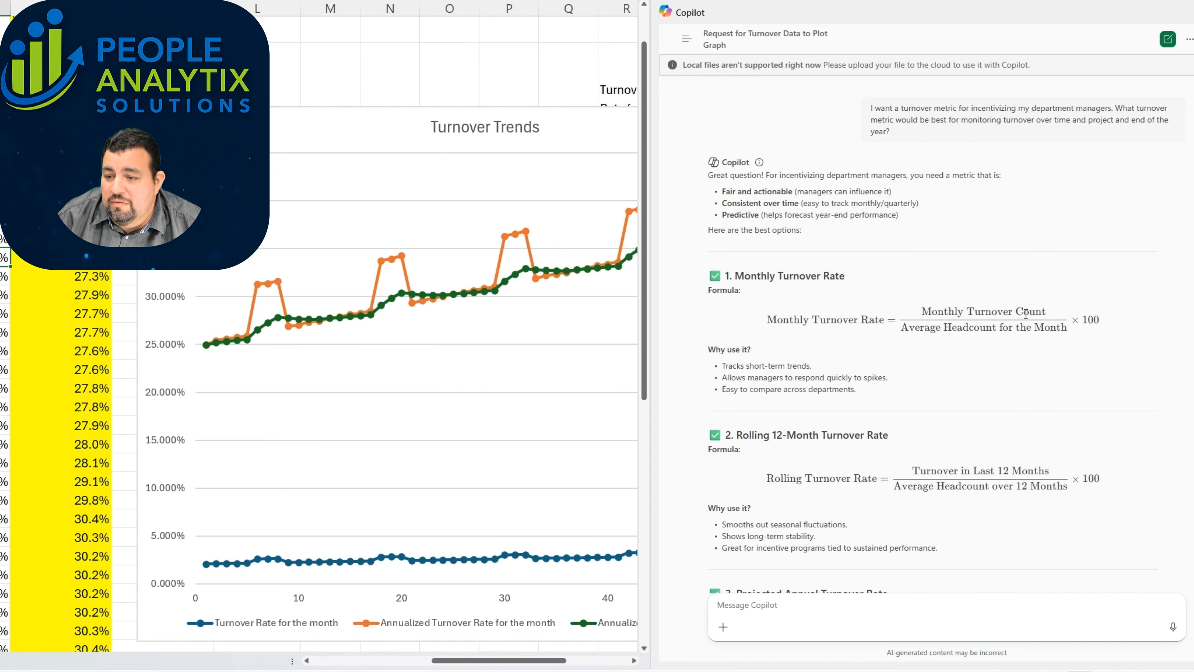
# Step: Examine Copilot's formulas for the monthly, rolling 12-month and projected annual turnover rates
pyautogui.moveTo(1071, 329); pyautogui.dragTo(907, 320)
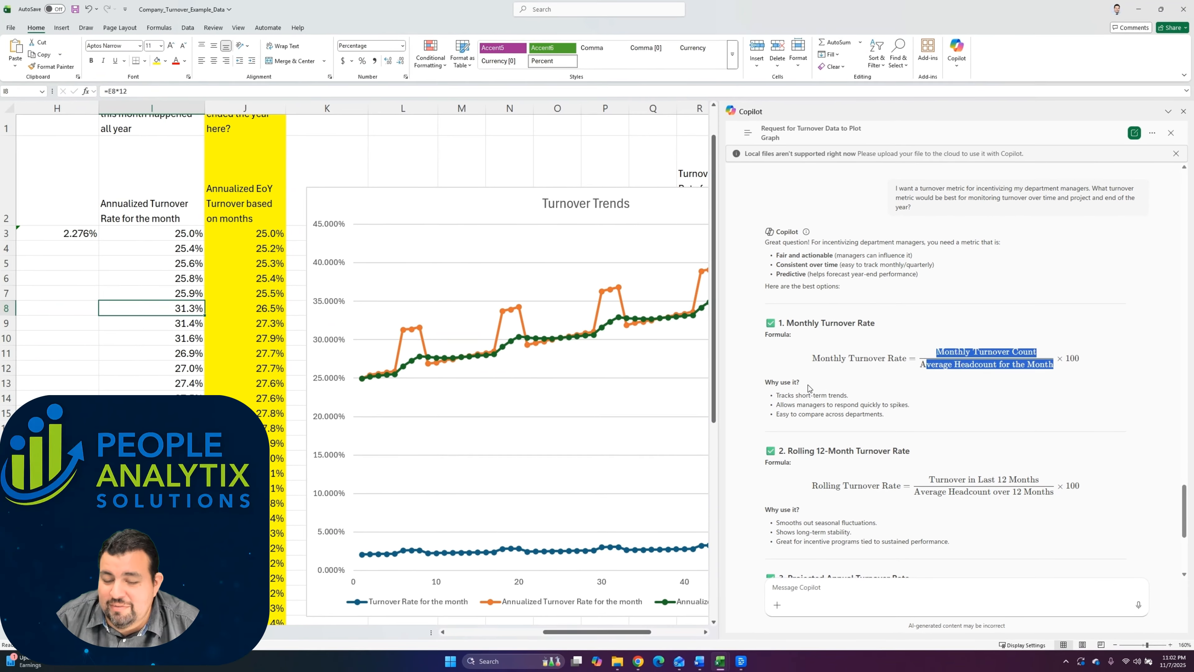
pyautogui.scroll(-1, 798, 384)
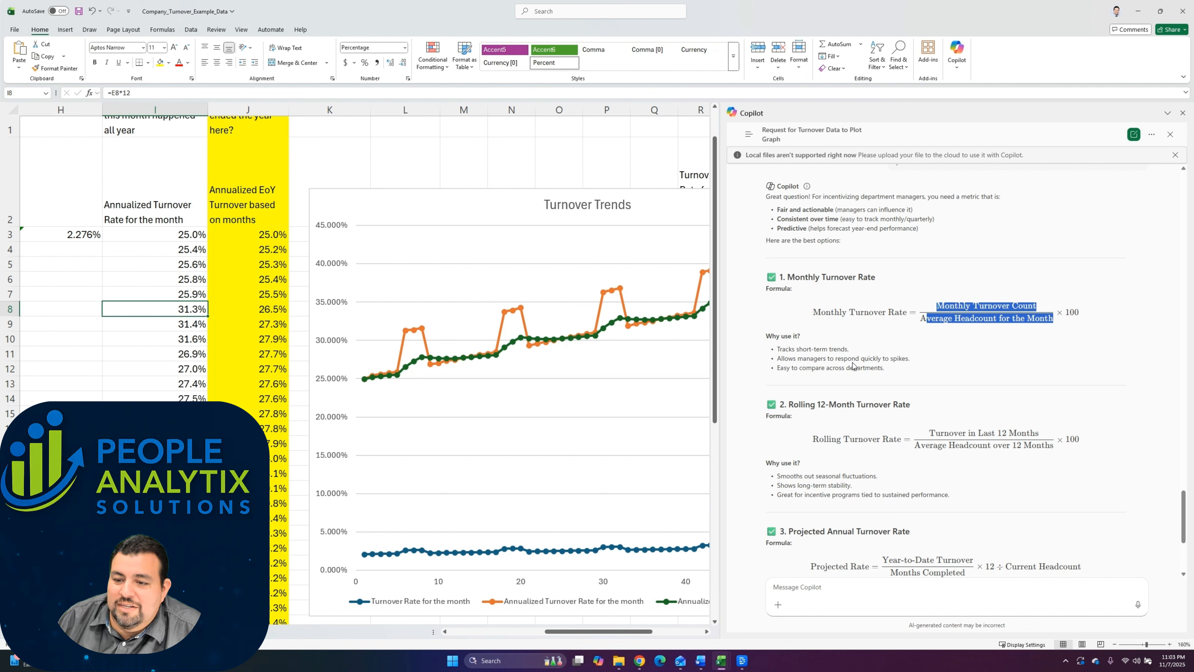
pyautogui.scroll(-1, 847, 309)
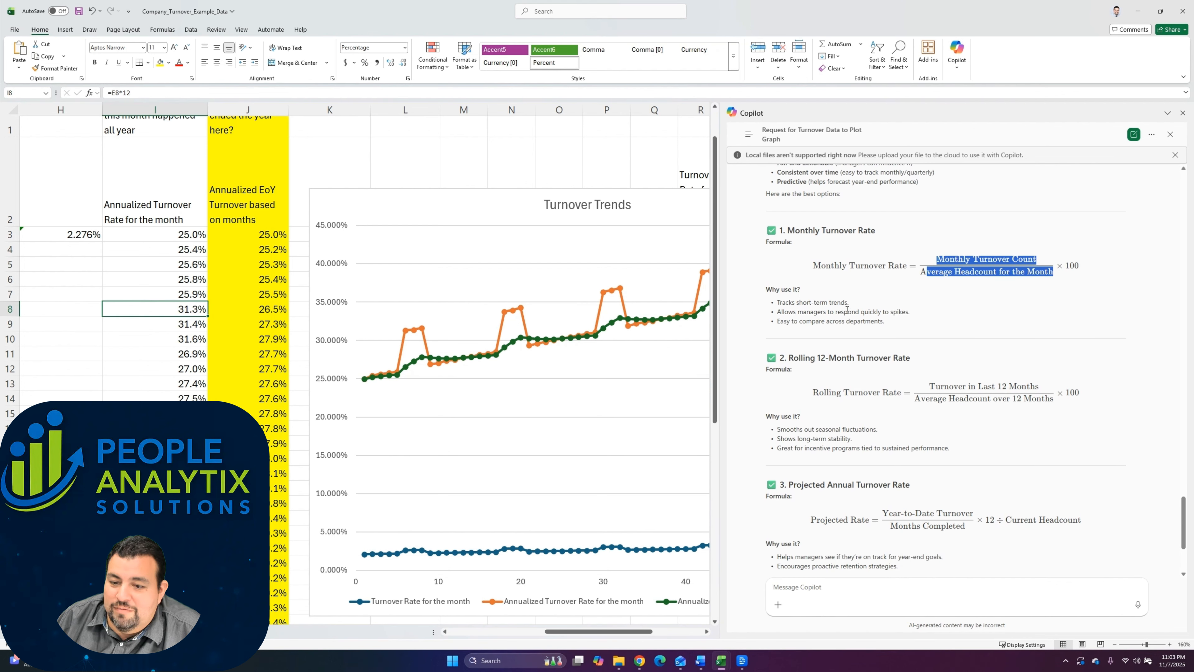
pyautogui.moveTo(909, 358); pyautogui.dragTo(783, 358)
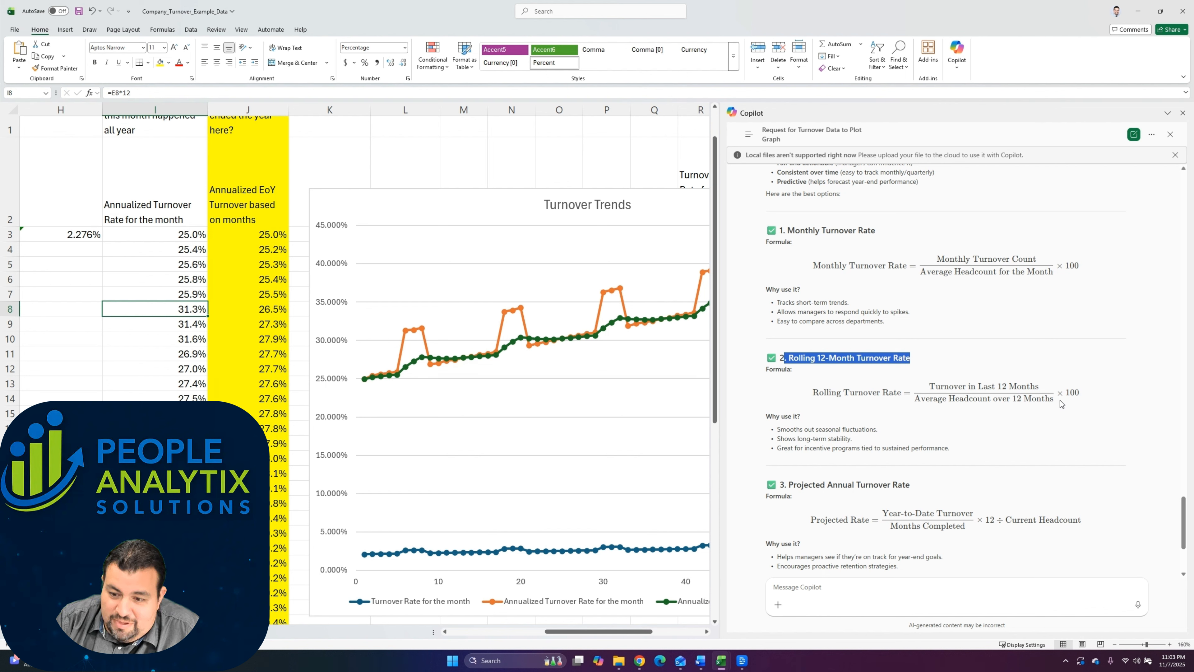
pyautogui.scroll(-2, 1060, 403)
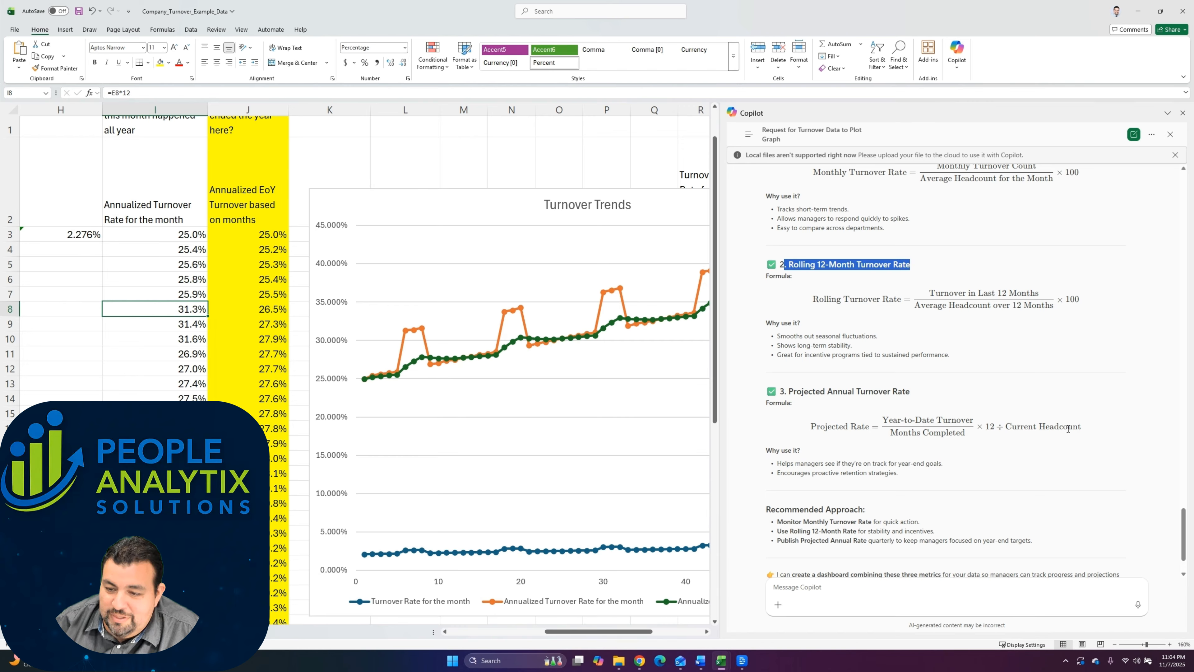
pyautogui.moveTo(1081, 427); pyautogui.dragTo(997, 427)
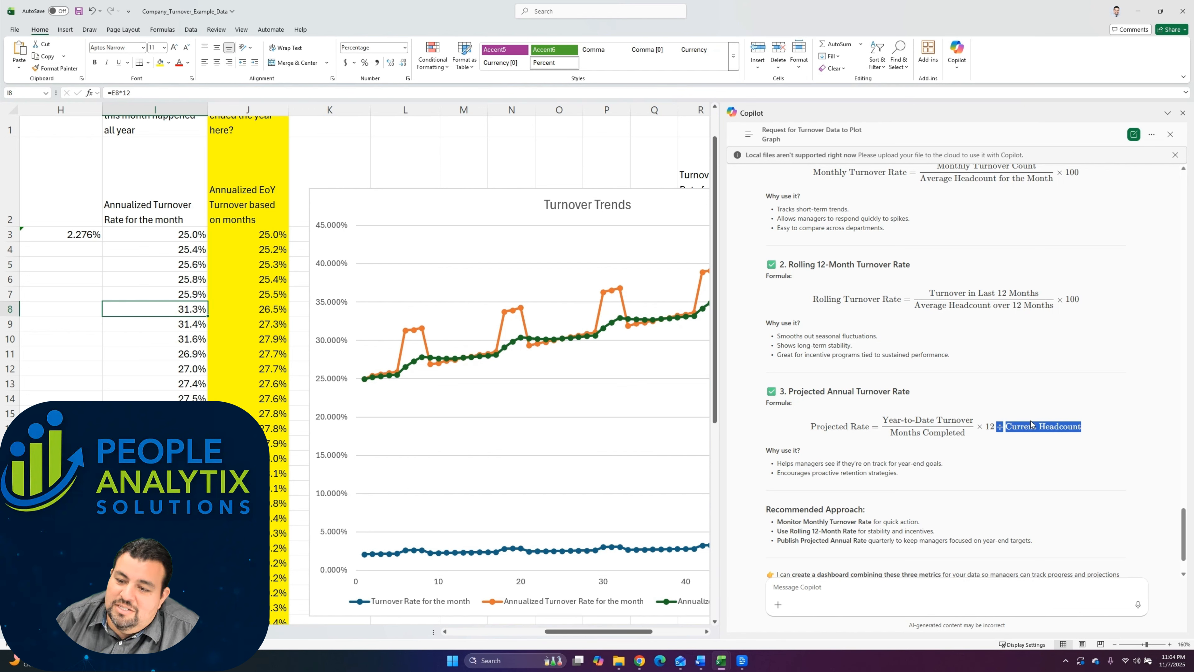
pyautogui.moveTo(973, 421); pyautogui.dragTo(885, 424)
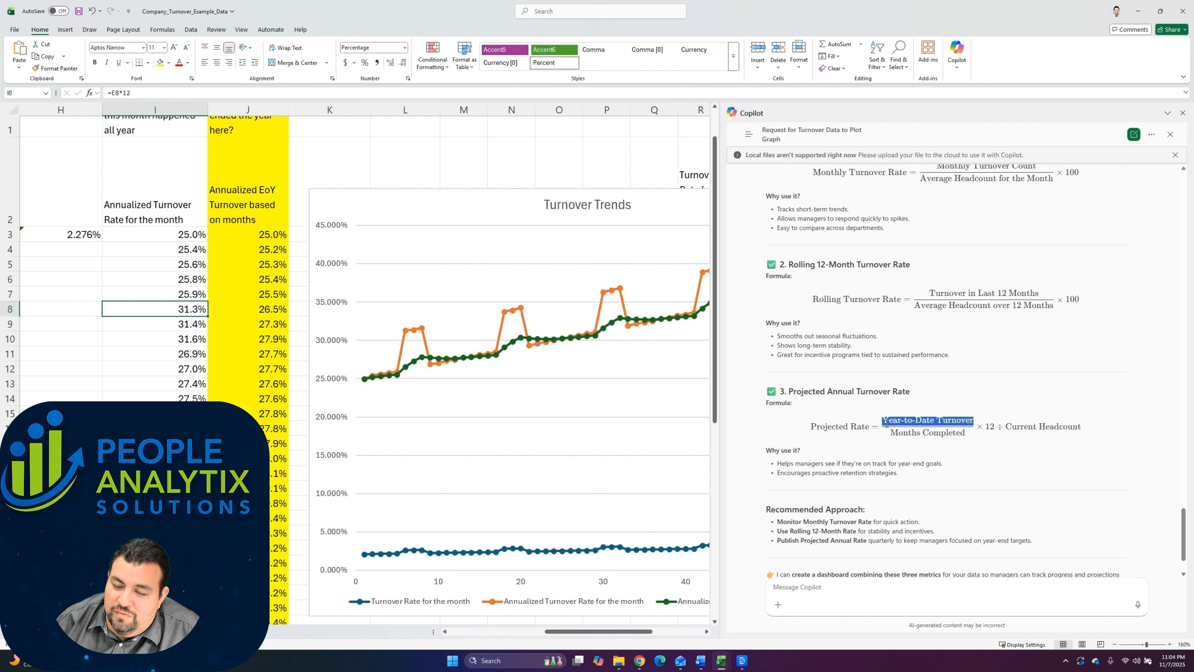
# Step: Compare the formula in cell J4 term by term with Copilot's Projected Annual Turnover Rate formula
pyautogui.click(237, 248)
pyautogui.moveTo(155, 93); pyautogui.dragTo(111, 92)
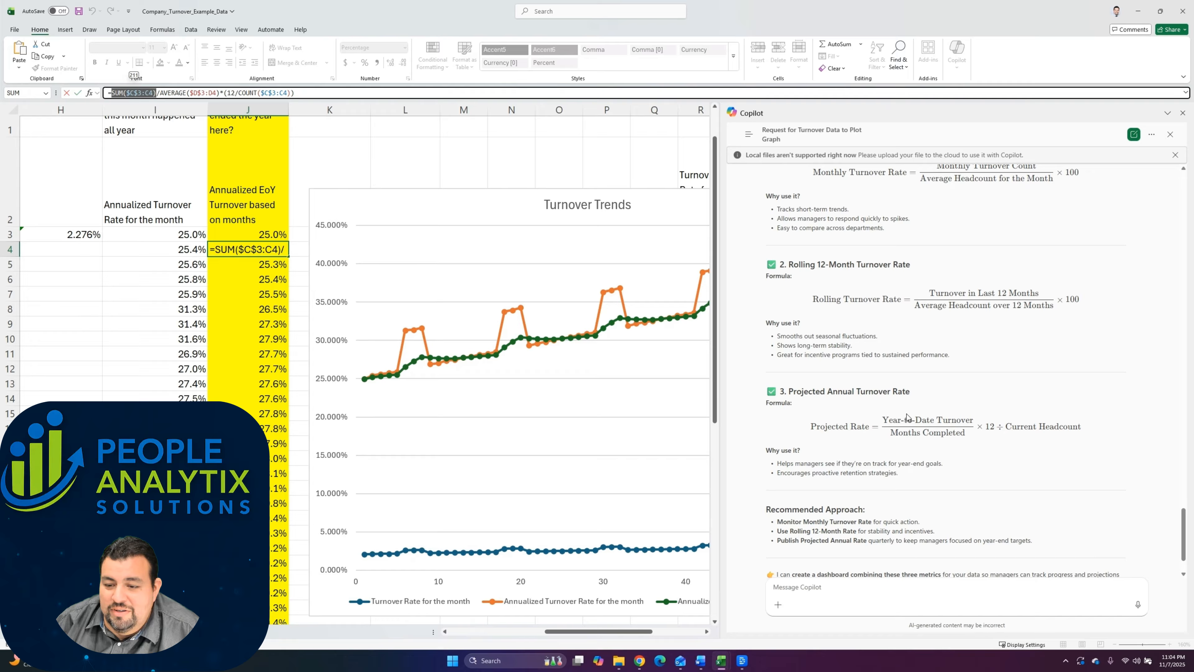
pyautogui.moveTo(969, 420); pyautogui.dragTo(888, 420)
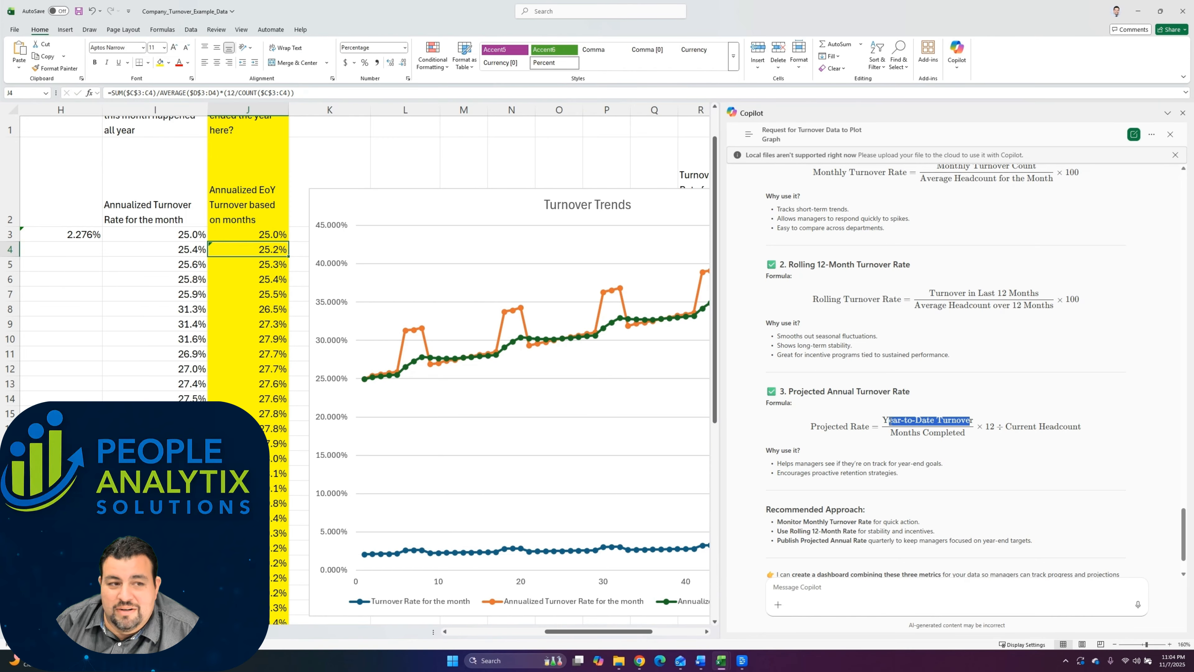
pyautogui.click(165, 94)
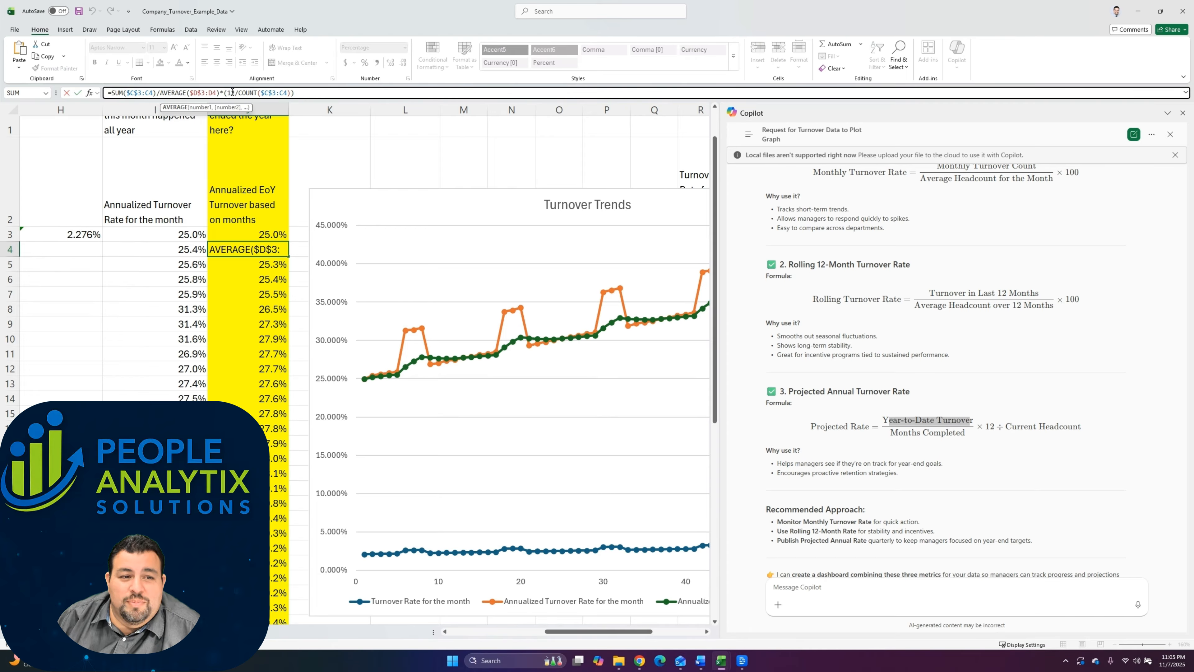
pyautogui.moveTo(236, 93); pyautogui.dragTo(228, 93)
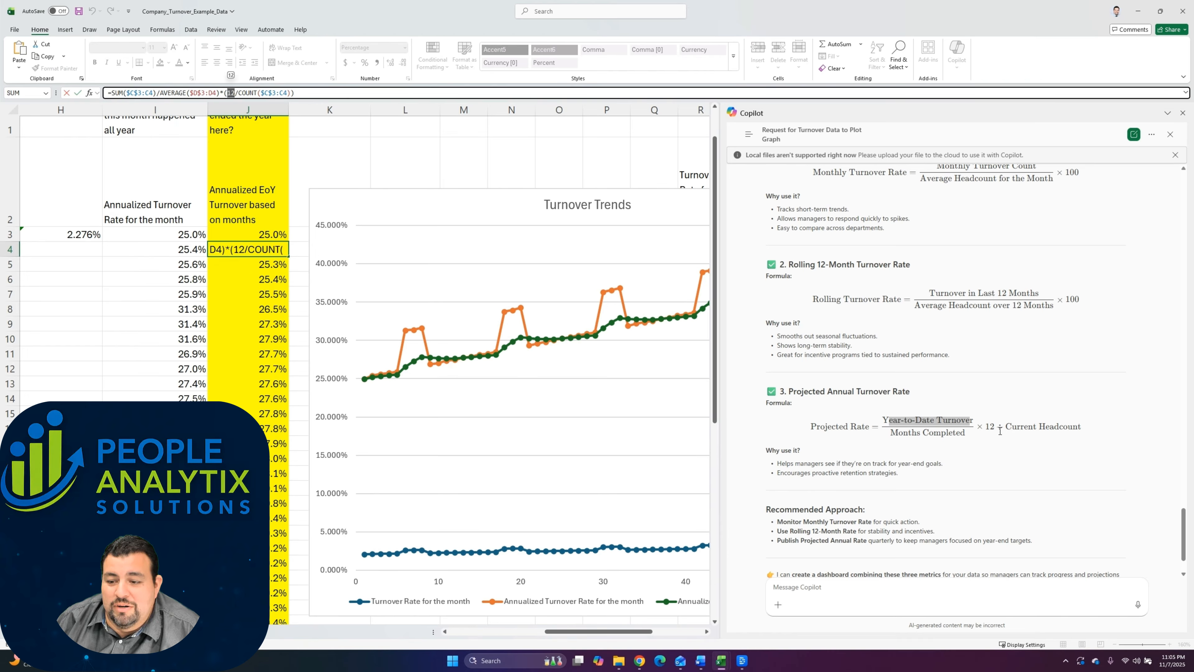
pyautogui.moveTo(995, 427); pyautogui.dragTo(989, 426)
pyautogui.click(967, 433)
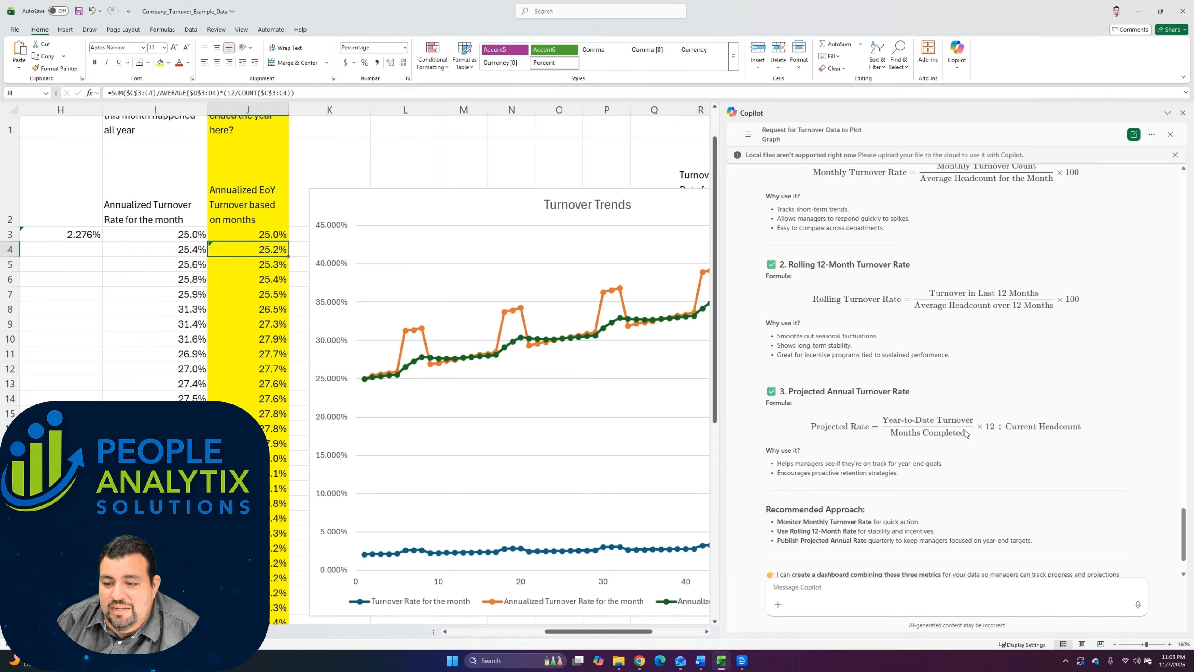
# Step: Check the year-to-date, 12-month and headcount terms of Copilot's projected rate against J4's formula, and read why the metric is suggested
pyautogui.doubleClick(922, 430)
pyautogui.moveTo(899, 430)
pyautogui.mouseDown()
pyautogui.moveTo(956, 443)
pyautogui.moveTo(904, 438)
pyautogui.mouseUp()
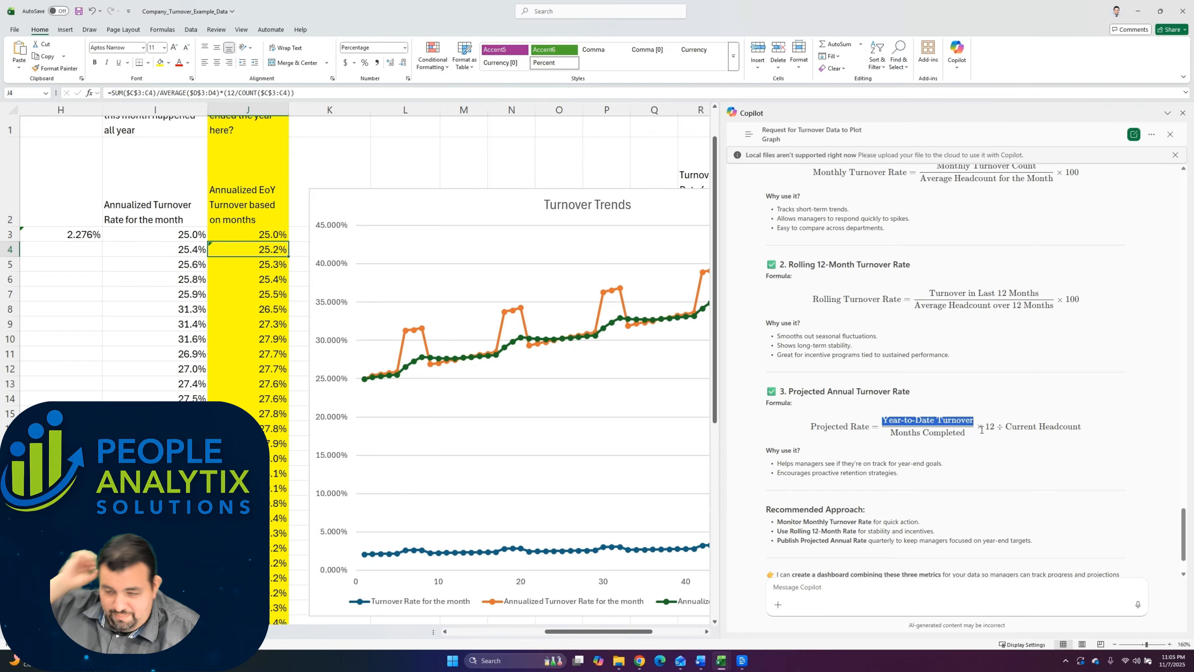
pyautogui.moveTo(228, 93); pyautogui.dragTo(292, 93)
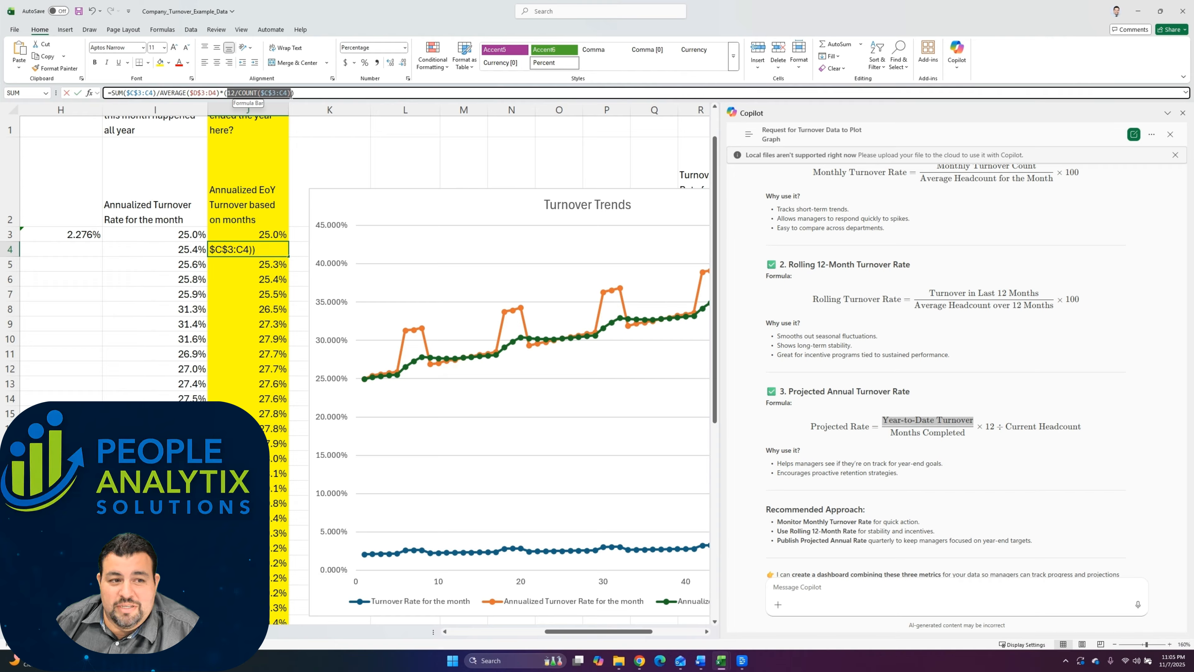
pyautogui.click(1032, 429)
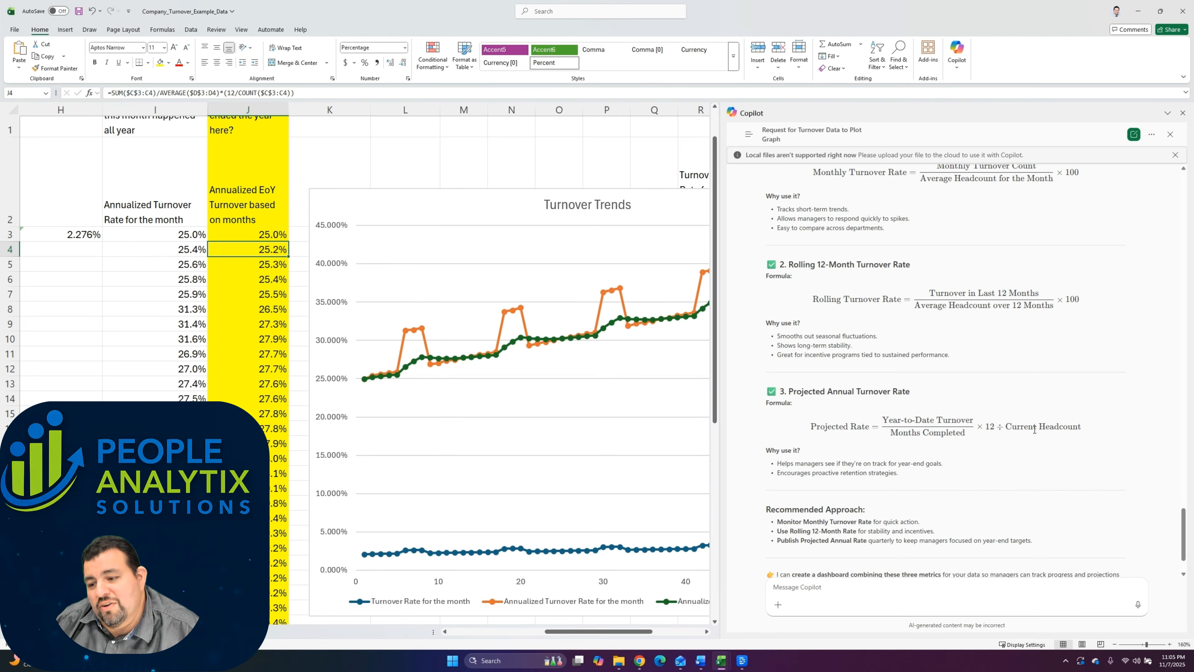
pyautogui.moveTo(1081, 428); pyautogui.dragTo(1007, 422)
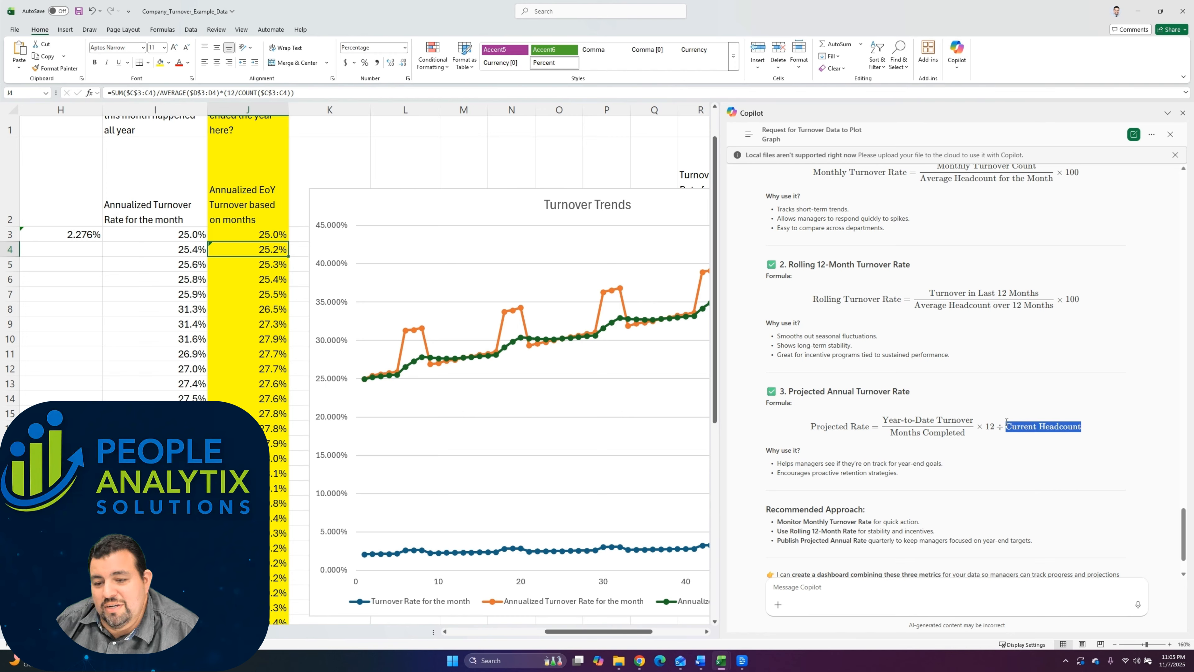
pyautogui.moveTo(219, 93); pyautogui.dragTo(161, 93)
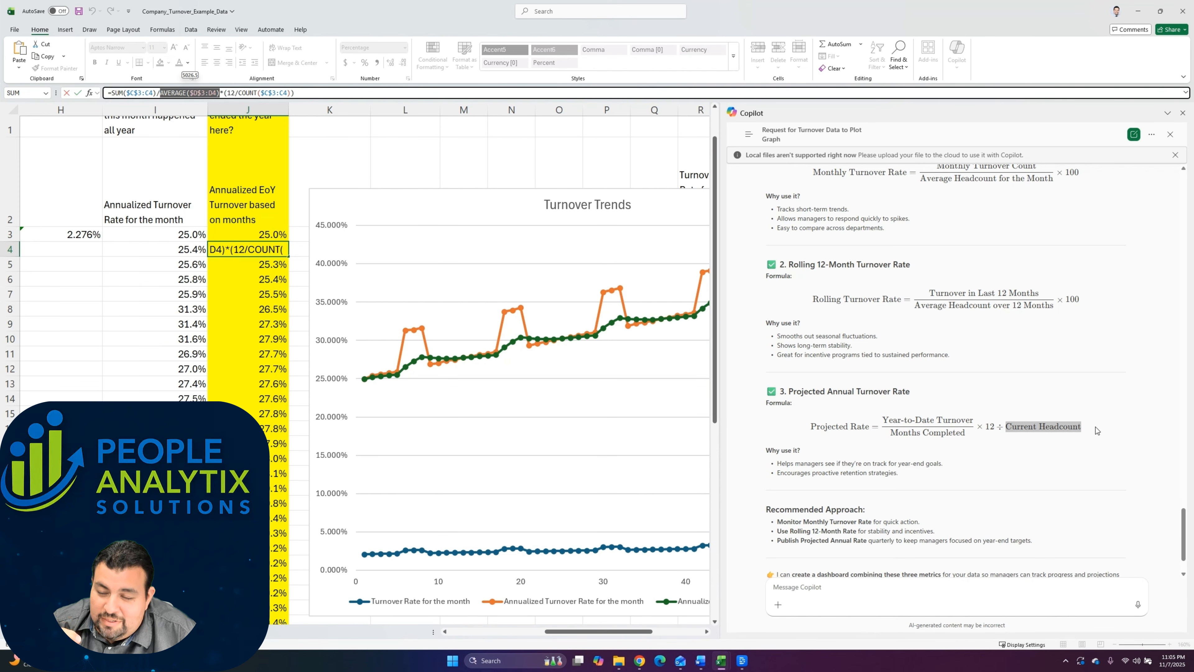
pyautogui.scroll(-1, 1095, 426)
pyautogui.moveTo(777, 400)
pyautogui.mouseDown()
pyautogui.moveTo(947, 405)
pyautogui.moveTo(759, 398)
pyautogui.mouseUp()
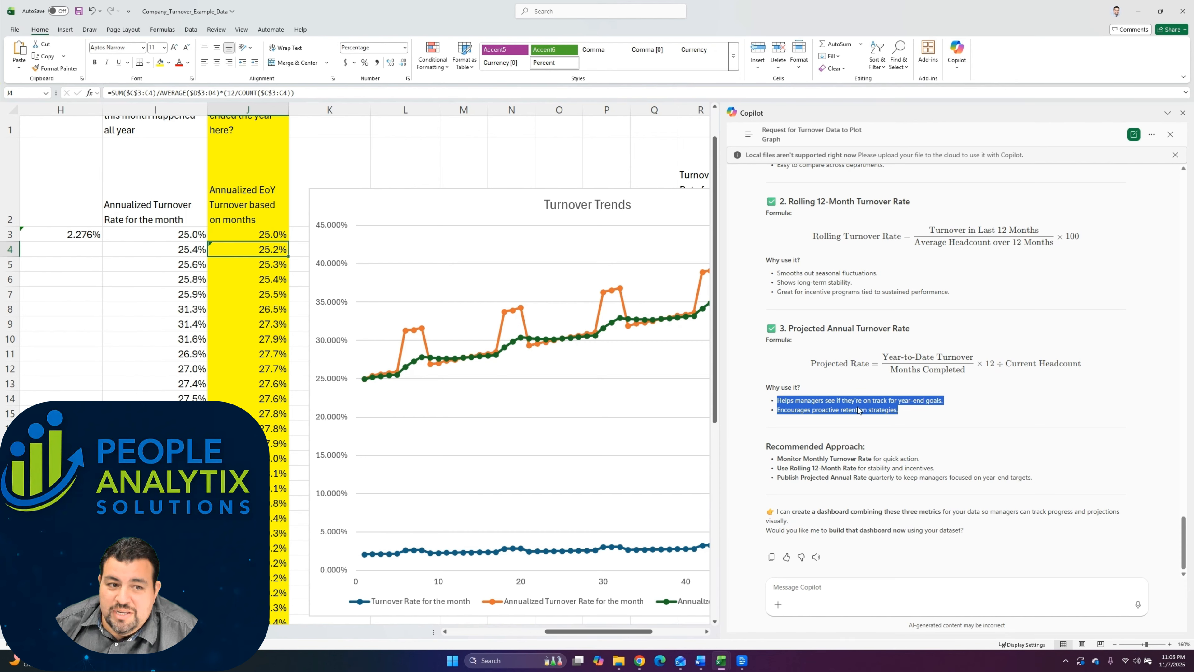
# Step: Append "(Projected Annual Turnover Rate)", copied from Copilot's heading, to the "Annualized EoY Turnover based on months" header in cell J2
pyautogui.moveTo(910, 328); pyautogui.dragTo(788, 335)
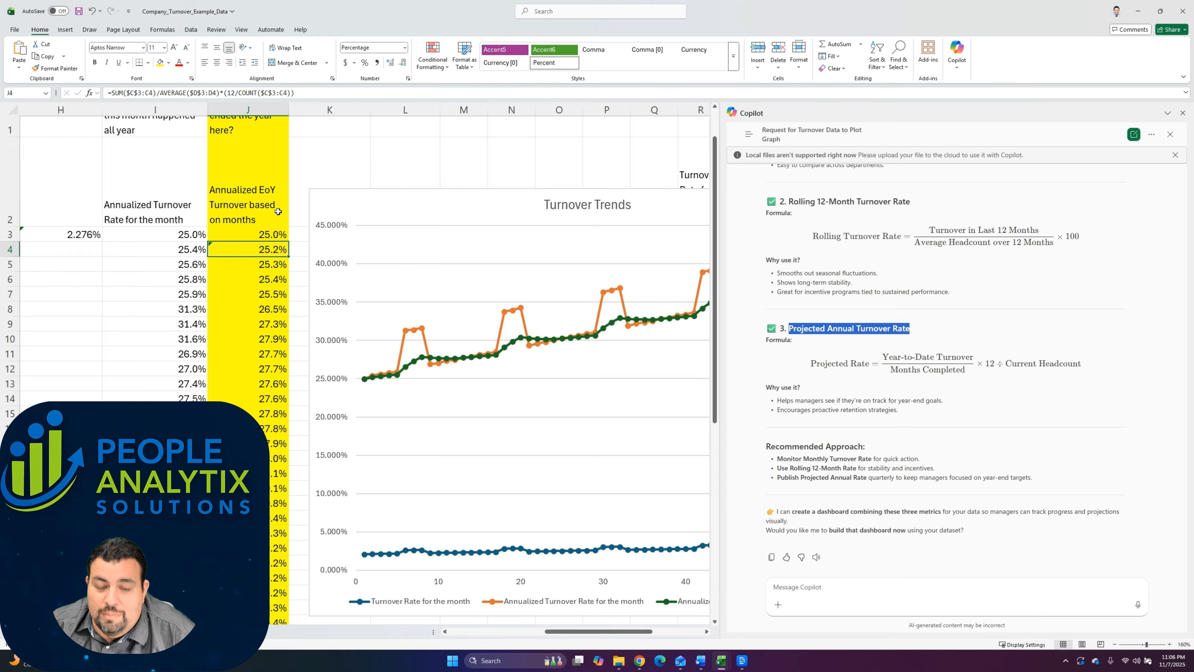
pyautogui.click(867, 341)
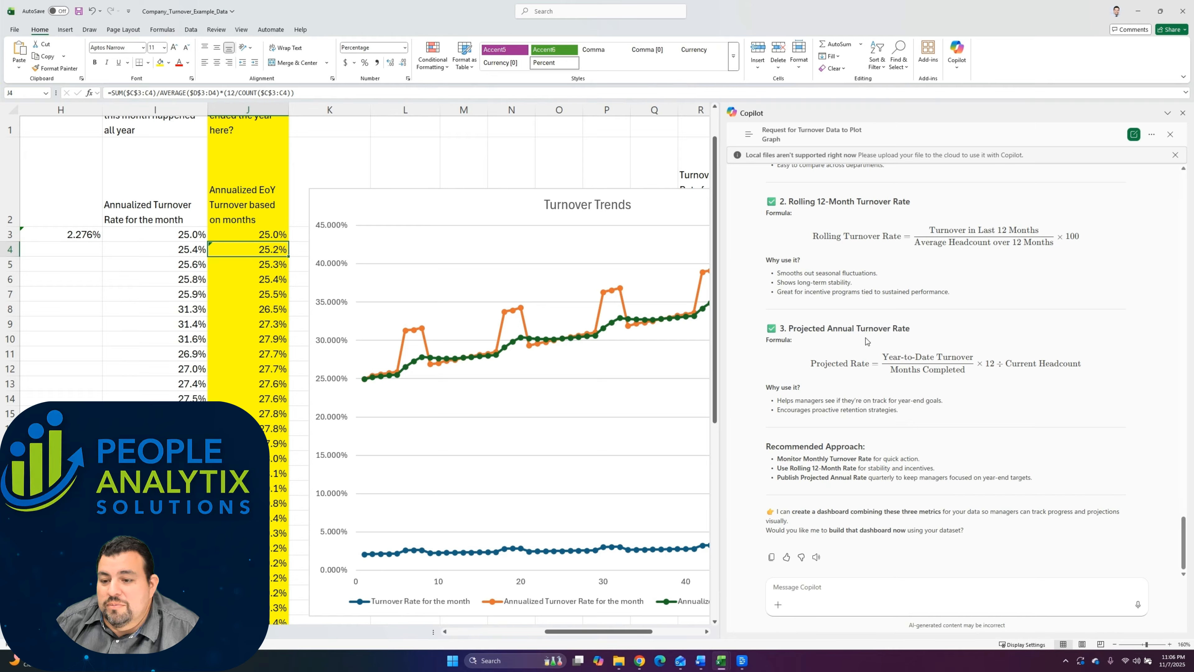
pyautogui.moveTo(910, 329); pyautogui.dragTo(787, 333)
pyautogui.hotkey('ctrl', 'c')
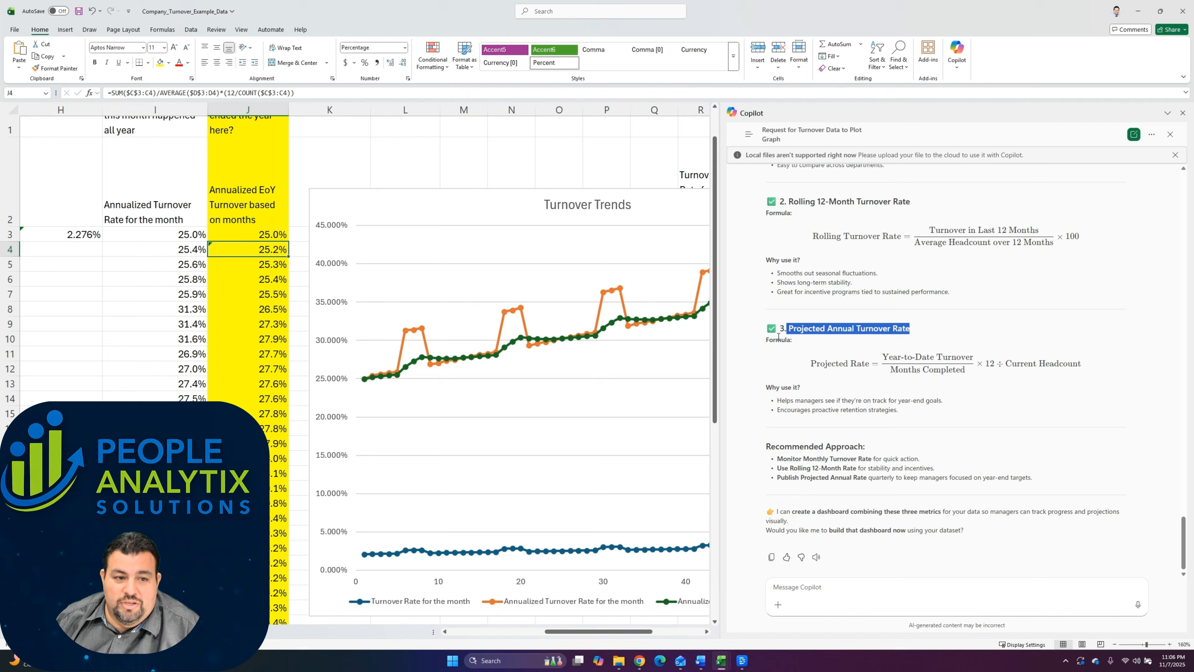
pyautogui.click(228, 196)
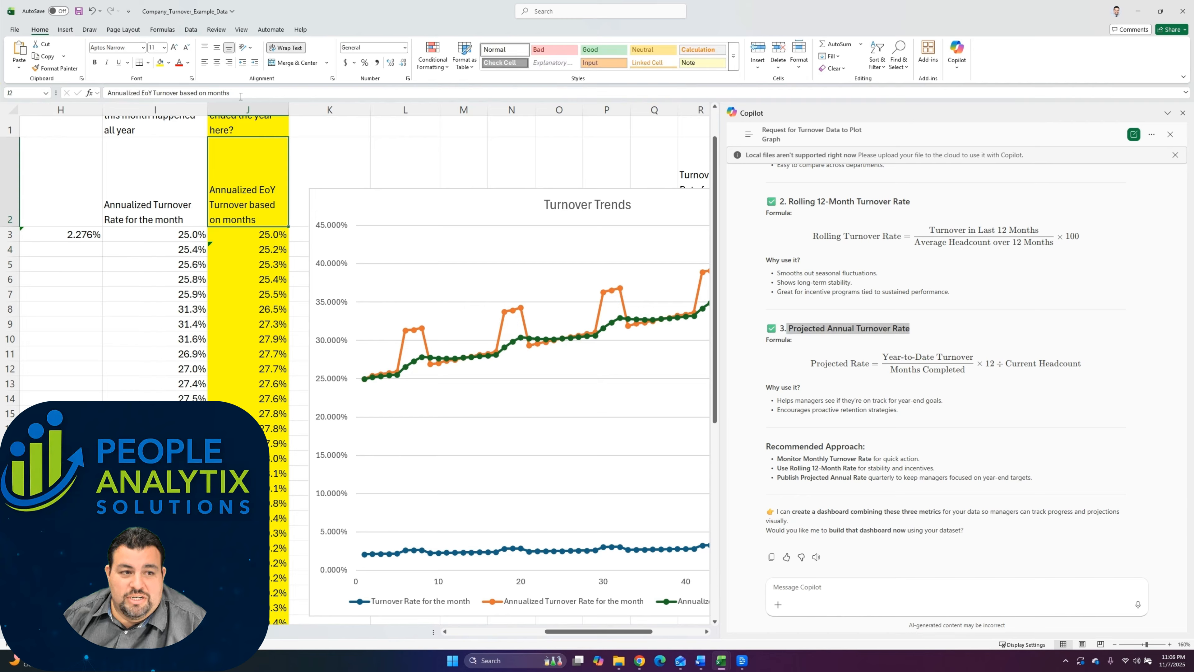
pyautogui.moveTo(230, 93); pyautogui.dragTo(18, 96)
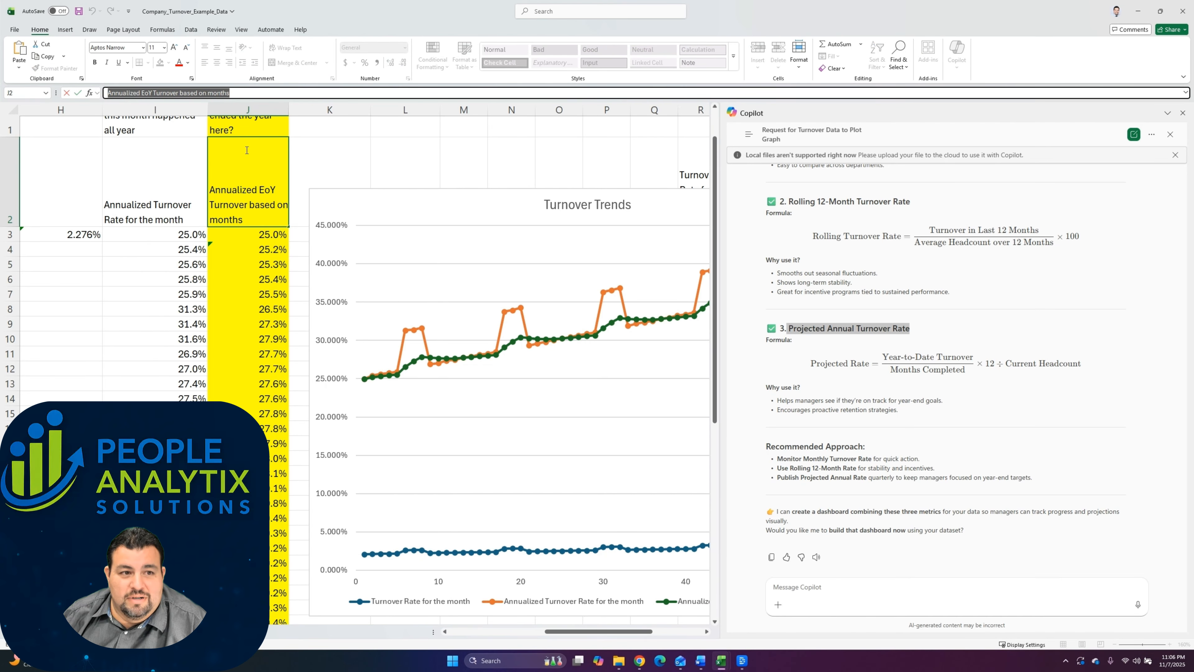
pyautogui.click(241, 93)
pyautogui.write('(')
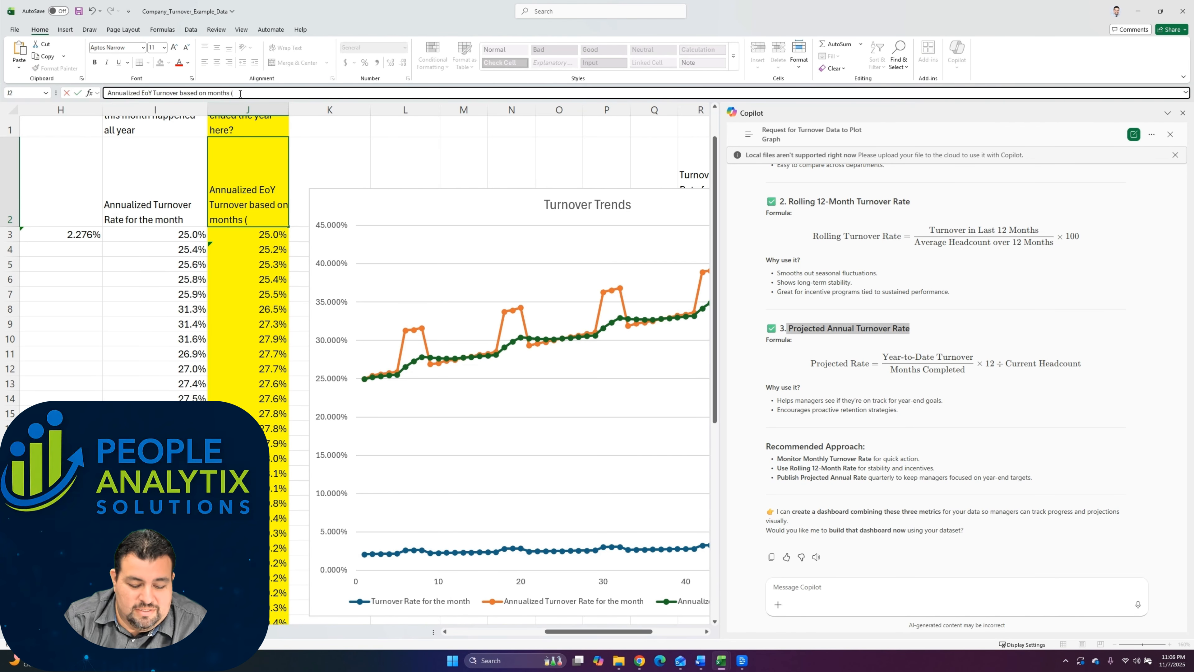
pyautogui.hotkey('ctrl', 'v')
pyautogui.write(')')
pyautogui.press('Return')
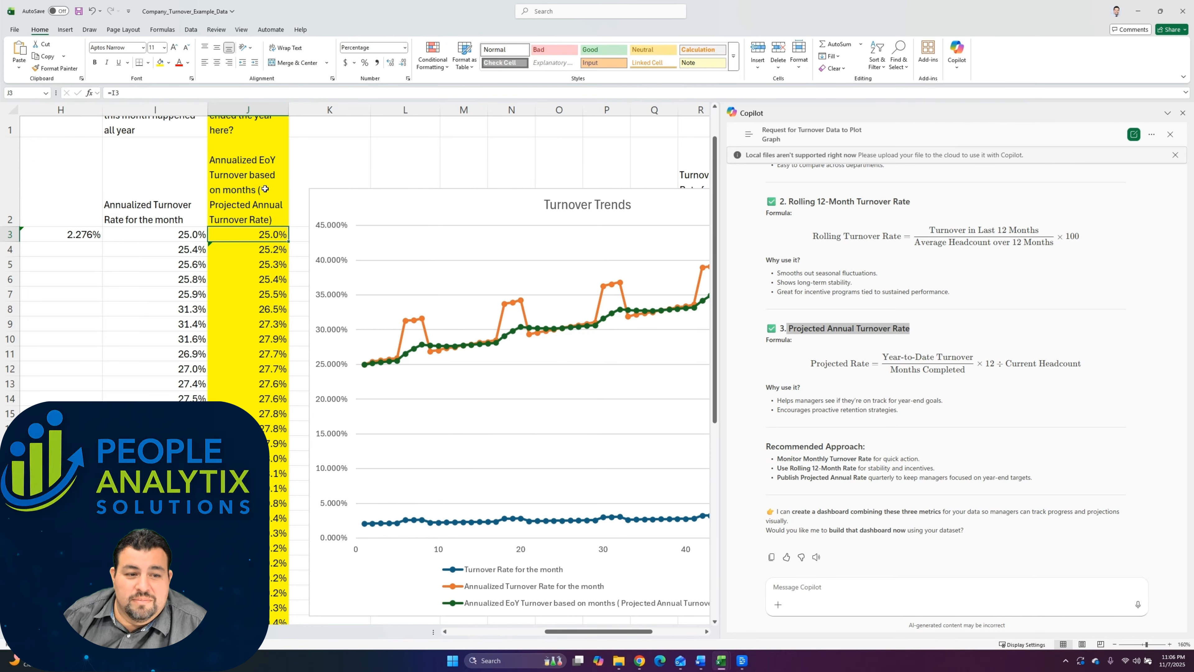
# Step: Read Copilot's Recommended Approach for the monthly, rolling 12-month and projected annual turnover rates
pyautogui.moveTo(766, 327); pyautogui.dragTo(898, 409)
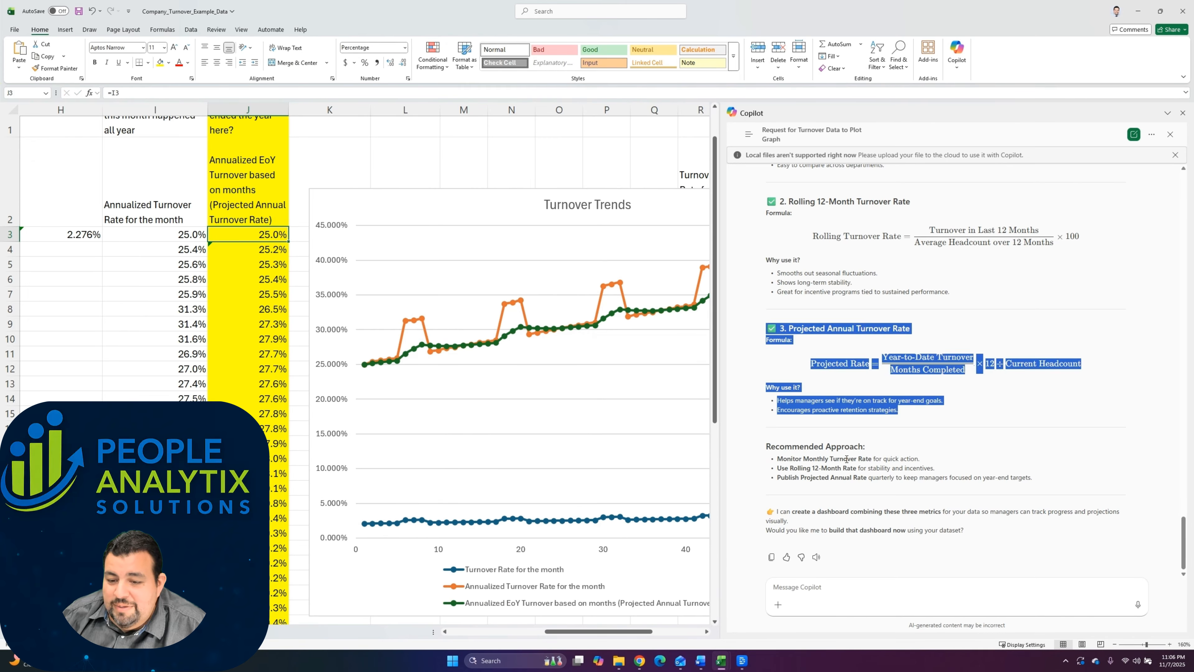
pyautogui.moveTo(844, 459); pyautogui.dragTo(764, 460)
pyautogui.moveTo(938, 469); pyautogui.dragTo(777, 472)
pyautogui.click(777, 472)
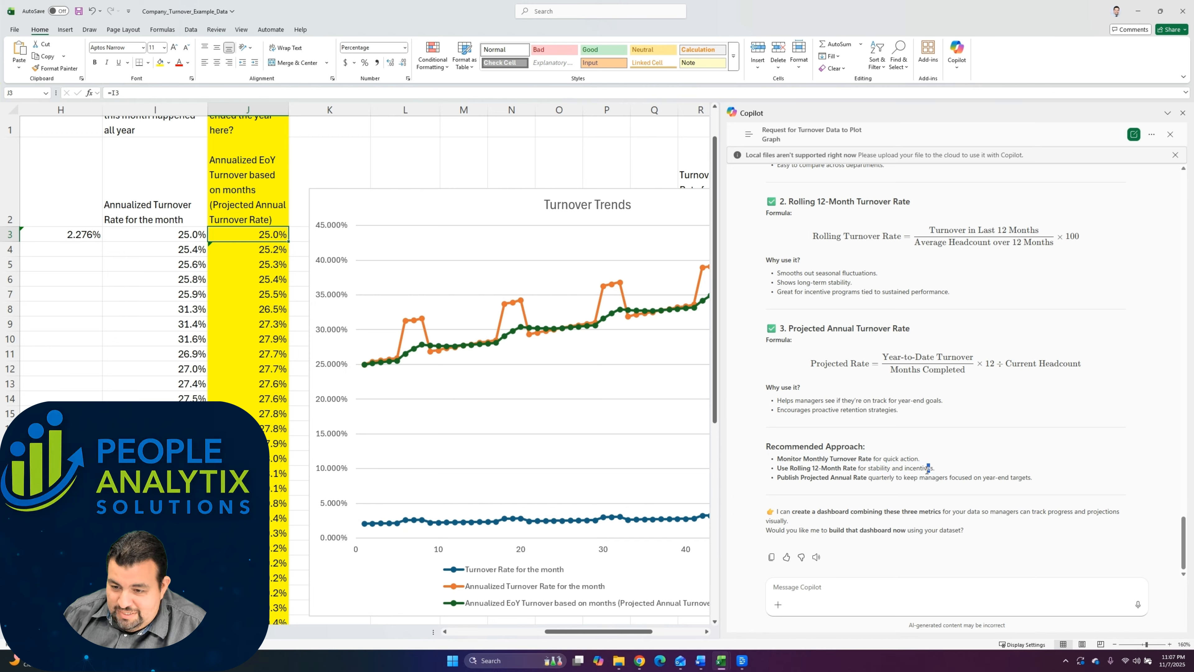
pyautogui.moveTo(1033, 477); pyautogui.dragTo(760, 488)
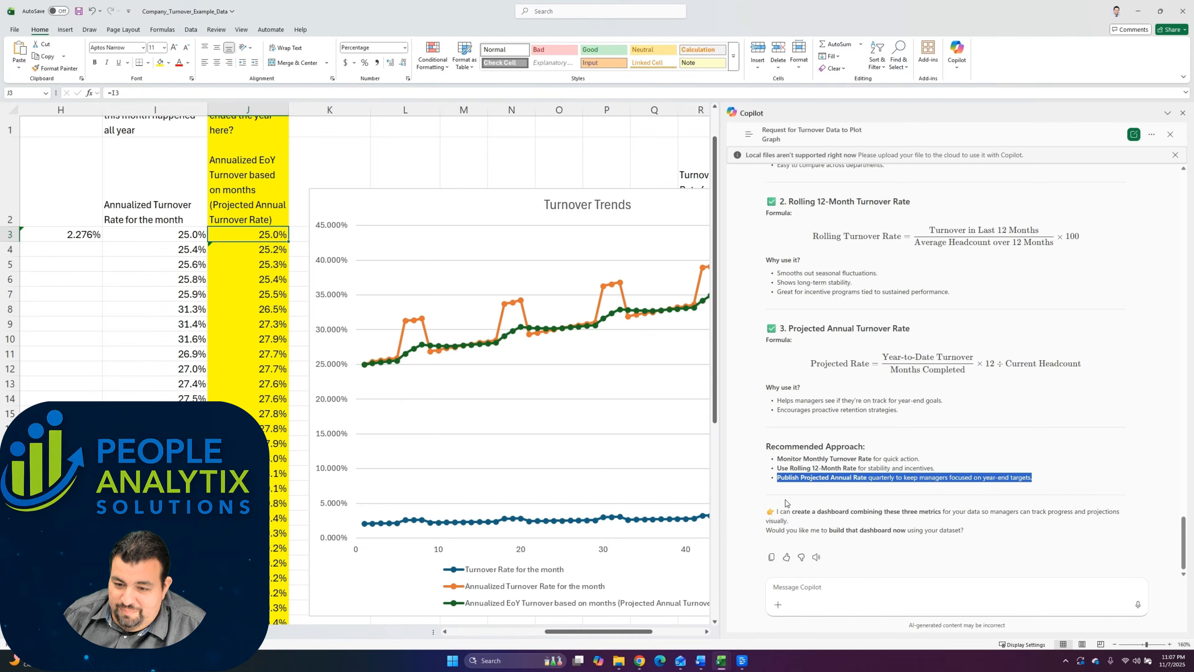
pyautogui.click(929, 462)
pyautogui.moveTo(773, 465); pyautogui.dragTo(772, 459)
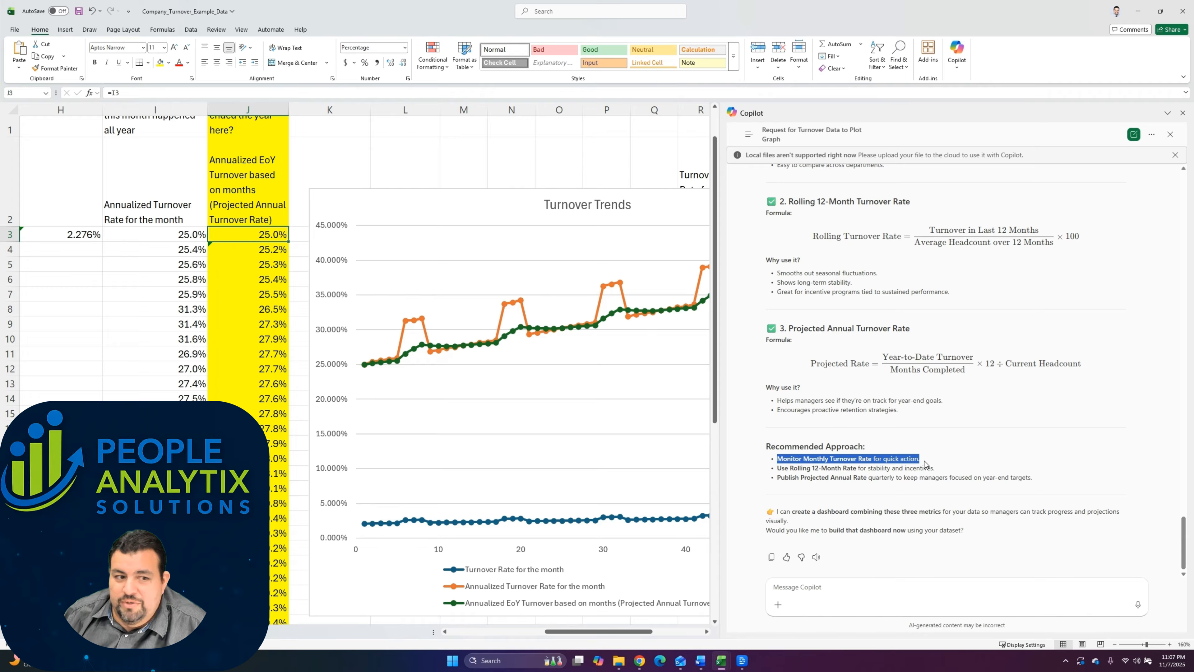
# Step: Review the monthly turnover rates in E3:E10 and find their series in the Turnover Trends chart
pyautogui.hscroll(-3, 115, 251)
pyautogui.moveTo(96, 234); pyautogui.dragTo(131, 338)
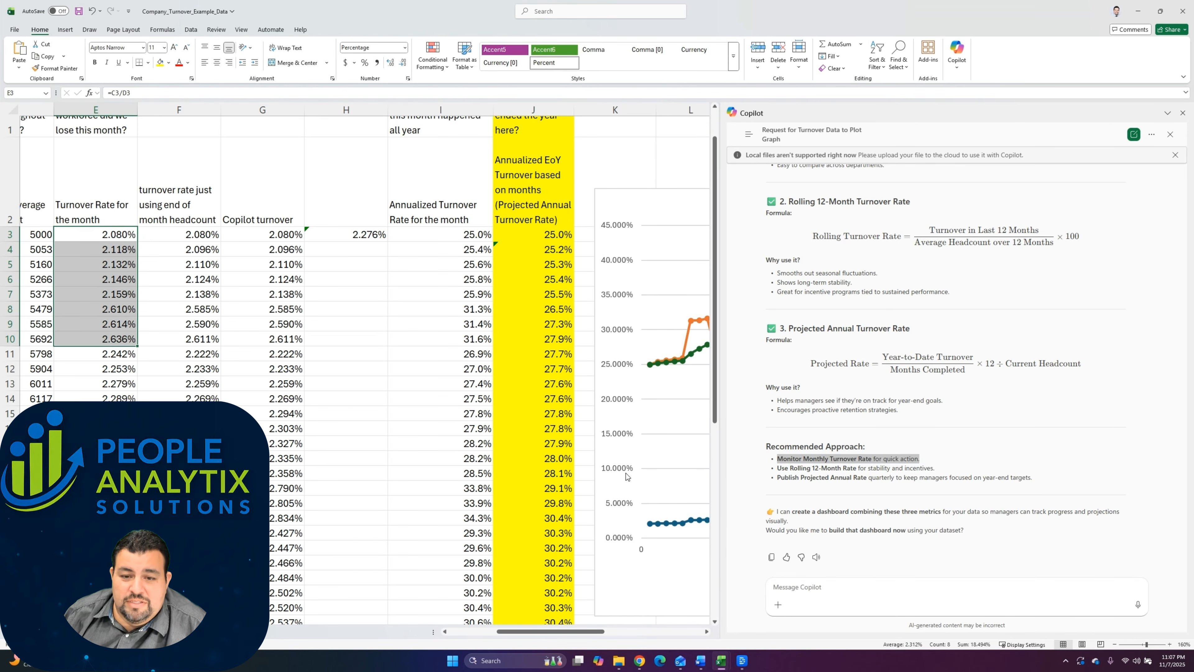
pyautogui.hscroll(4, 481, 484)
pyautogui.hscroll(-3, 467, 480)
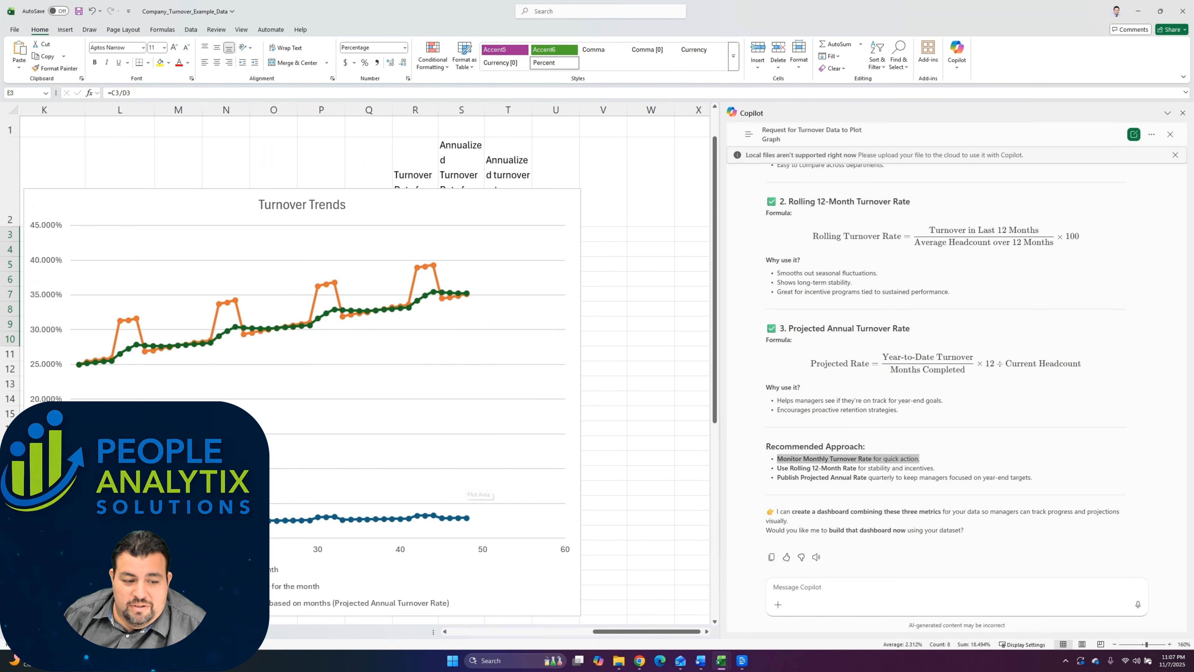
# Step: Set the maximum bound of the Turnover Trends chart's vertical axis to 0.05
pyautogui.click(470, 493)
pyautogui.doubleClick(47, 423)
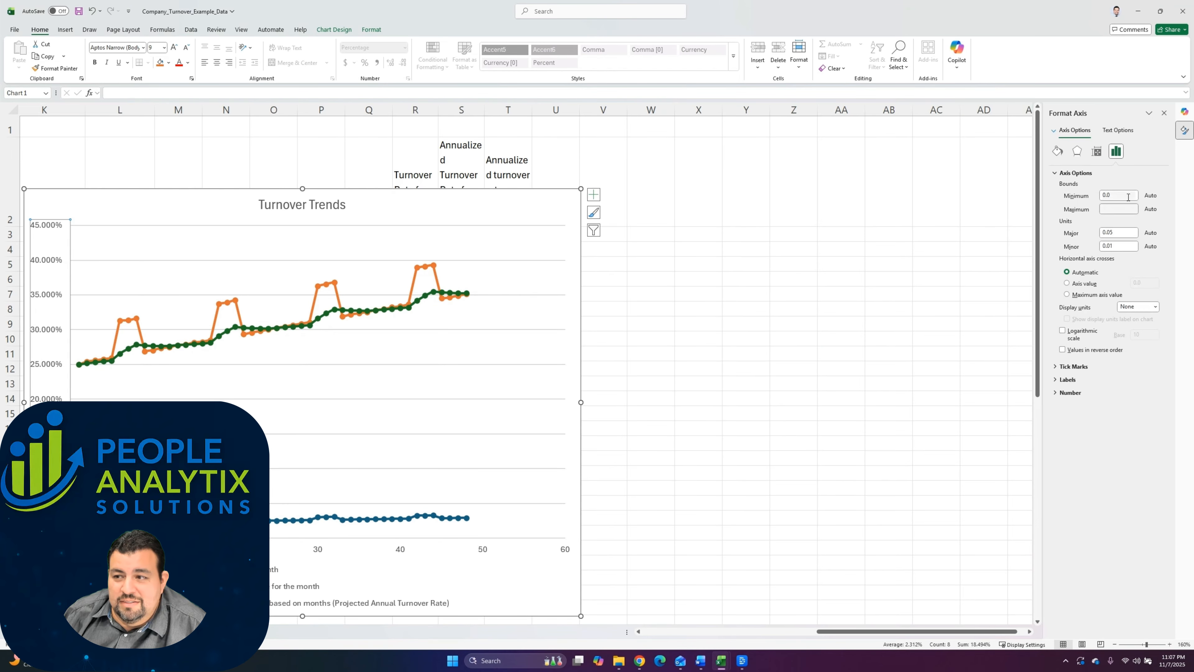
pyautogui.click(1115, 209)
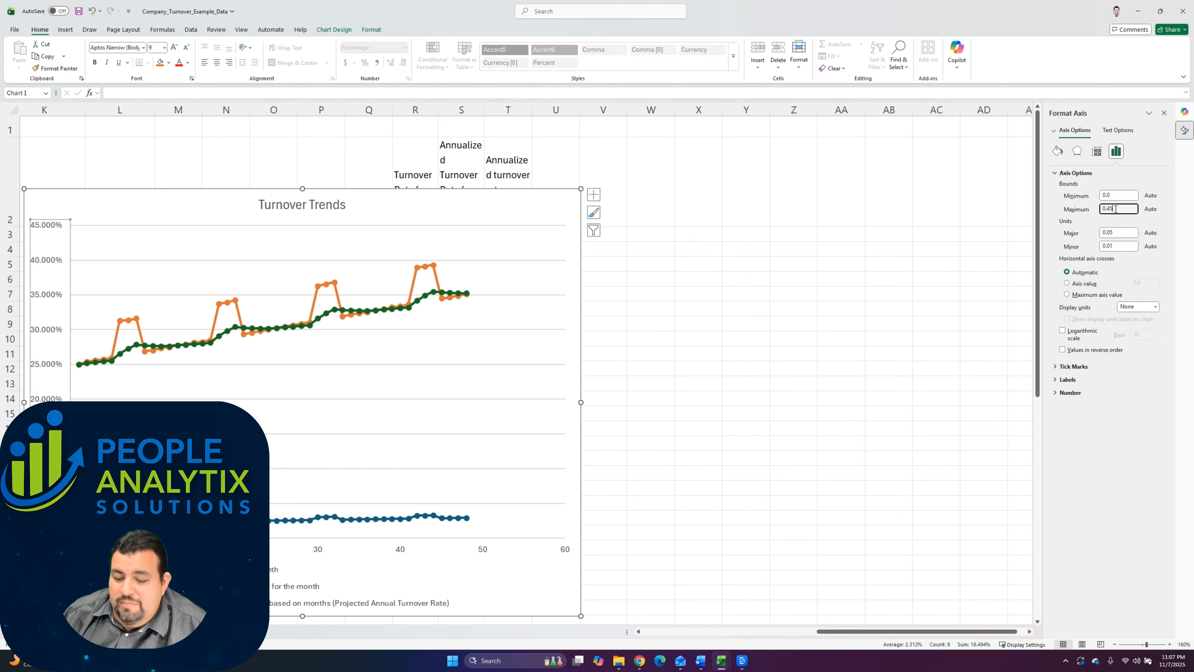
pyautogui.press('BackSpace')
pyautogui.press('BackSpace')
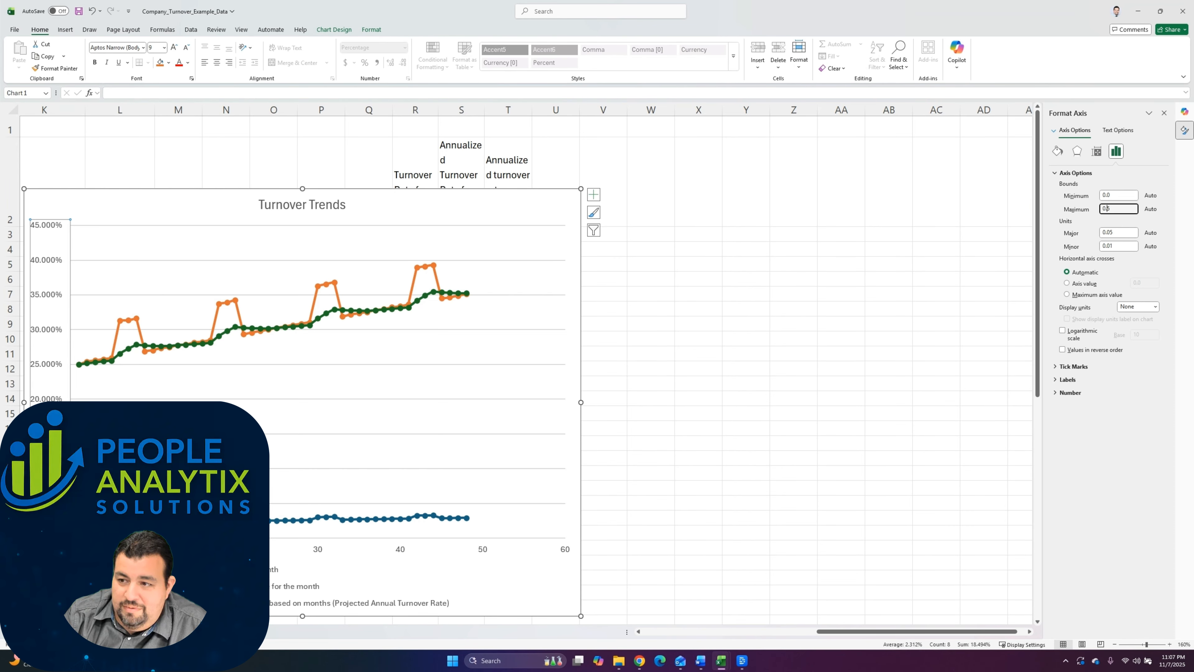
pyautogui.write('05')
pyautogui.press('Return')
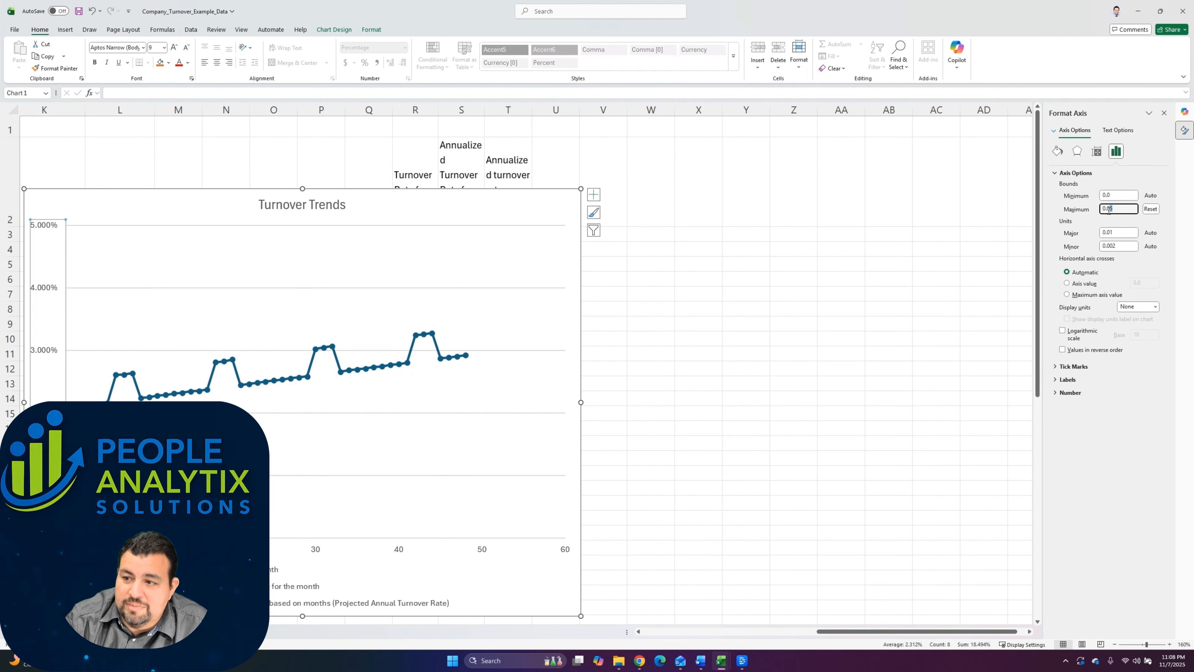
# Step: Set the vertical axis maximum back to 0.45 and return to the Copilot conversation
pyautogui.write('4')
pyautogui.press('Return')
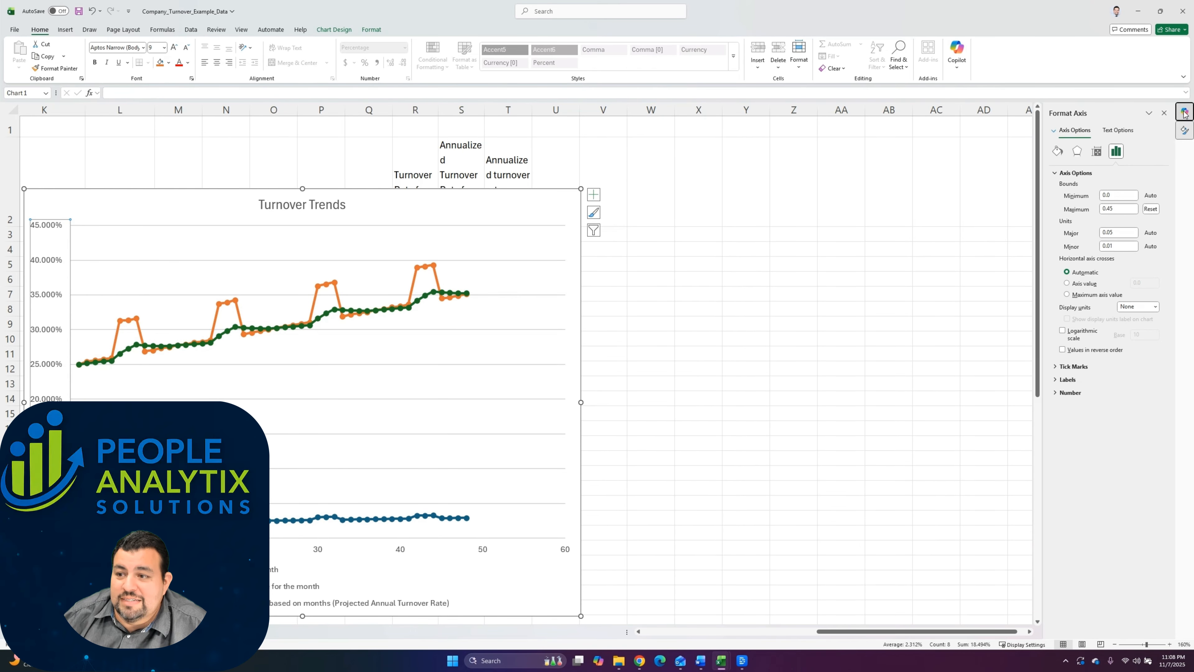
pyautogui.click(1163, 114)
# Step: Compare Copilot's Annualized Turnover Rate chart by month with the annualized series in the Turnover Trends chart
pyautogui.scroll(15, 870, 301)
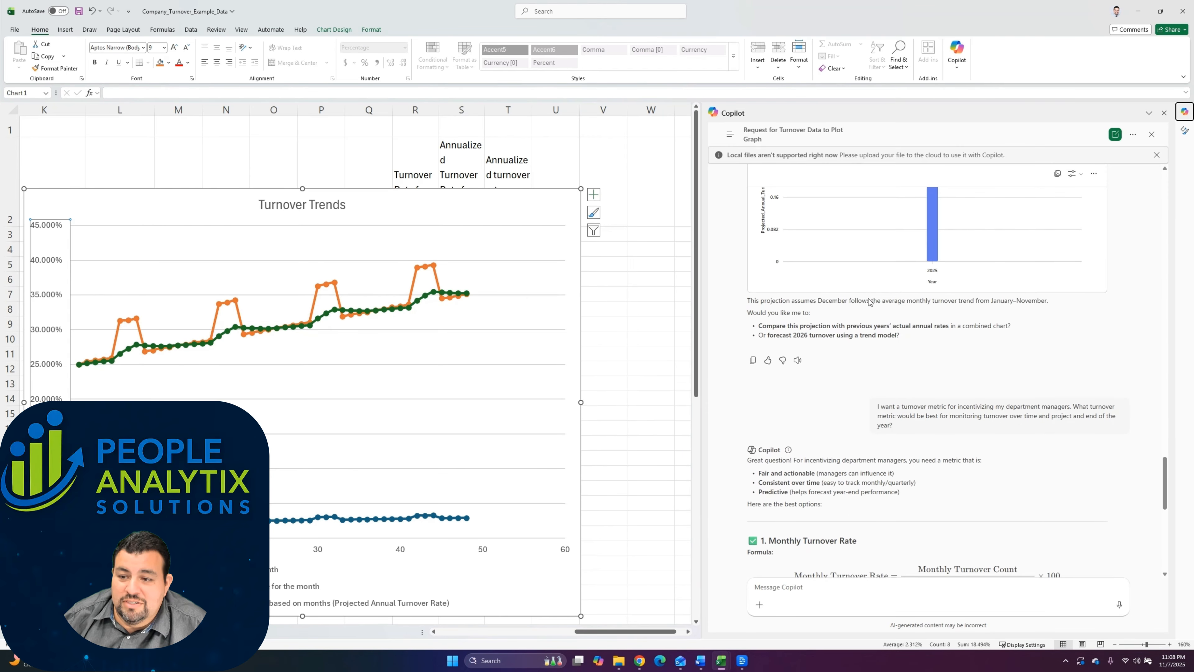
pyautogui.scroll(-5, 870, 301)
pyautogui.scroll(10, 870, 310)
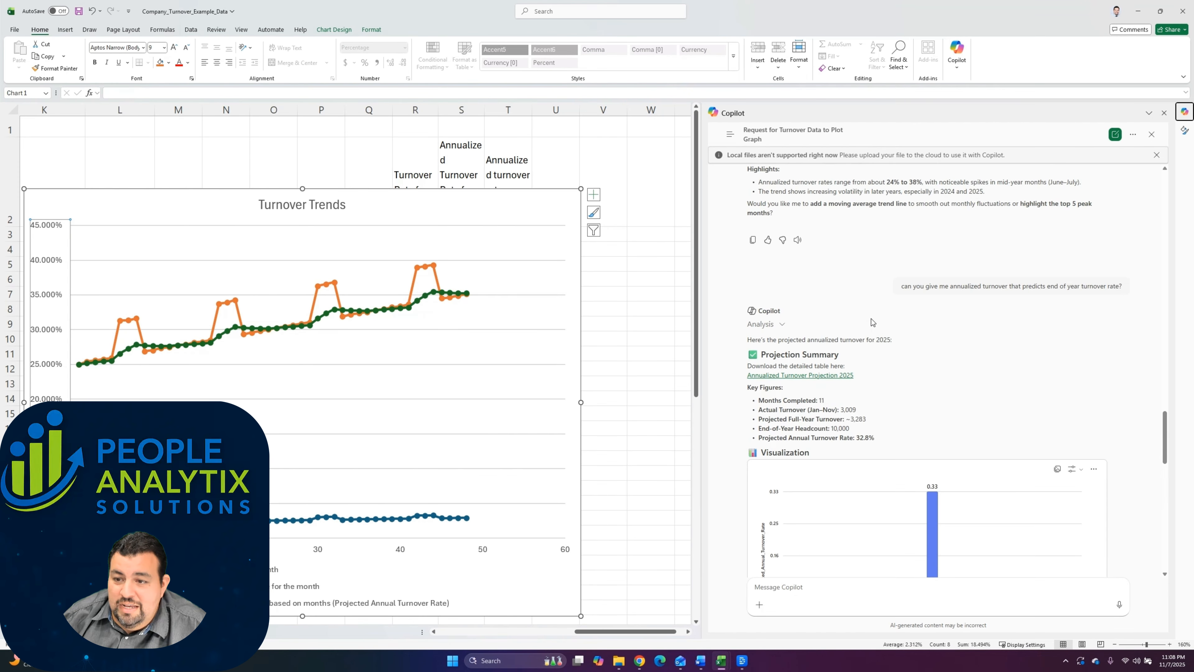
pyautogui.scroll(5, 871, 322)
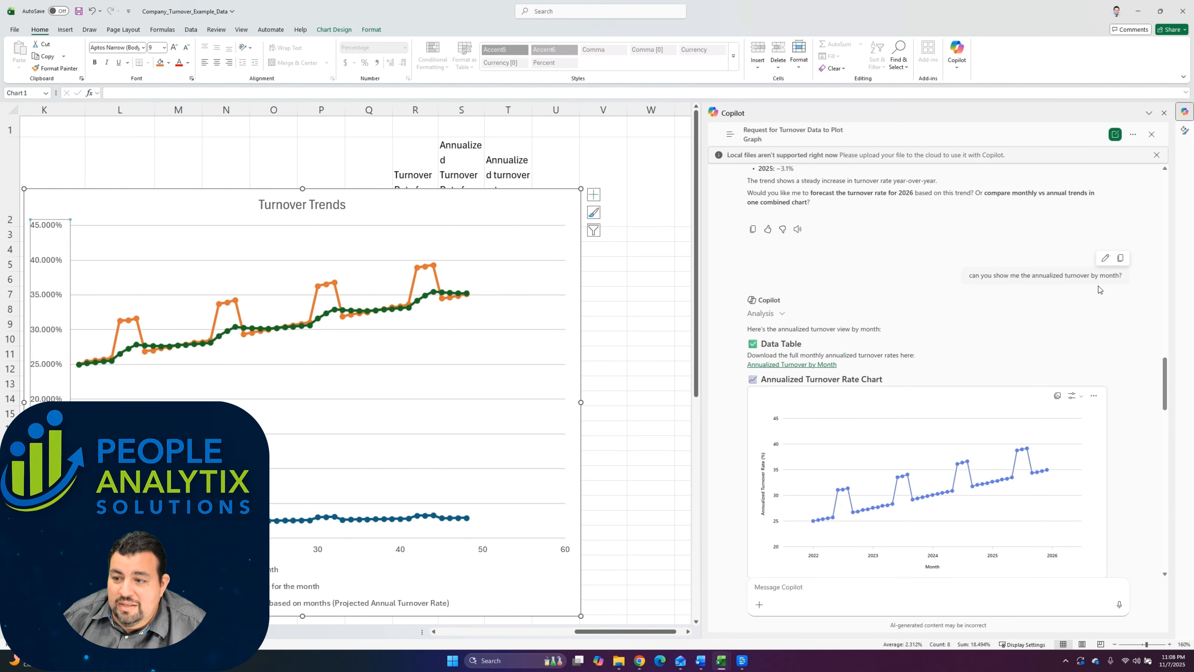
pyautogui.moveTo(1119, 277); pyautogui.dragTo(962, 281)
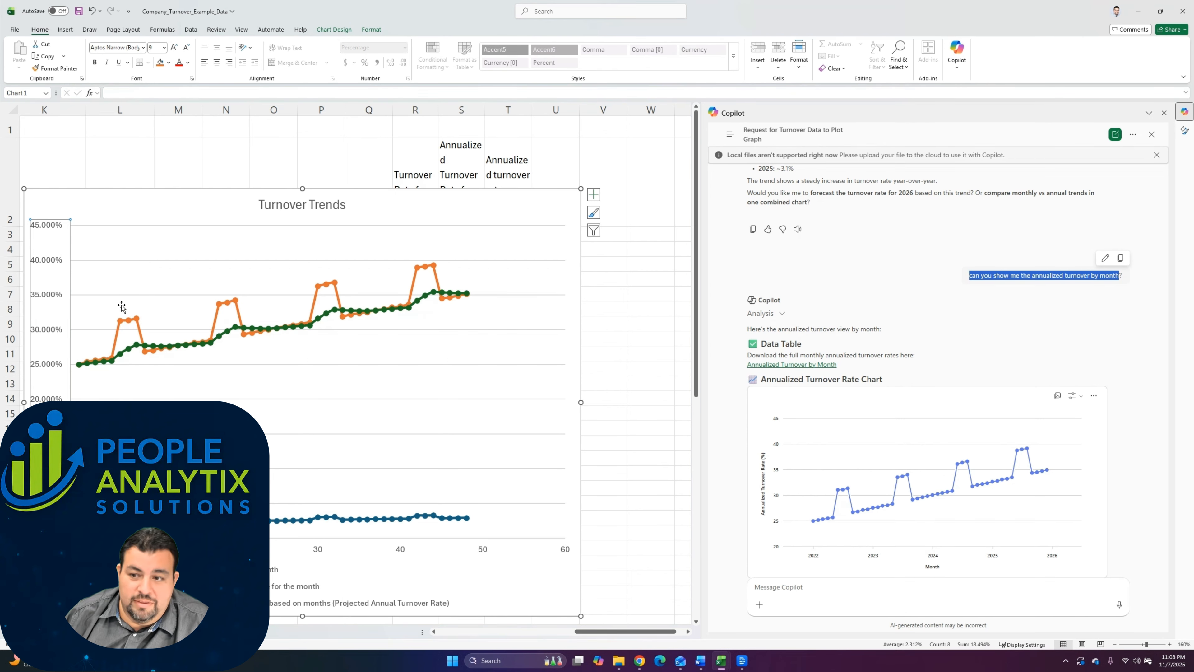
pyautogui.scroll(-1, 750, 345)
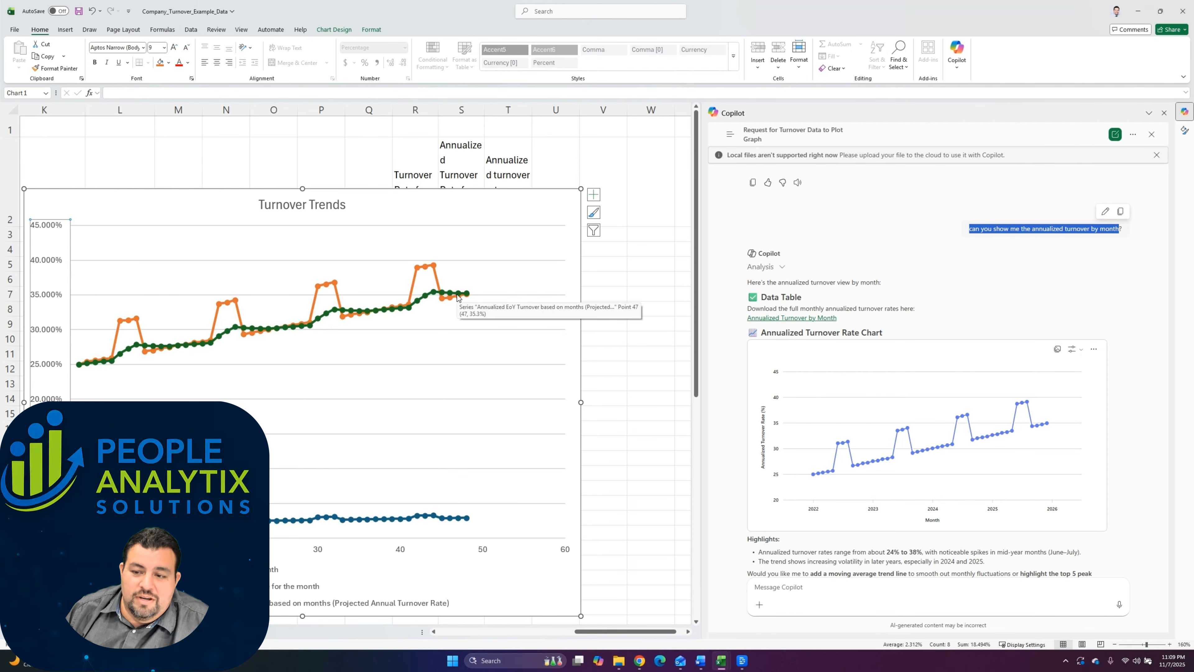
# Step: Examine the Current Headcount divisor in Copilot's Projected Annual Turnover Rate formula
pyautogui.scroll(-10, 872, 346)
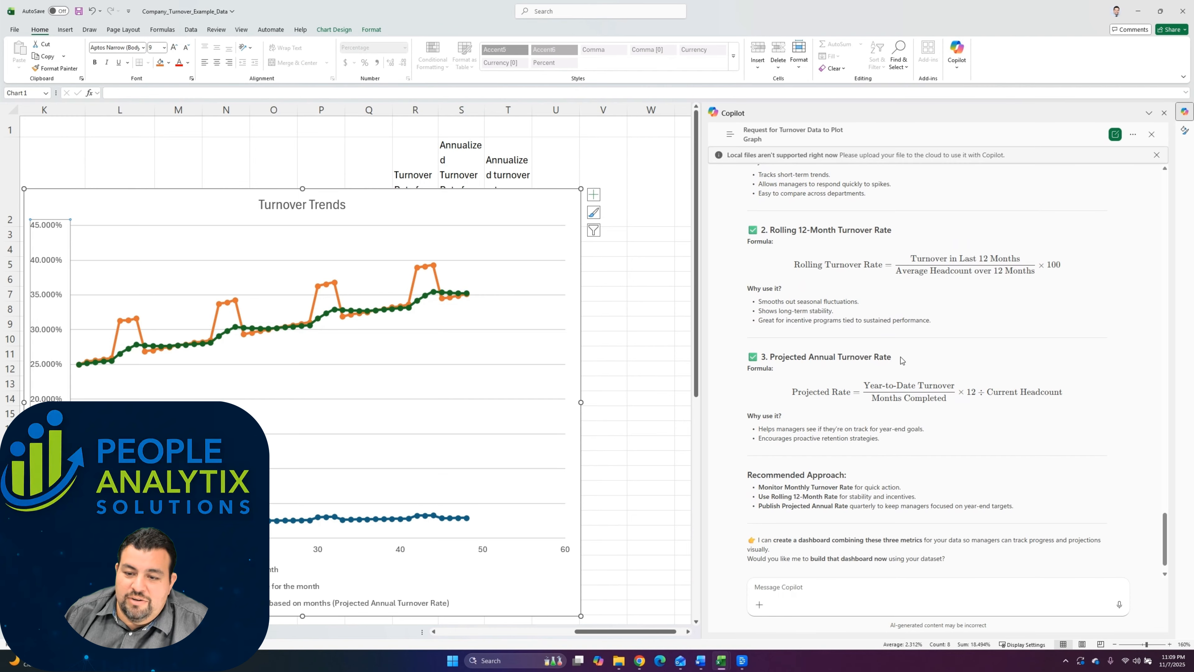
pyautogui.moveTo(899, 358); pyautogui.dragTo(752, 352)
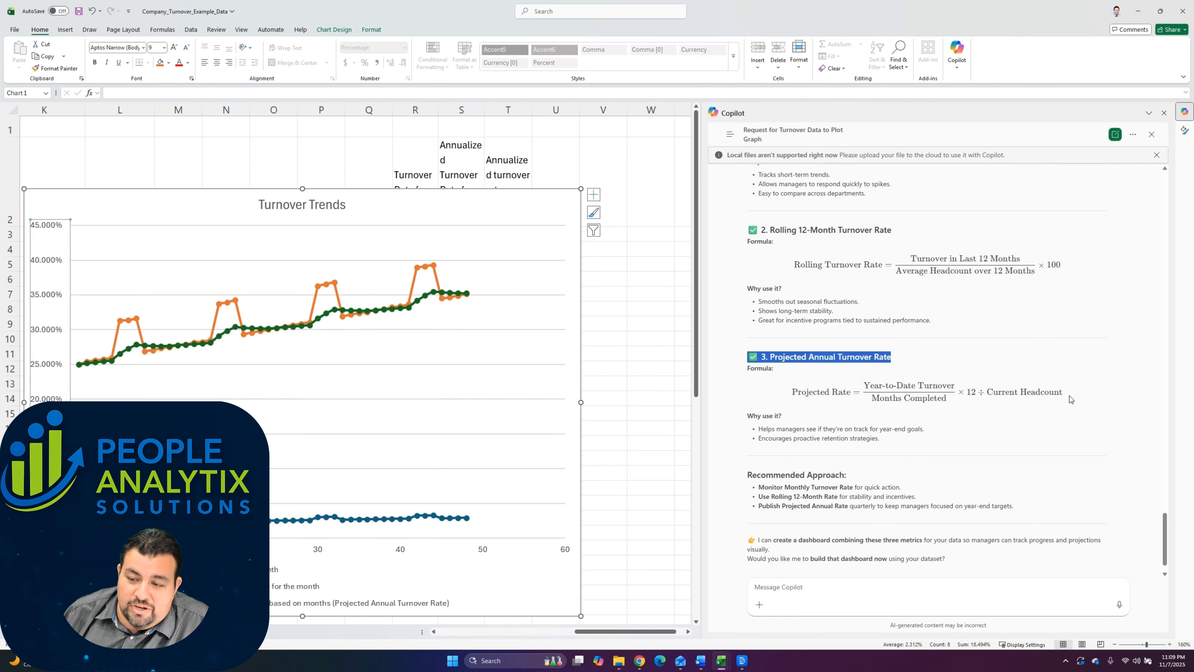
pyautogui.moveTo(1065, 396); pyautogui.dragTo(986, 403)
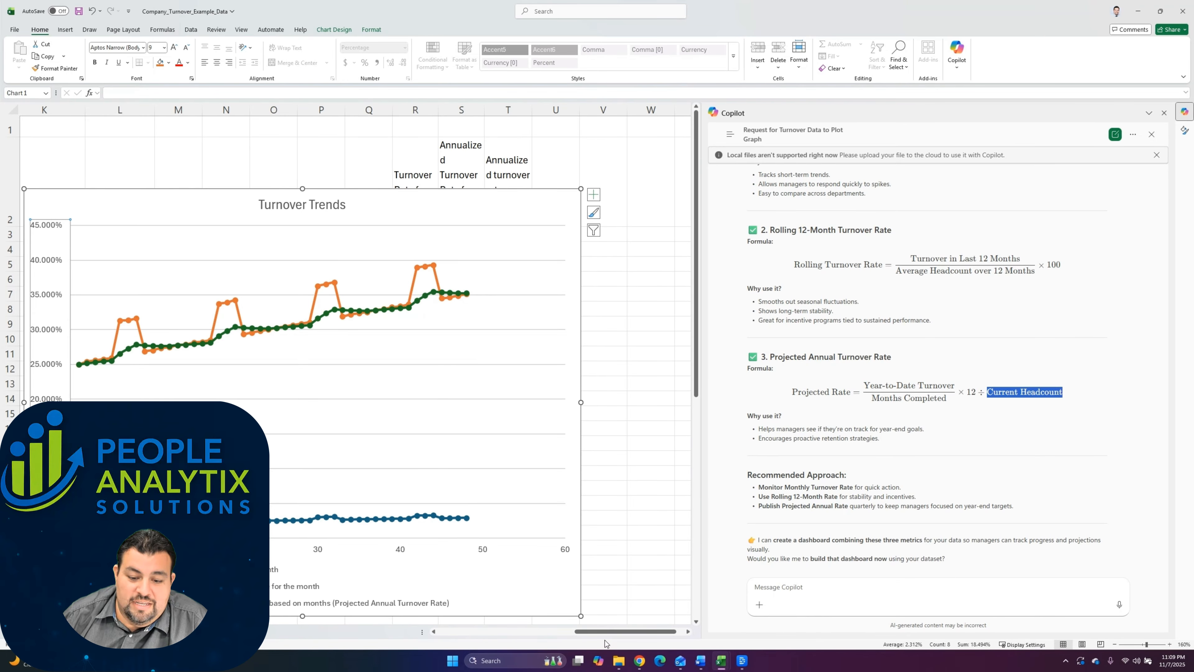
# Step: Review the end-of-month headcount, turnover count and monthly average headcount columns, and inspect the average formula in D4
pyautogui.moveTo(605, 632); pyautogui.dragTo(463, 632)
pyautogui.moveTo(150, 200); pyautogui.dragTo(162, 249)
pyautogui.moveTo(203, 197); pyautogui.dragTo(211, 289)
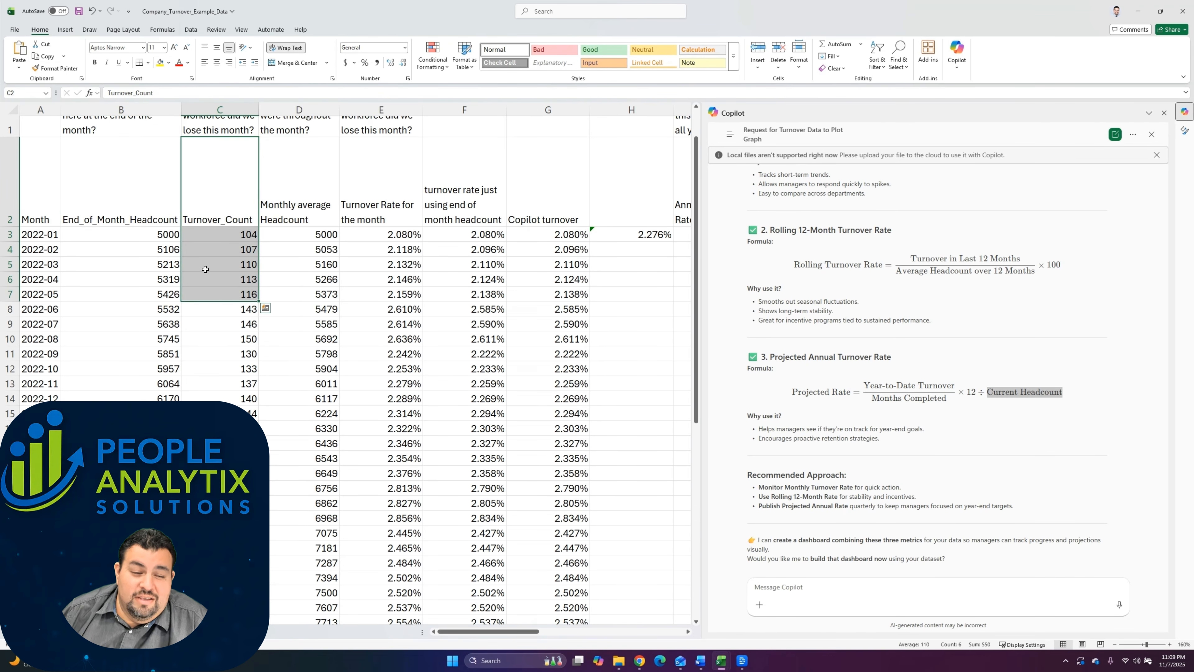
pyautogui.moveTo(315, 203); pyautogui.dragTo(324, 265)
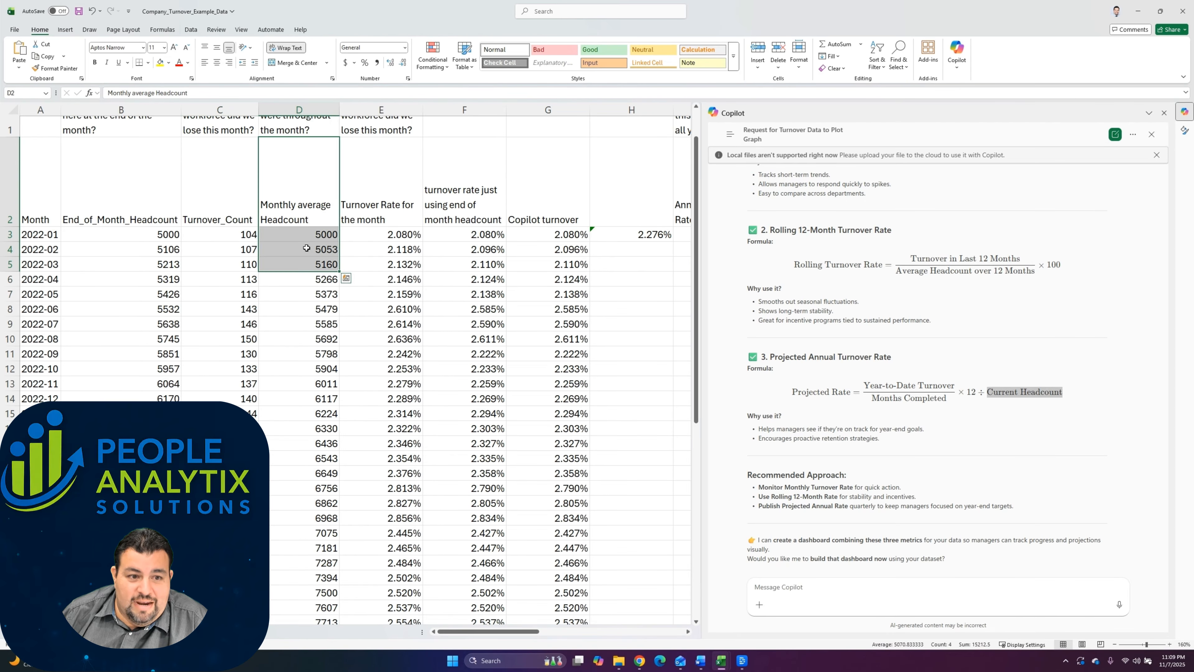
pyautogui.click(303, 244)
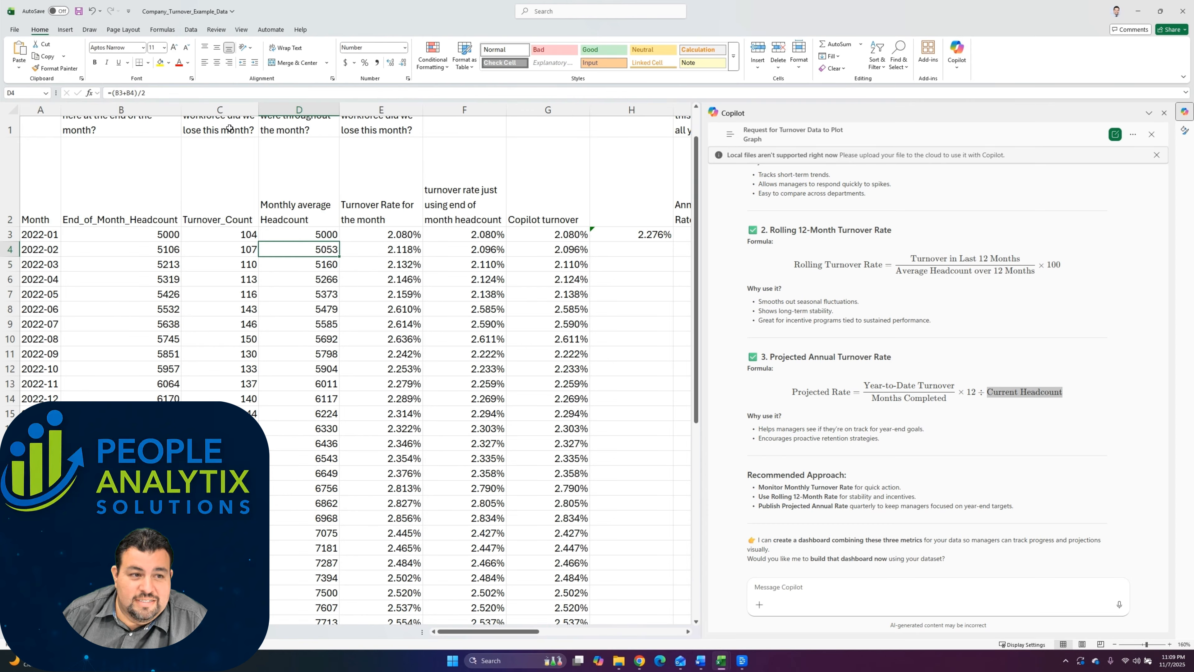
# Step: Trace the end-of-month headcount cells used by the average formula in D4 and review the Monthly average Headcount column
pyautogui.click(180, 94)
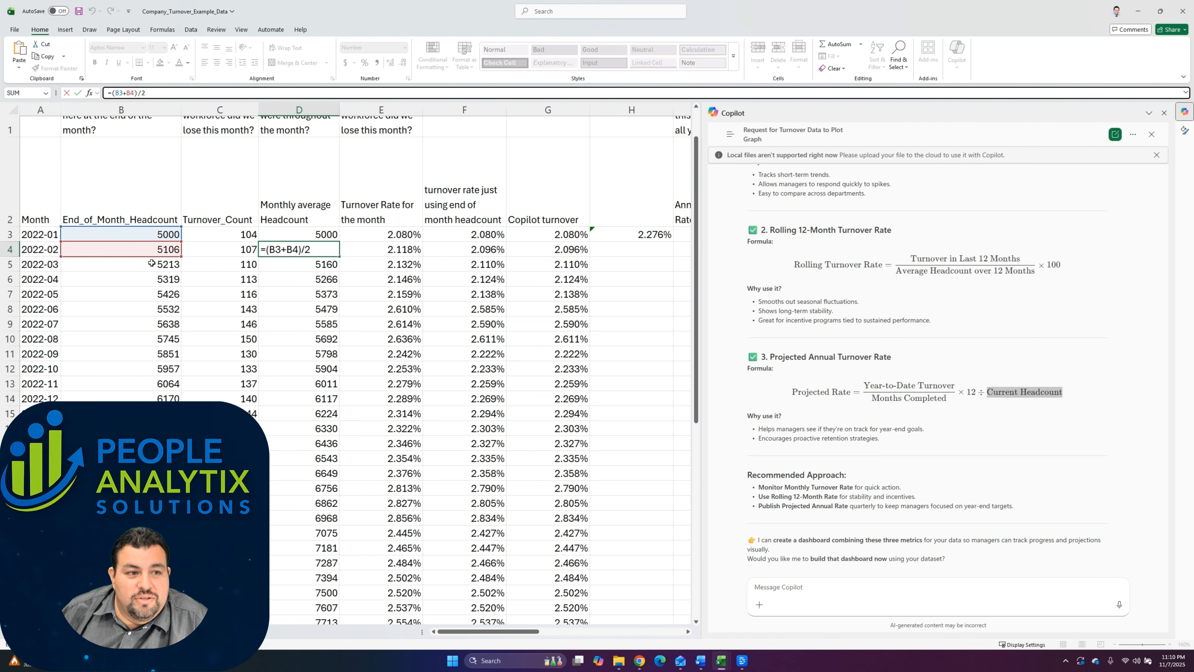
pyautogui.press('Escape')
pyautogui.scroll(-1, 319, 235)
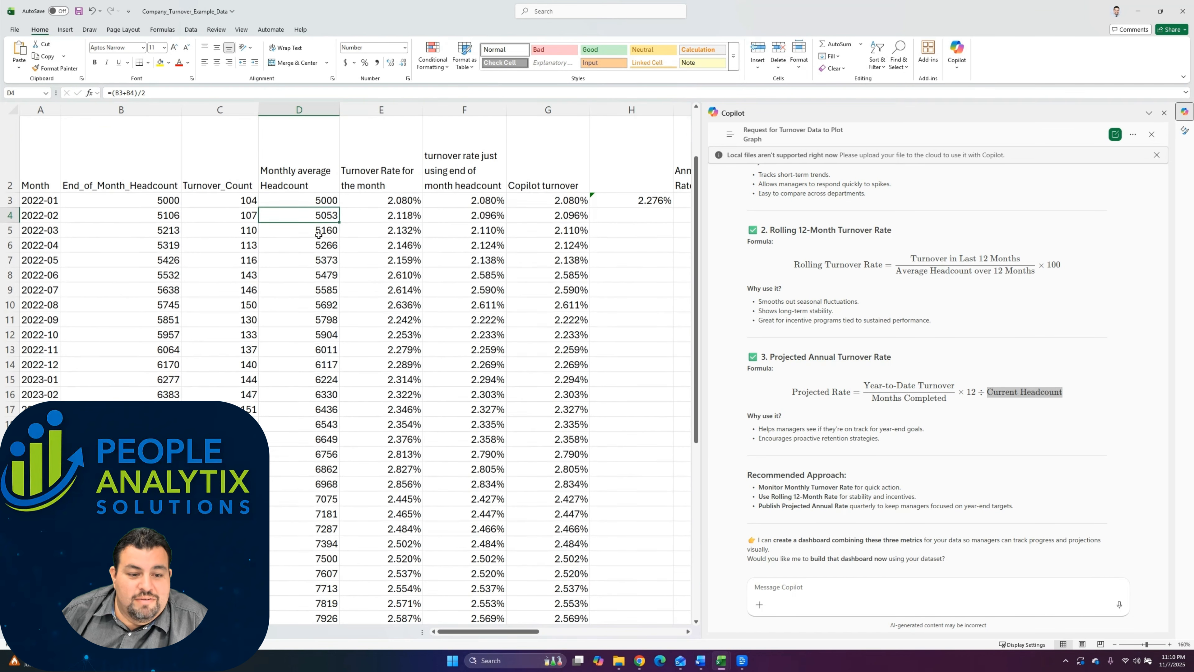
pyautogui.scroll(-3, 319, 235)
pyautogui.scroll(4, 320, 234)
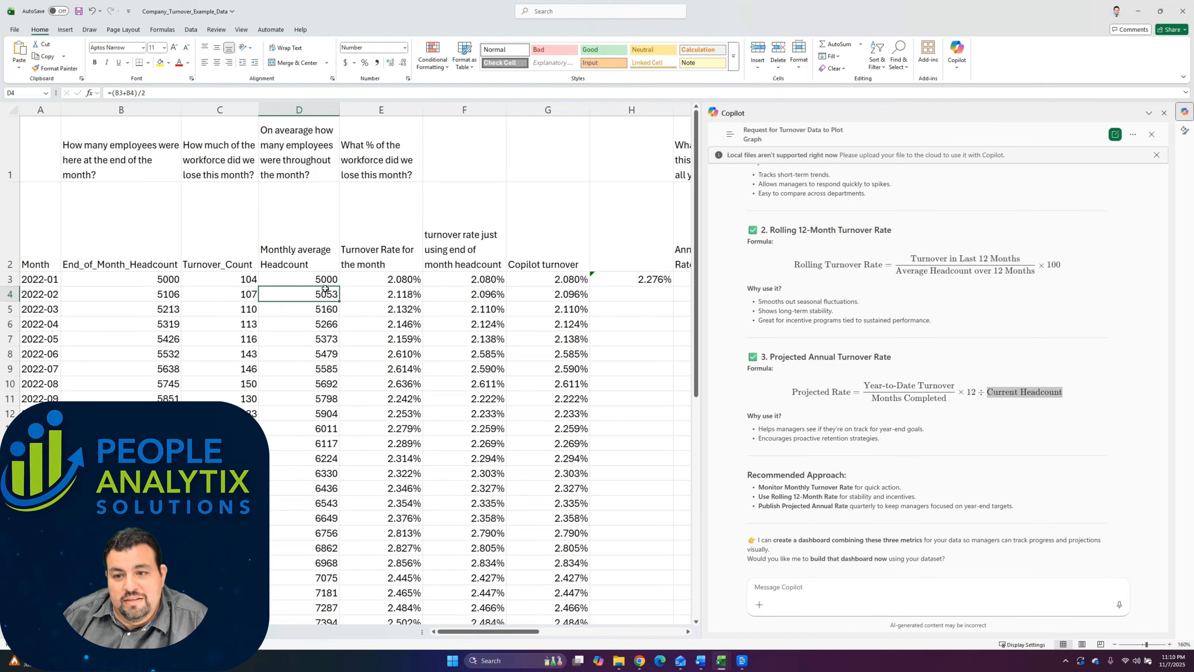
pyautogui.scroll(3, 892, 268)
# Step: Compare Copilot's Projected Annual Turnover Rate section with the workbook's annualized turnover columns, including the yellow year-end projection column
pyautogui.scroll(-3, 892, 267)
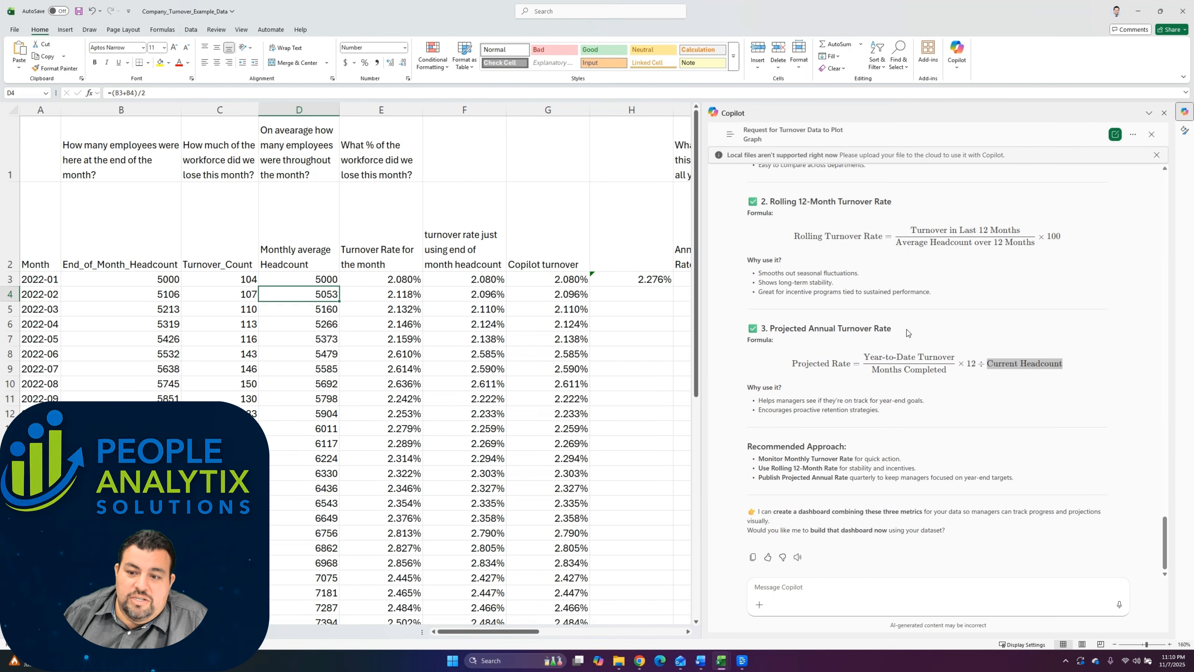
pyautogui.hscroll(3, 528, 244)
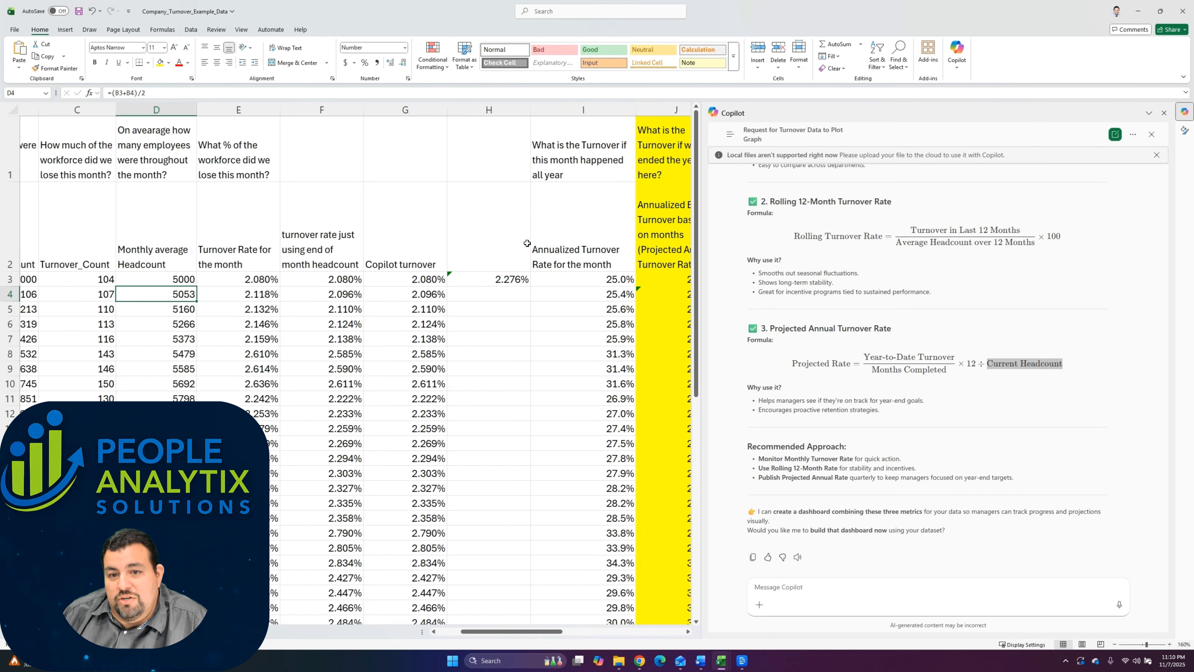
pyautogui.hscroll(3, 528, 245)
pyautogui.moveTo(912, 334); pyautogui.dragTo(764, 333)
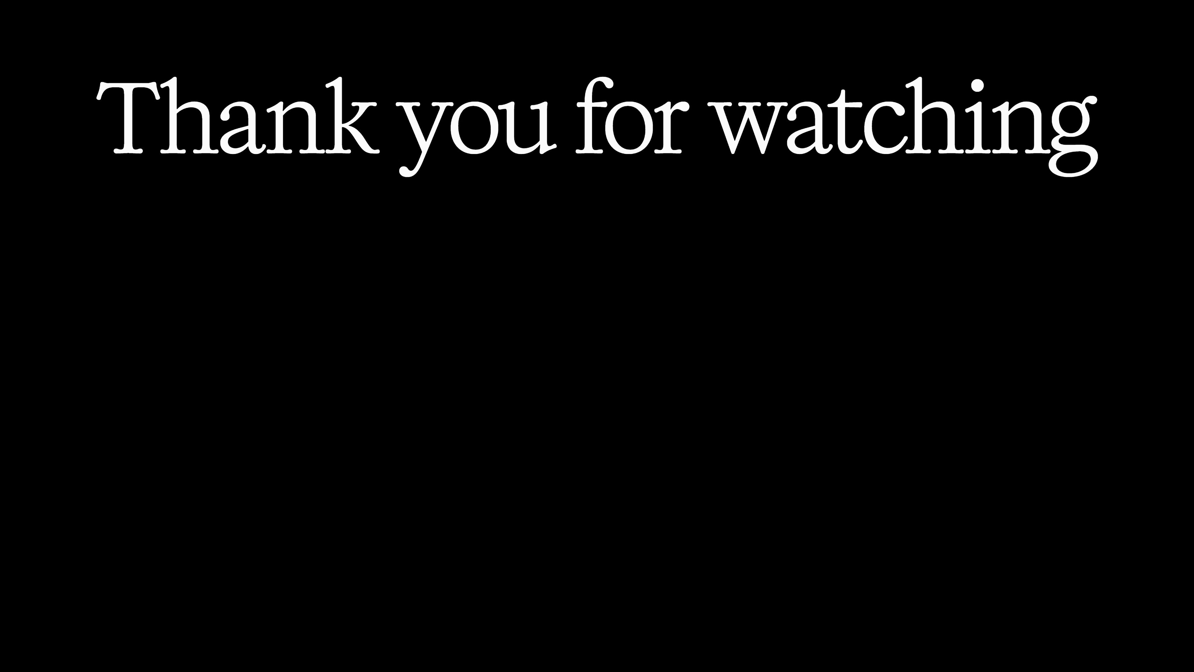